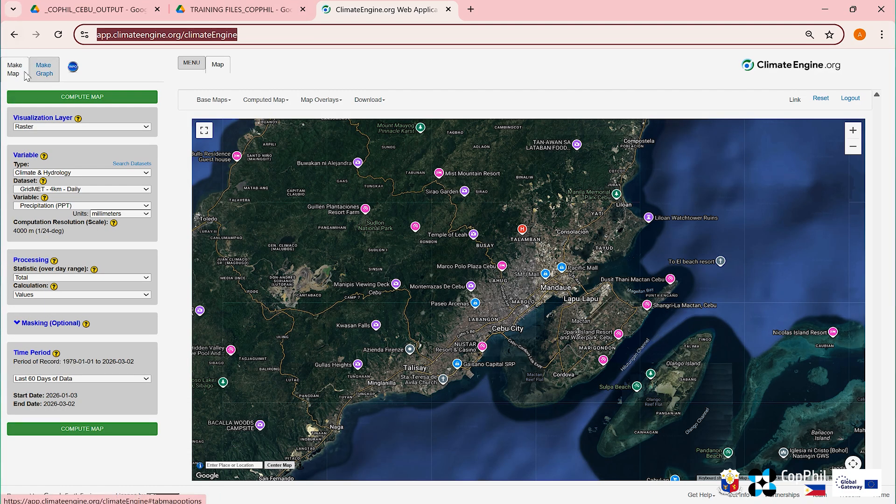
Step: Look at the time series graph options and return to the map-making options
left_click(42, 73)
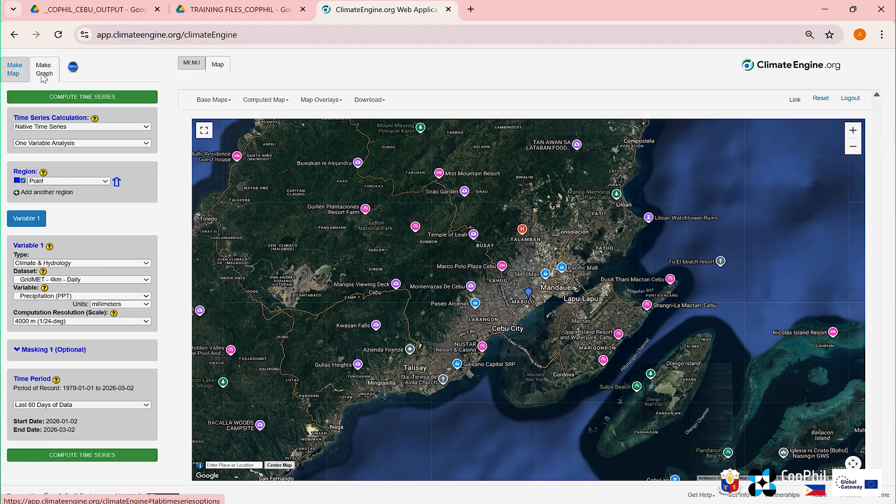
left_click(13, 73)
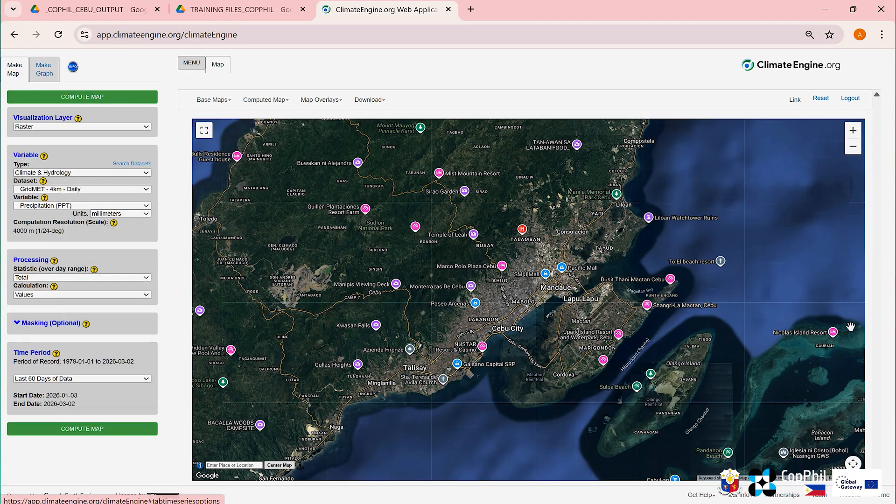
Step: Examine the satellite base map around Cebu City, including the Labangon, Lahug, Guadalupe and Kalunasan areas
left_click_drag(552, 195, 500, 200)
scroll(455, 265, "up", 1)
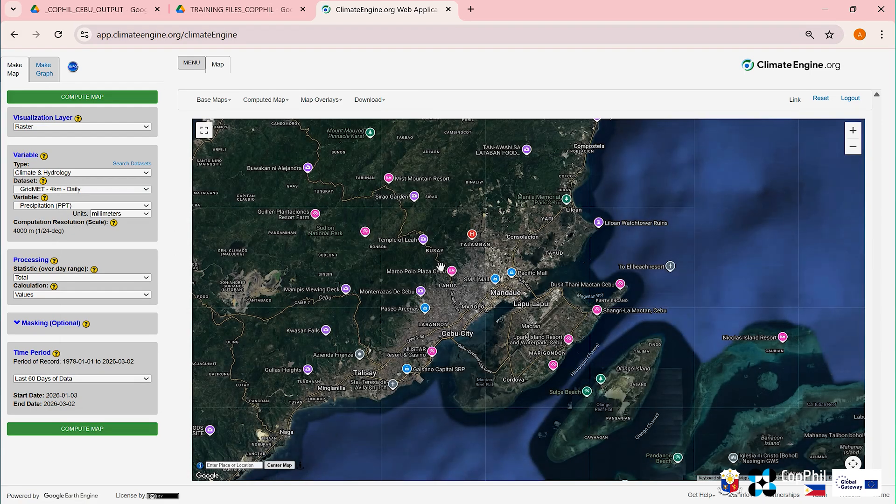
scroll(467, 297, "up", 5)
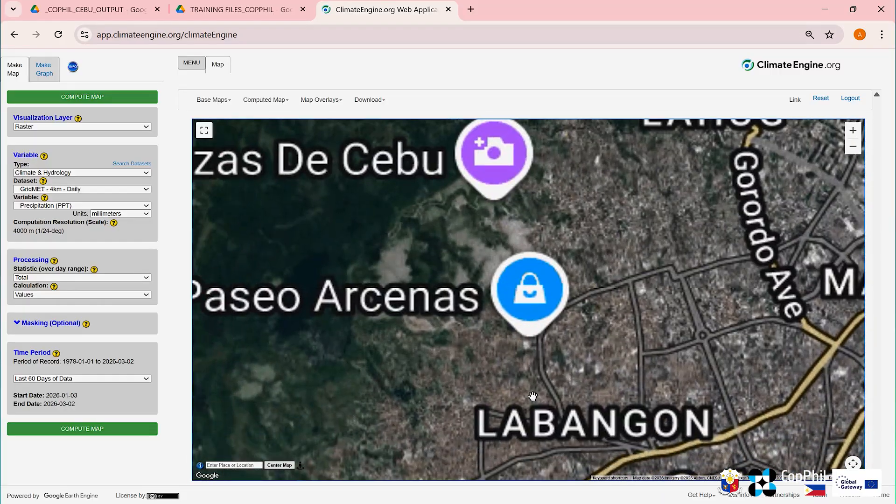
scroll(666, 214, "down", 3)
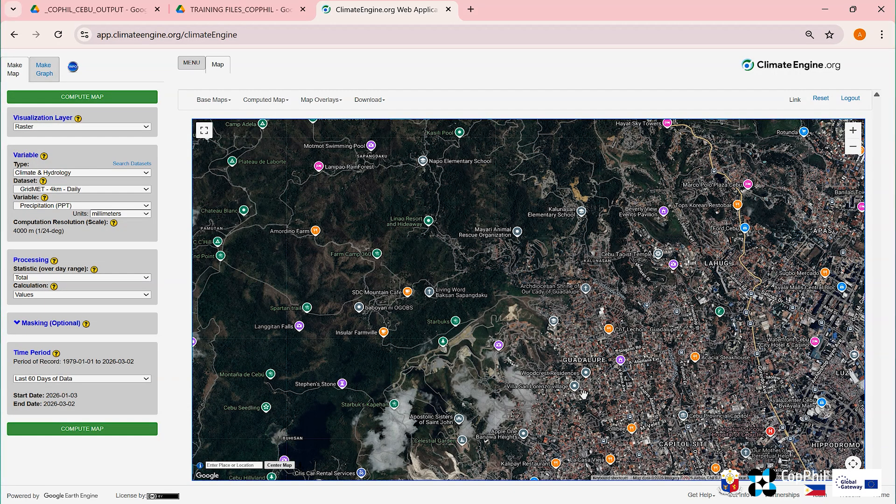
left_click_drag(543, 253, 506, 303)
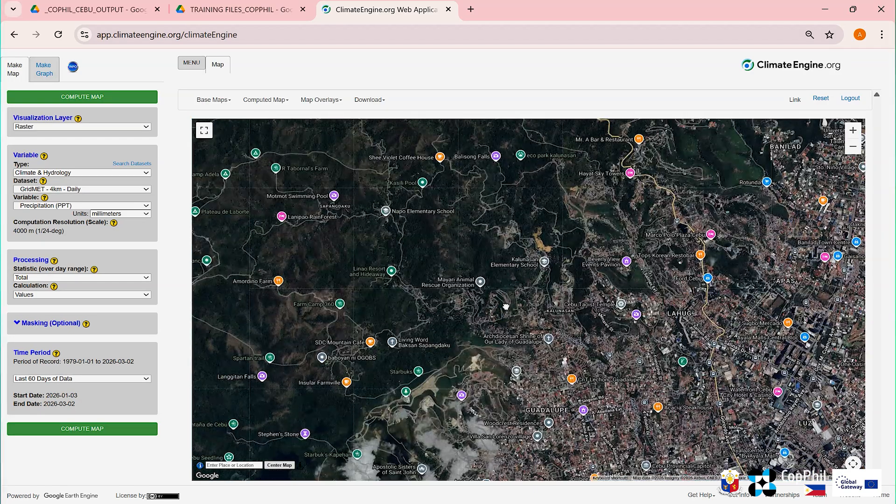
scroll(693, 307, "up", 2)
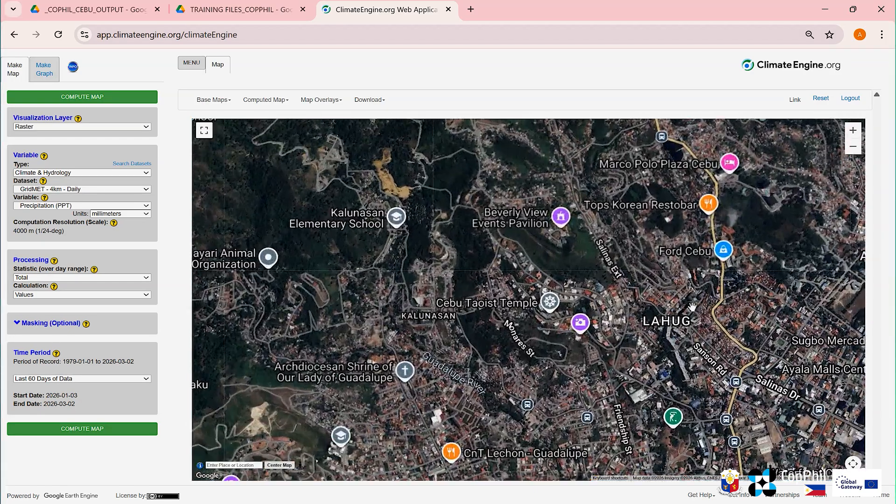
scroll(692, 307, "down", 2)
scroll(692, 307, "up", 1)
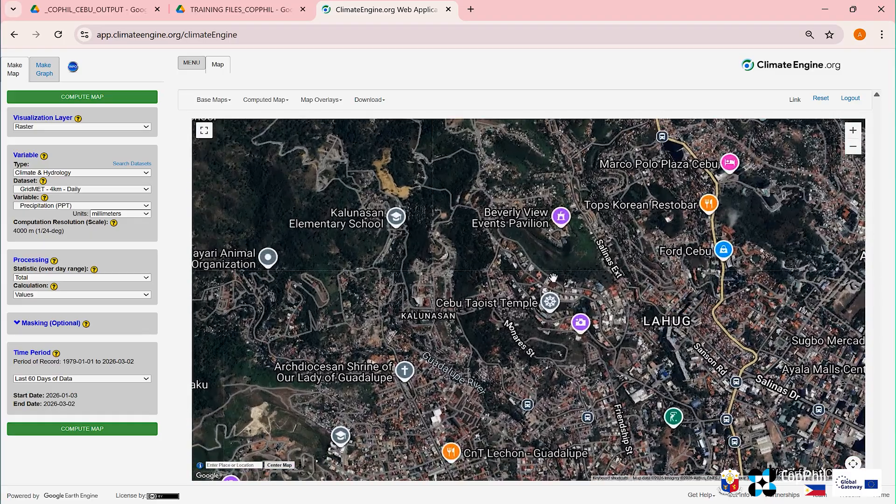
left_click_drag(379, 385, 548, 397)
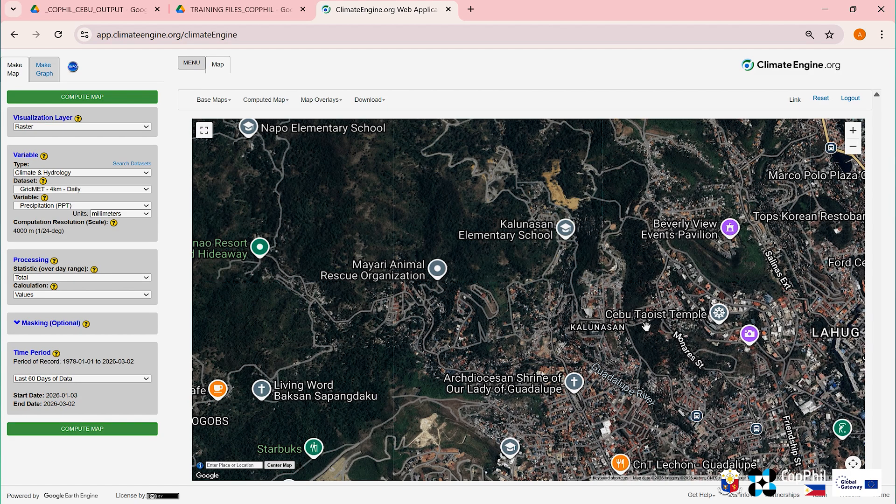
key("XF86MonBrightnessUp")
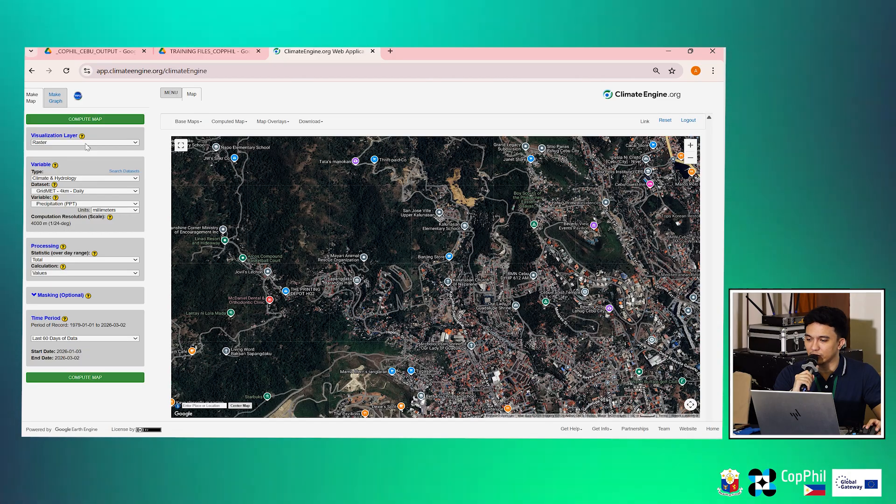
Step: Choose Raster as the visualization layer for the map
left_click(82, 127)
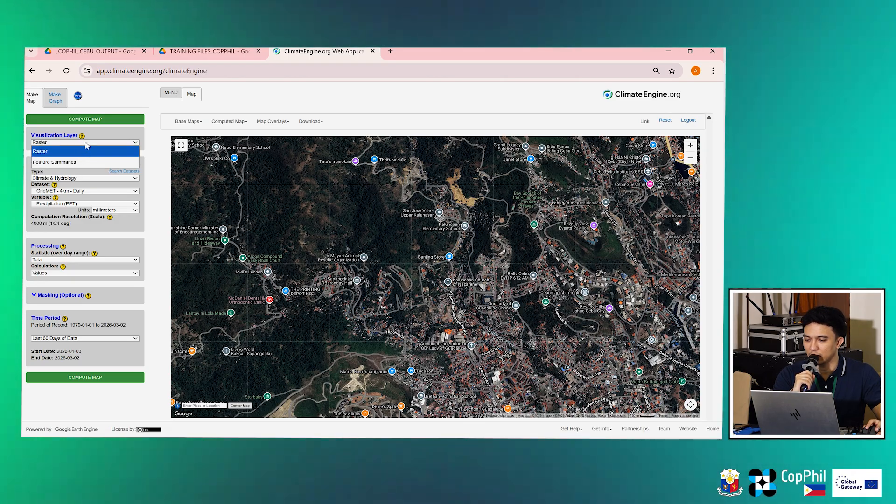
left_click(73, 152)
left_click(76, 143)
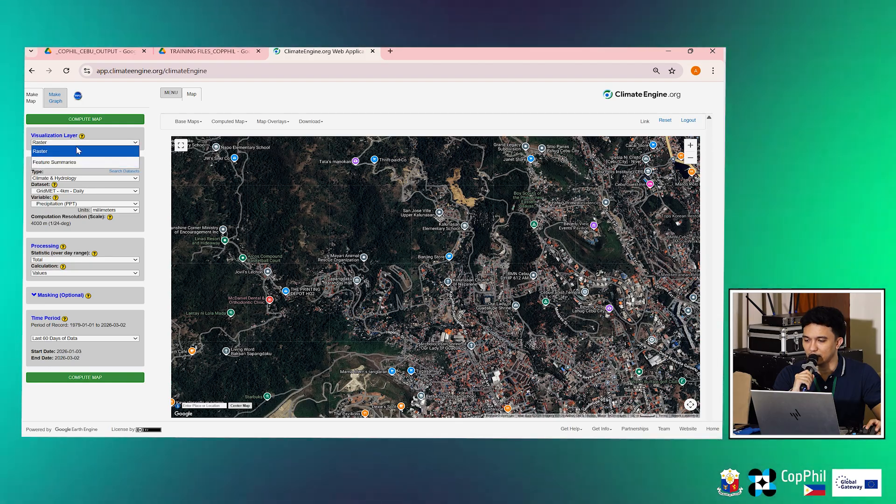
left_click(77, 150)
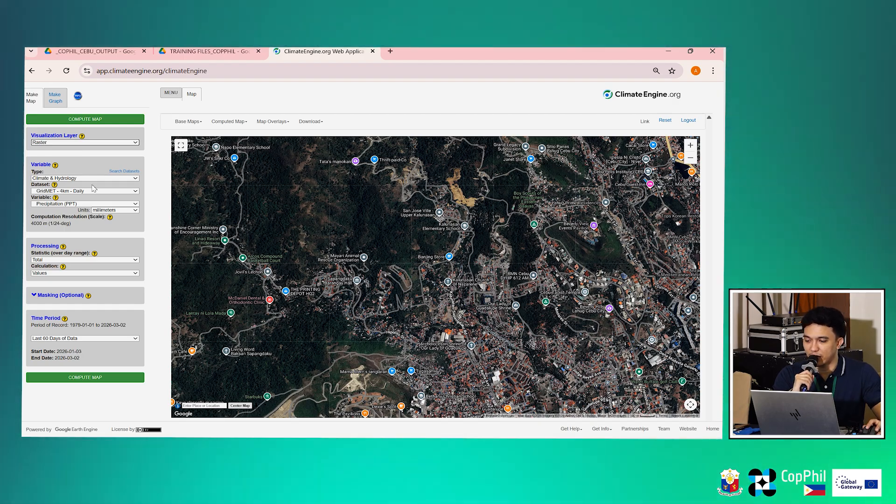
Step: Review the available variable types and set the variable type to Remote Sensing
left_click(94, 179)
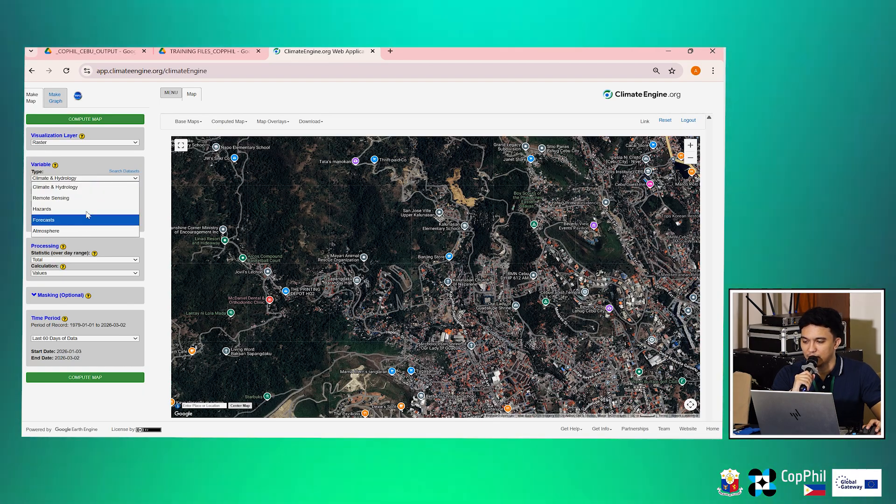
left_click(100, 173)
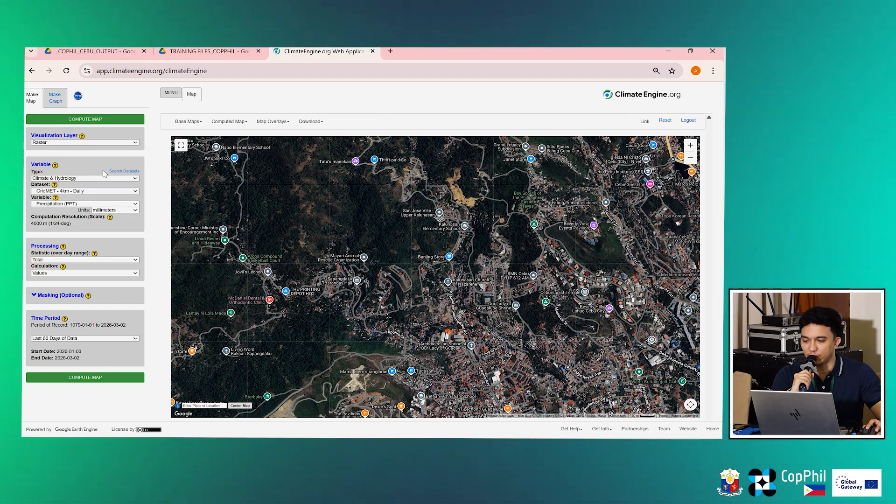
left_click(103, 179)
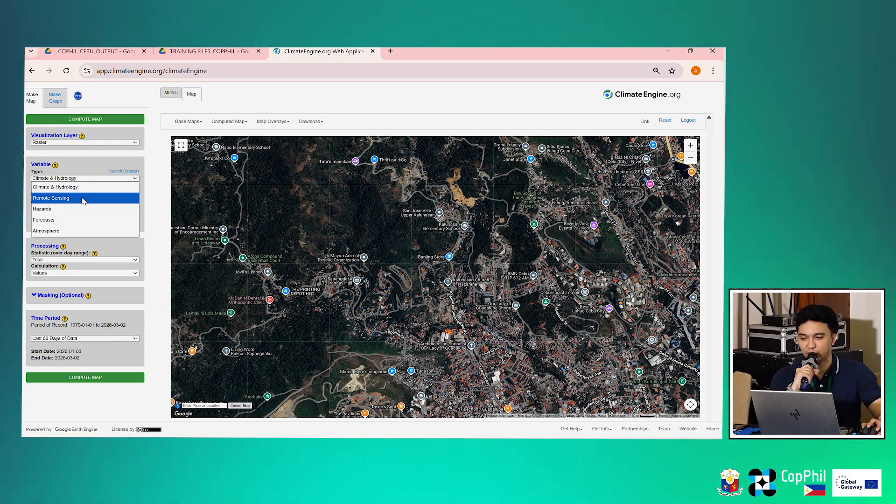
left_click(84, 201)
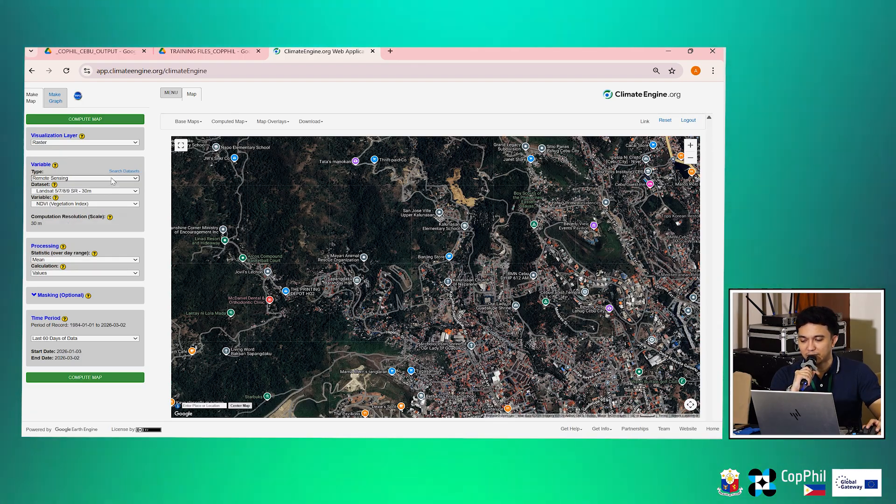
left_click(112, 179)
left_click(89, 201)
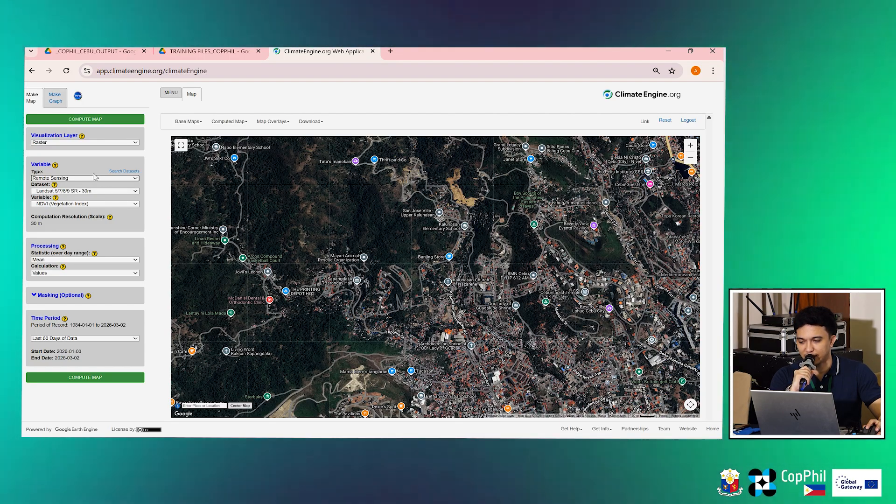
Step: Try the Climate & Hydrology variable type, check its datasets, and restore the Remote Sensing type
left_click(95, 178)
left_click(60, 190)
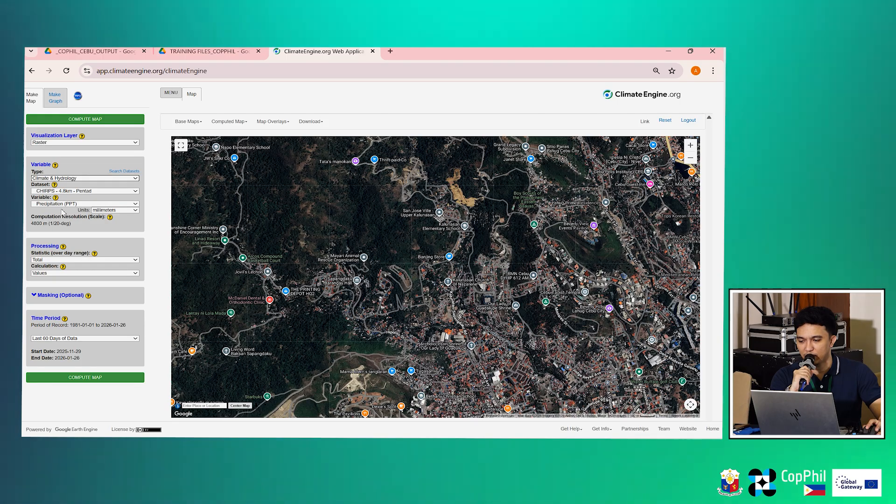
left_click(85, 190)
left_click(111, 162)
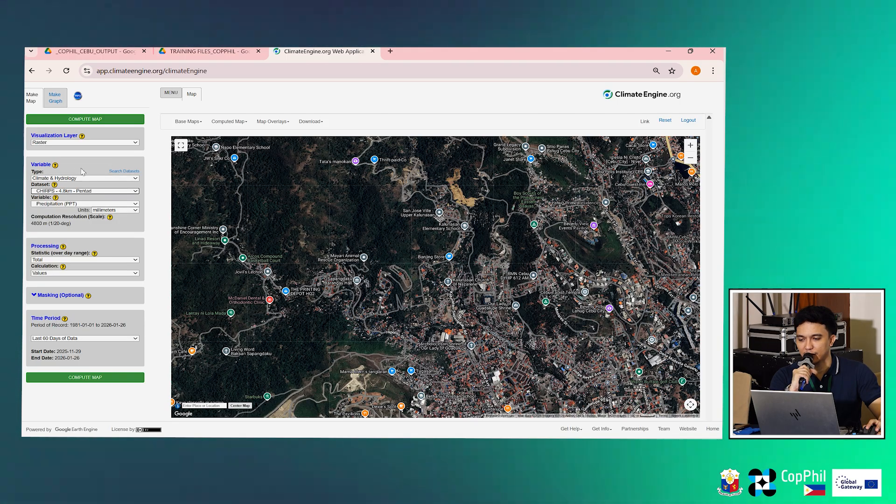
left_click(80, 179)
left_click(65, 206)
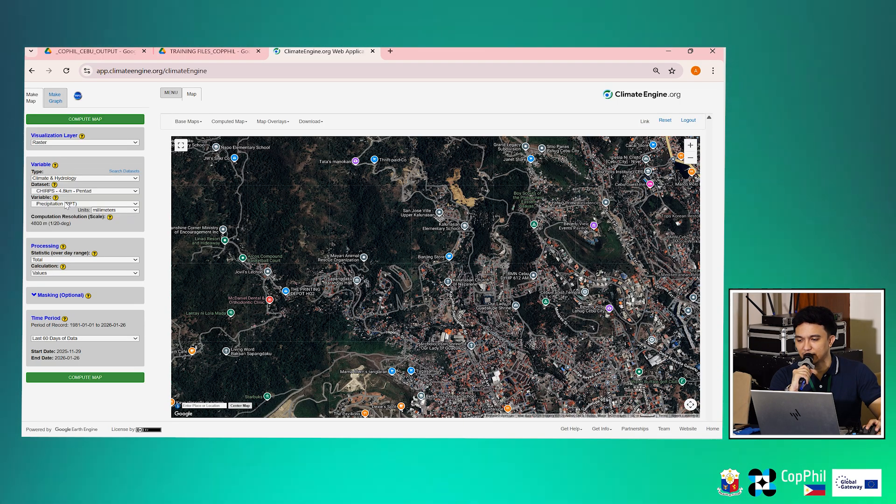
Step: Examine the available remote sensing datasets, from Landsat, MODIS, VIIRS and Sentinel to the derived vegetation, drought and ET products
left_click(72, 192)
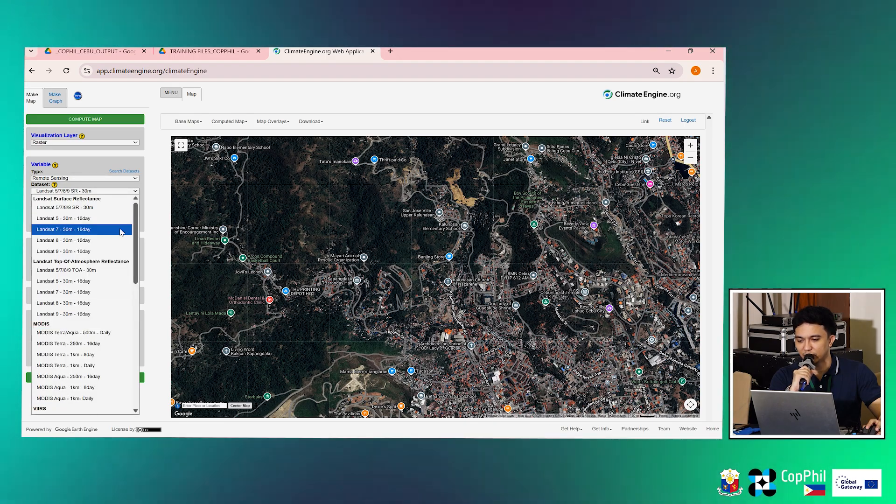
left_click(40, 206)
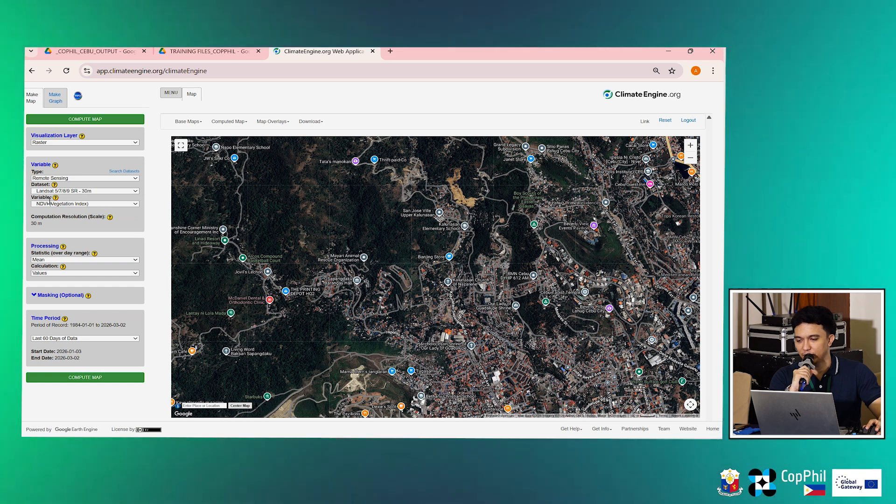
left_click(66, 191)
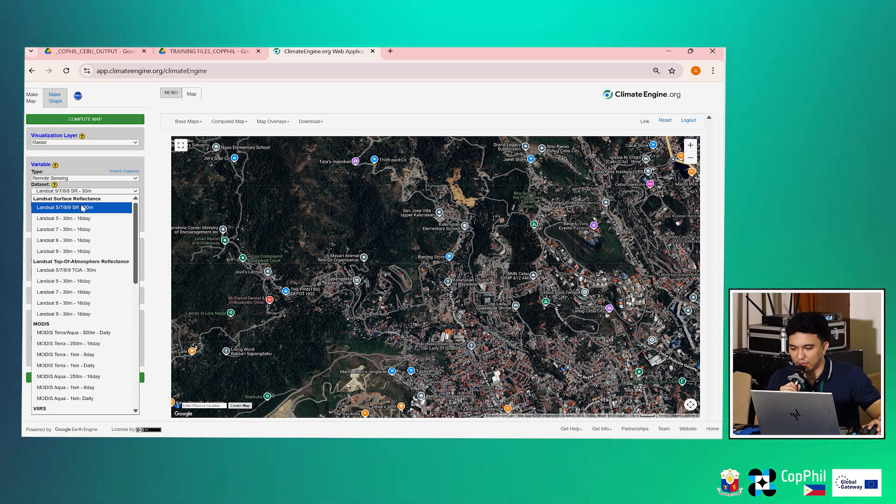
scroll(107, 314, "down", 3)
scroll(106, 314, "down", 6)
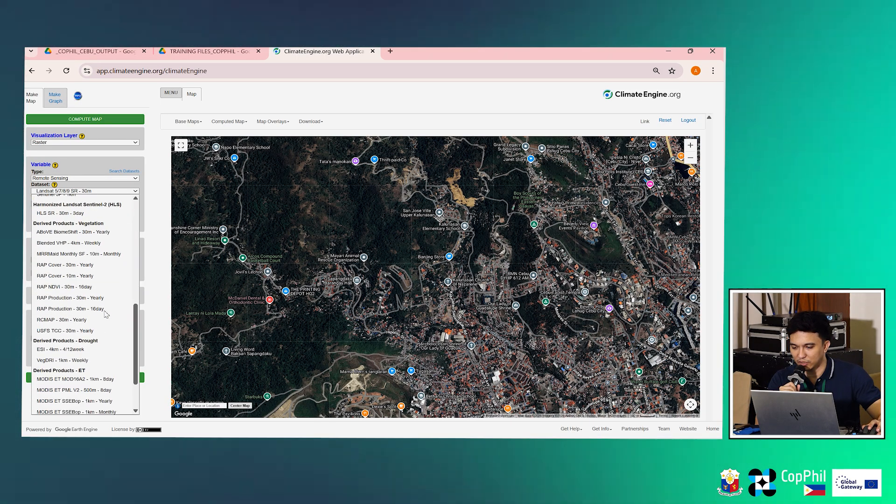
scroll(106, 314, "down", 1)
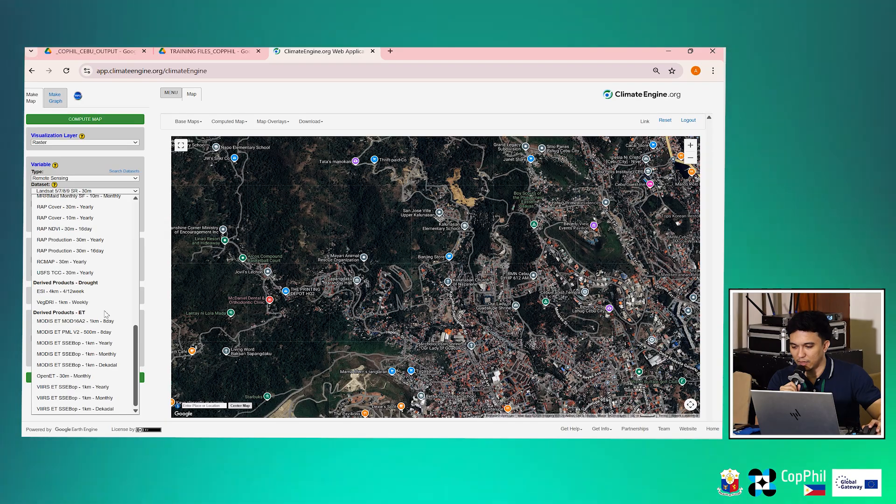
scroll(106, 316, "up", 10)
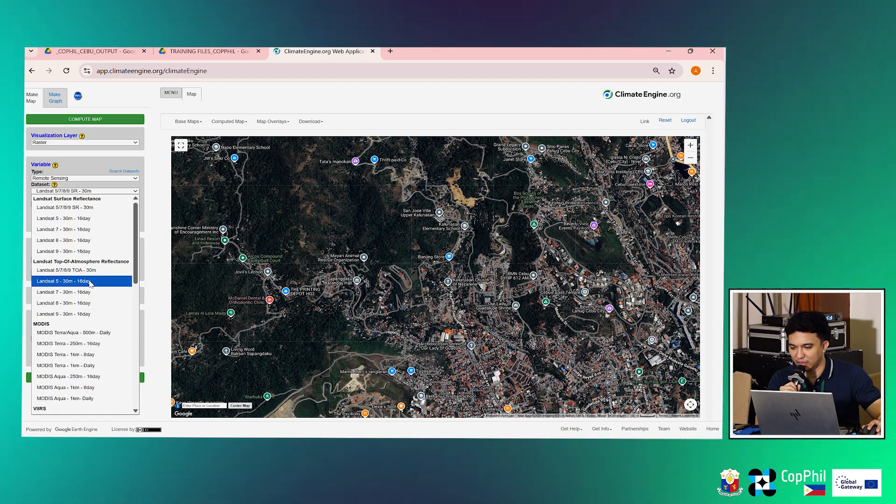
scroll(106, 280, "down", 5)
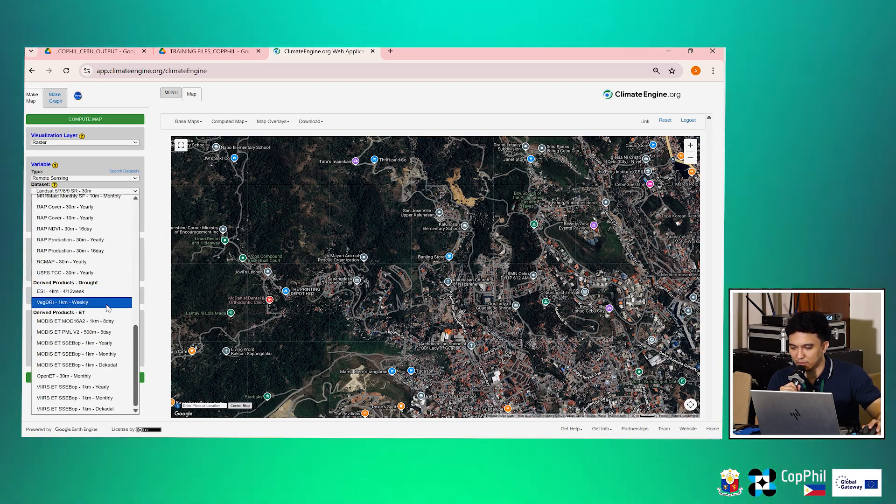
scroll(108, 308, "up", 4)
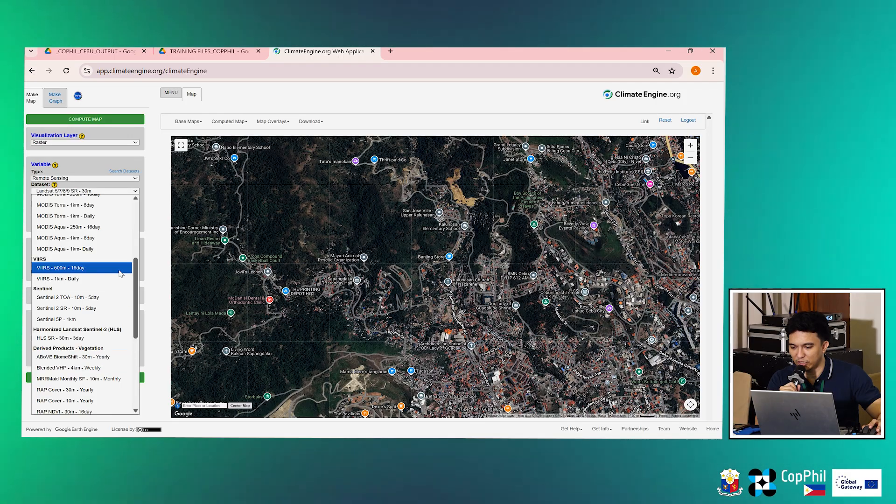
scroll(96, 268, "up", 4)
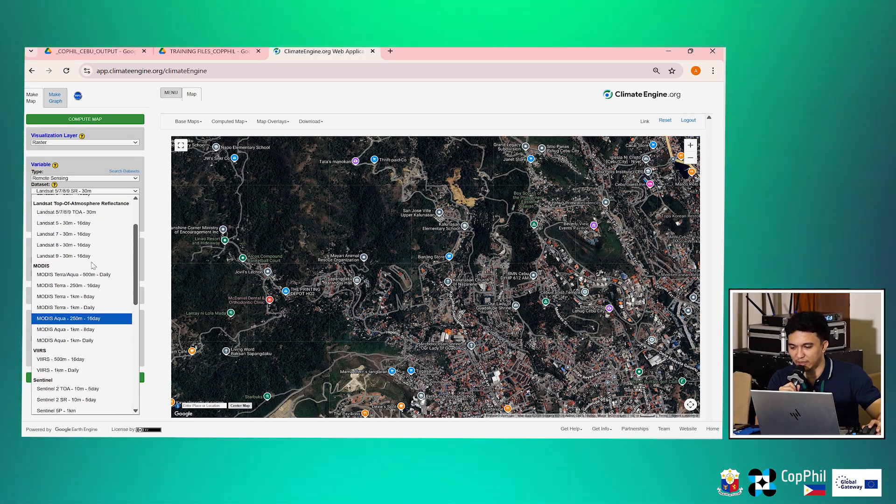
Step: Set the remote sensing dataset to Sentinel 2 SR - 10m - 5day
scroll(93, 280, "down", 2)
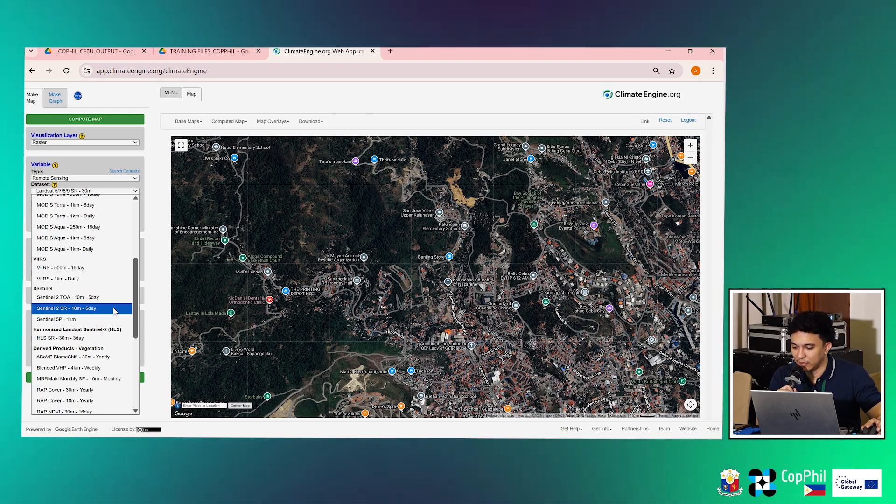
left_click(113, 308)
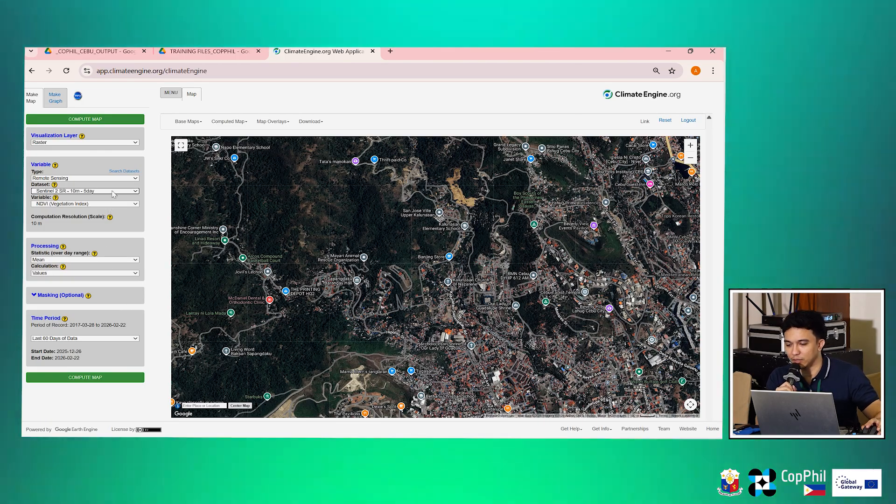
left_click(98, 196)
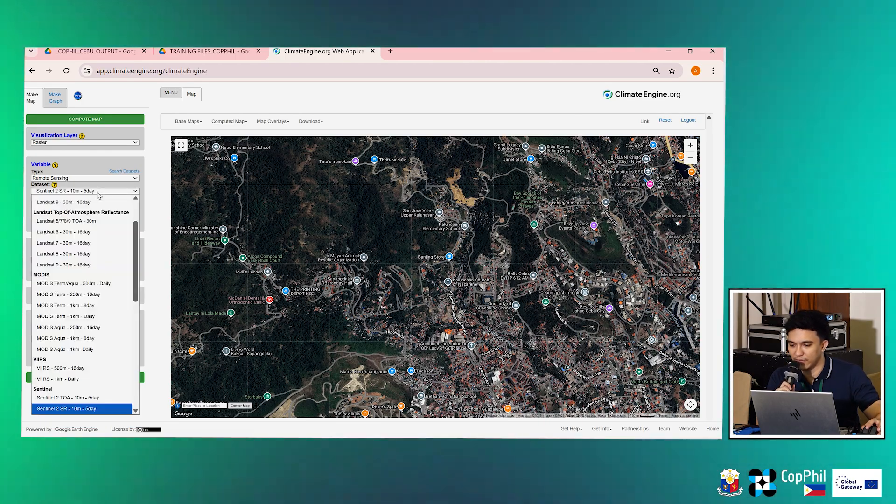
left_click(123, 192)
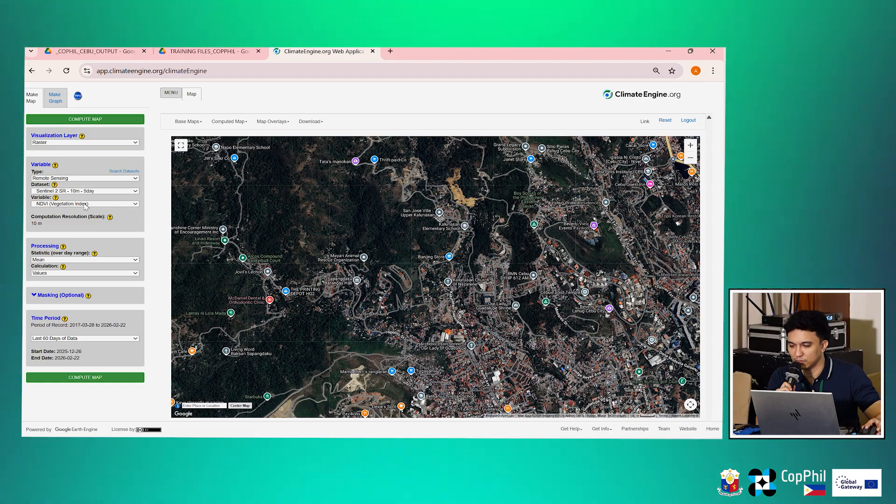
Step: Review the available Sentinel 2 variables, from vegetation and water indices to bands and ratios, and select NDVI (Vegetation Index)
left_click(118, 206)
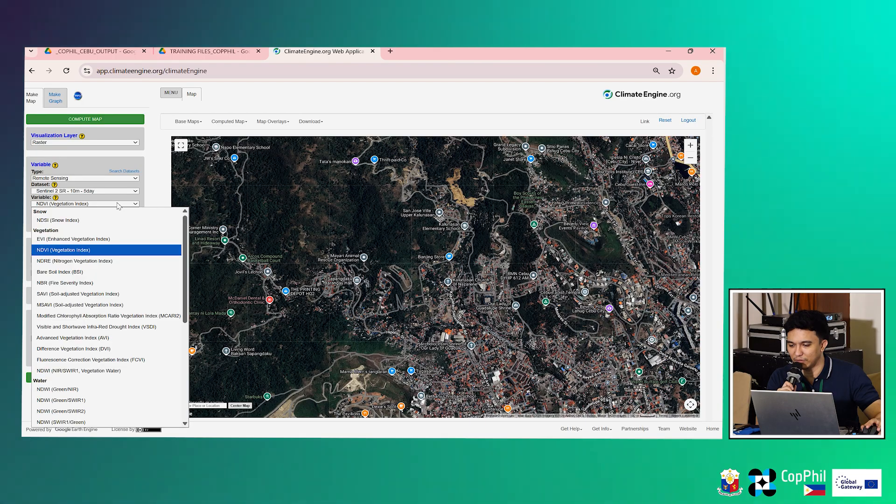
scroll(108, 246, "down", 4)
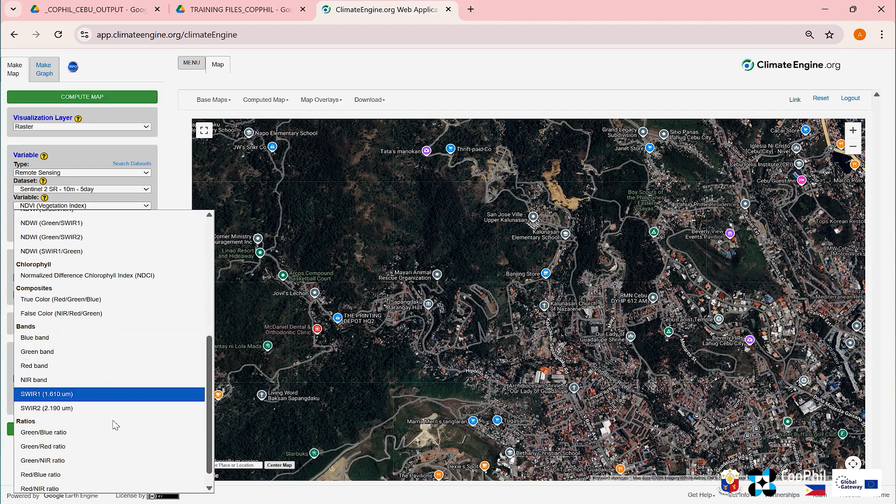
scroll(127, 428, "up", 5)
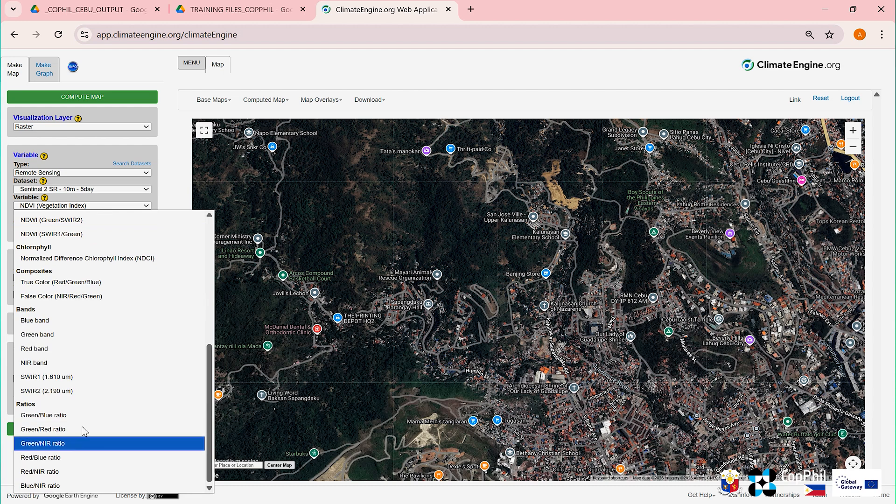
scroll(37, 327, "up", 5)
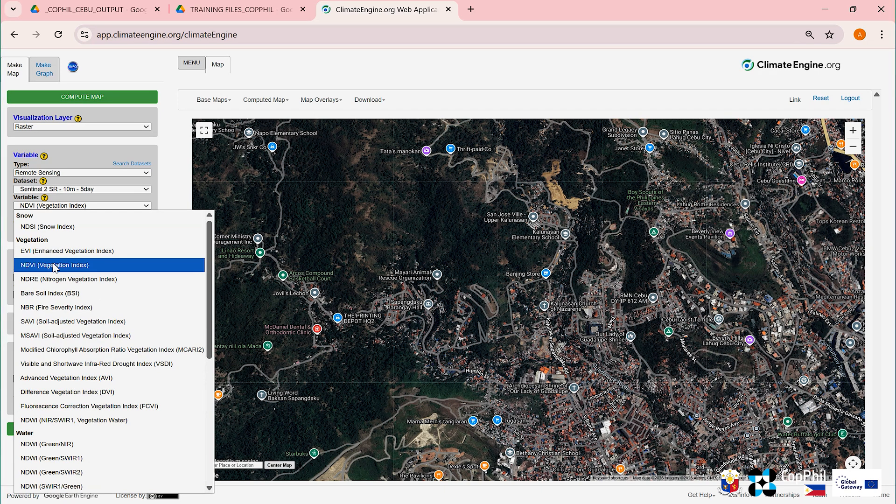
left_click(55, 266)
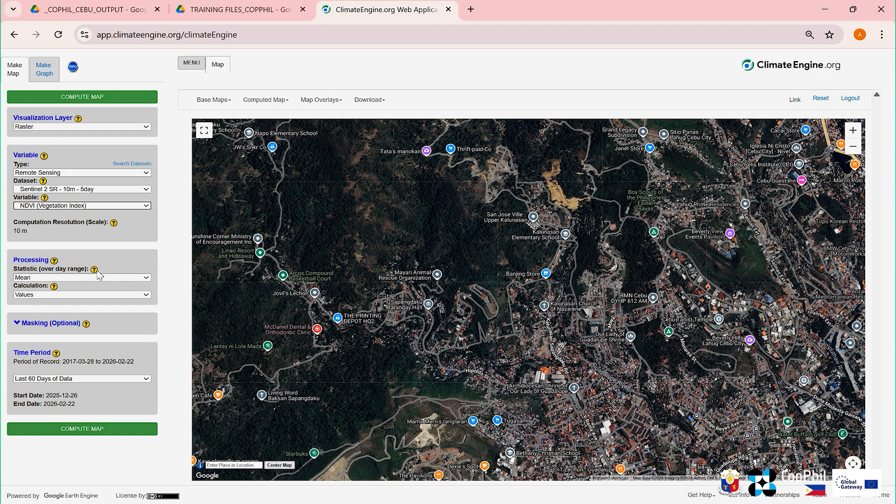
Step: Set the processing statistic over the day range to Mean and the calculation to Values
left_click(47, 279)
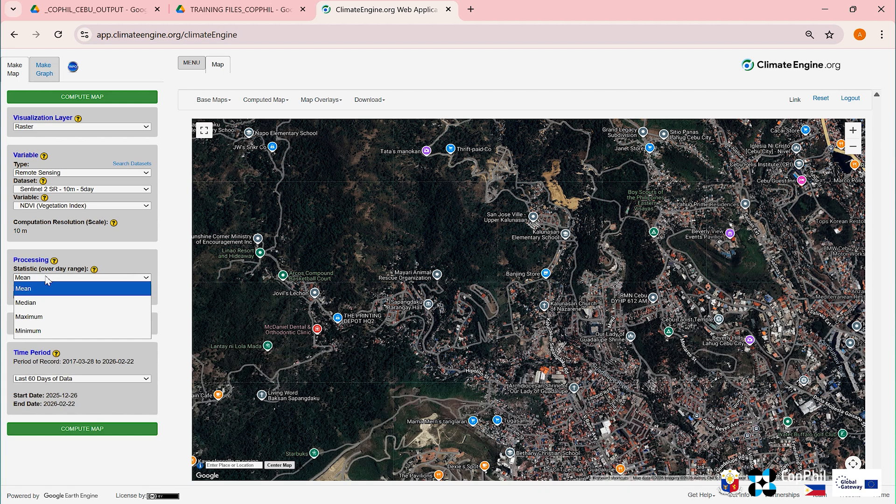
left_click(86, 288)
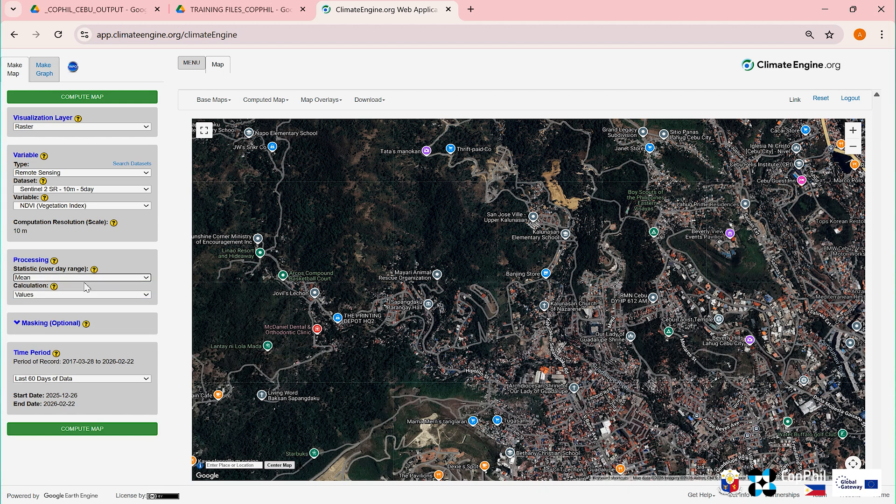
left_click(82, 298)
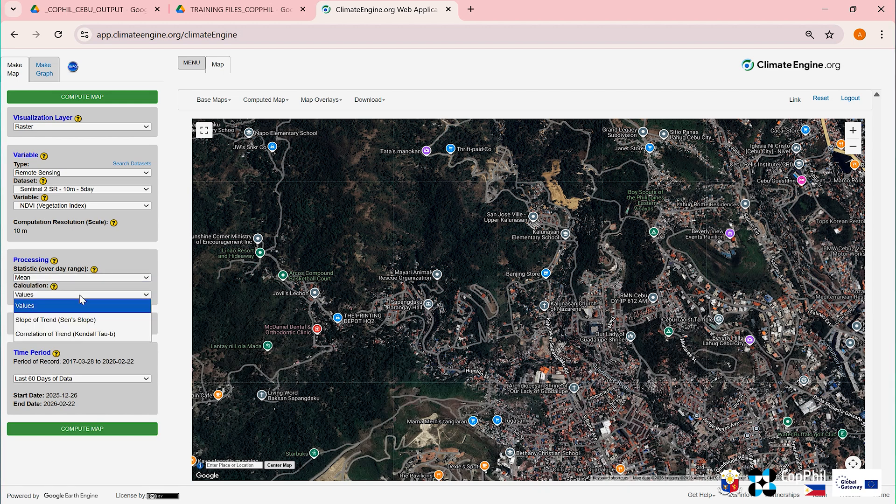
left_click(70, 304)
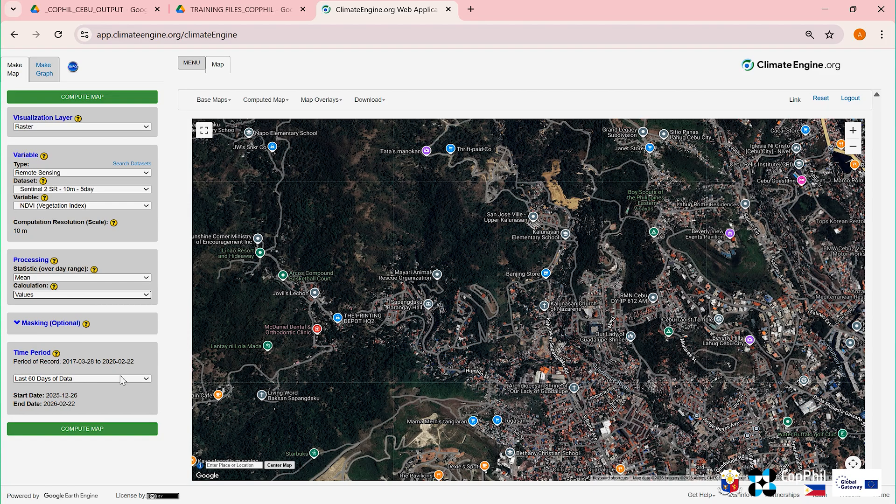
Step: Try the Custom Date Range and Last 30 Days of Data options for the time period
left_click(146, 380)
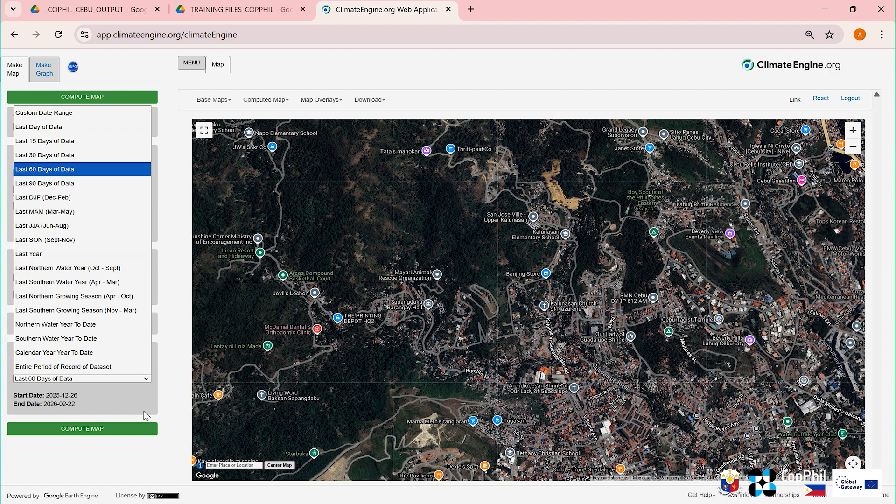
left_click(138, 380)
left_click(142, 379)
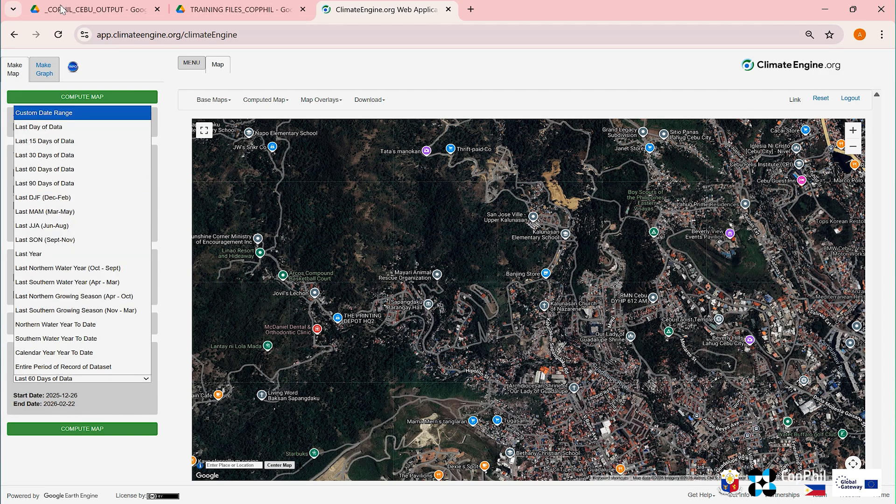
left_click(68, 116)
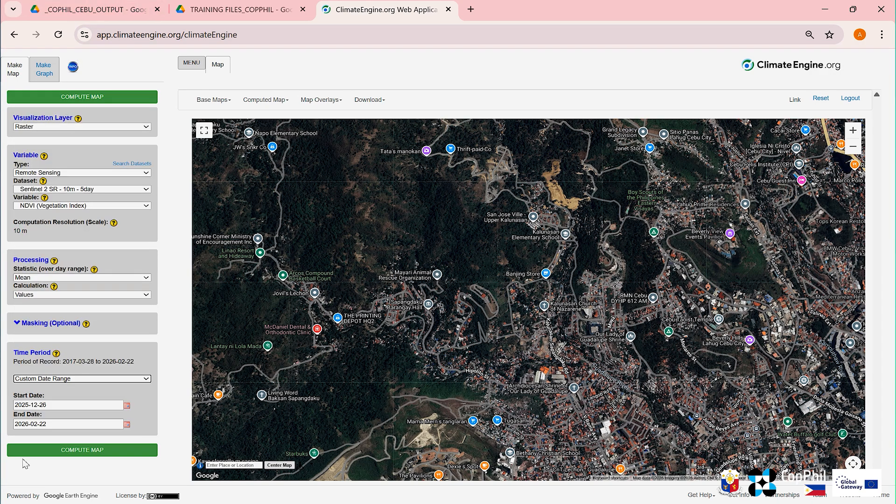
left_click(148, 377)
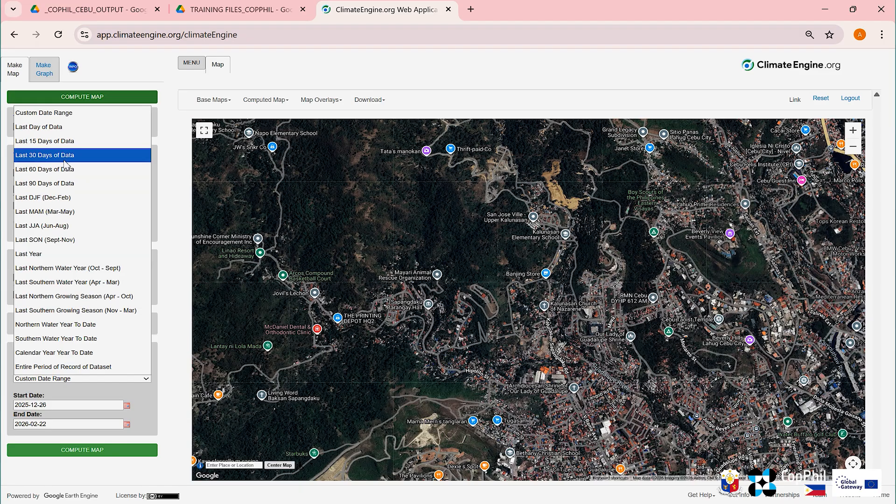
left_click(65, 159)
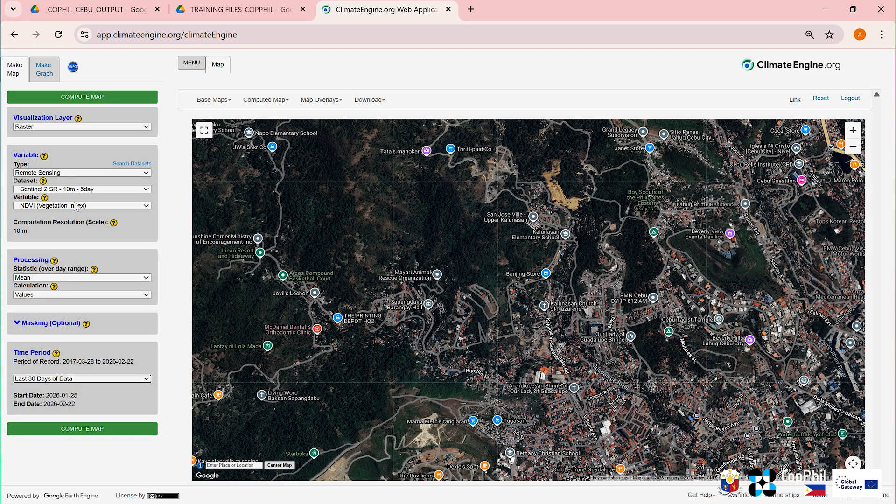
Step: Set the time period to Last 90 Days of Data
left_click(145, 379)
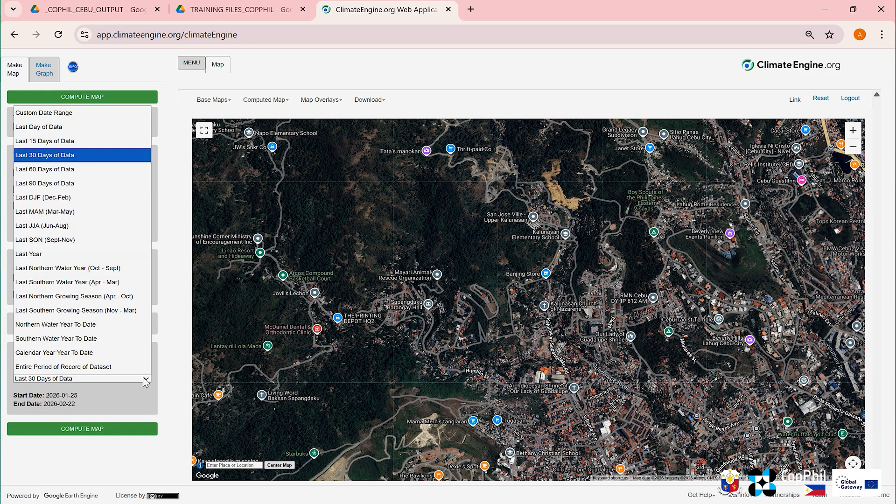
left_click(45, 183)
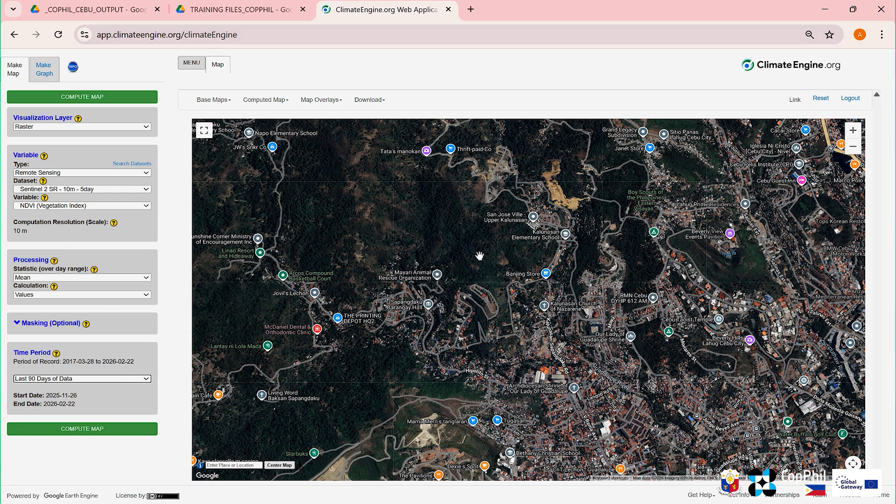
Step: Compute the mean NDVI map for a closer view of the Sapangdaku and Kalunasan area of Cebu City
left_click_drag(480, 256, 425, 259)
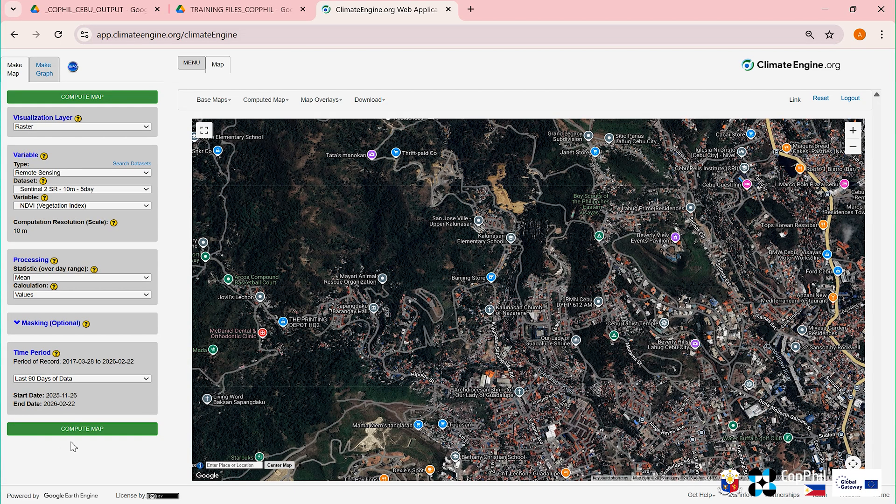
left_click_drag(487, 314, 481, 308)
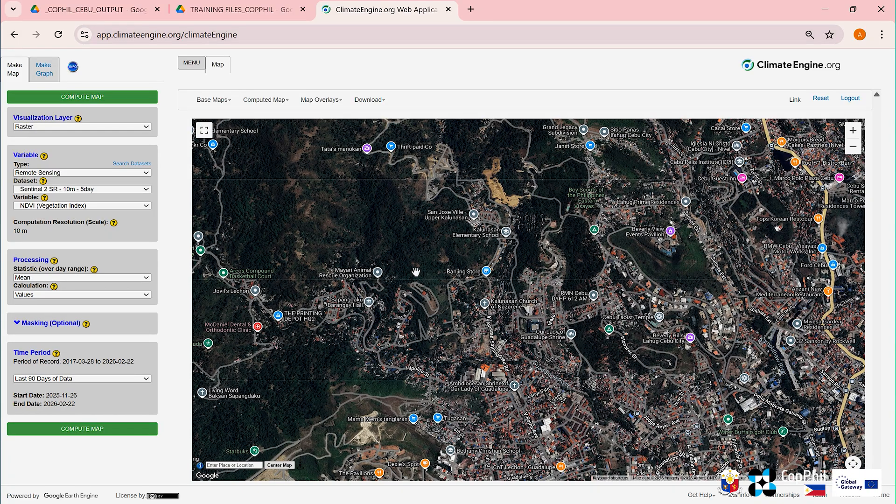
scroll(517, 366, "down", 2)
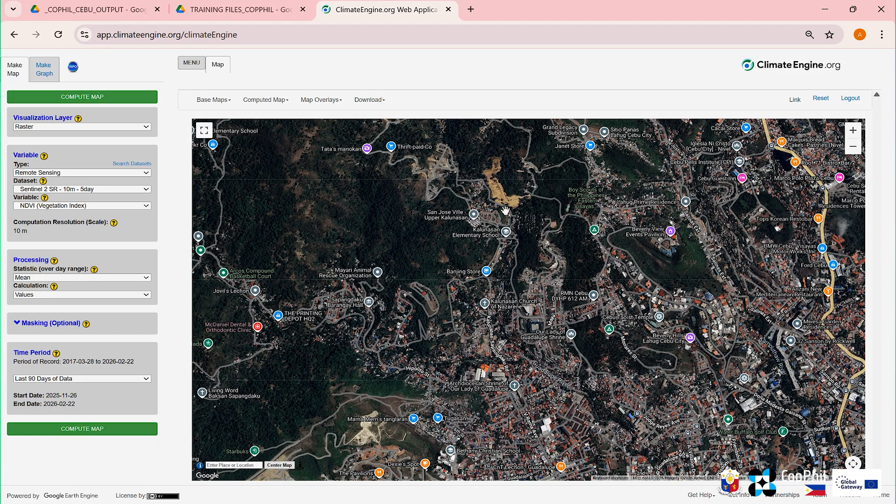
left_click_drag(480, 275, 447, 272)
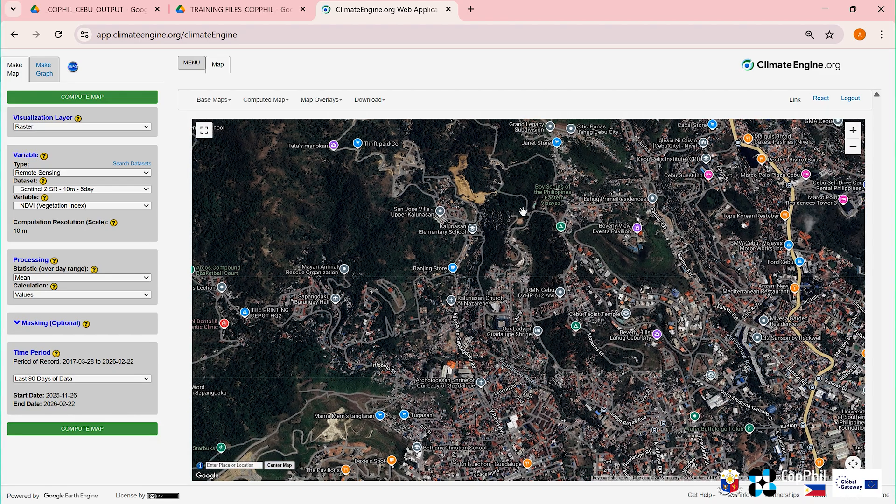
left_click_drag(610, 305, 674, 352)
left_click_drag(380, 324, 367, 296)
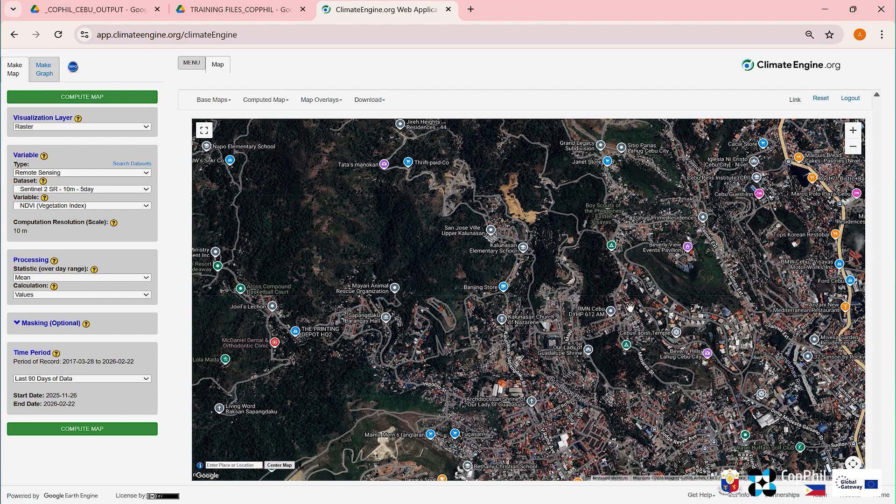
scroll(369, 276, "up", 3)
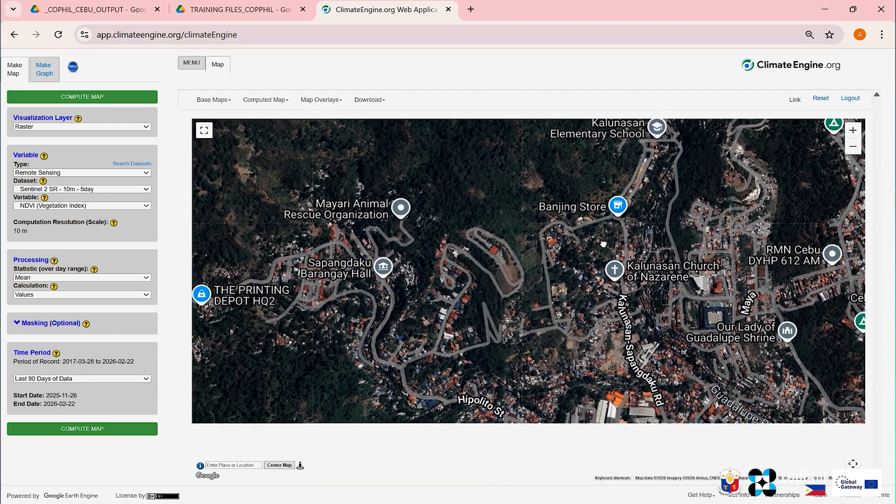
left_click_drag(601, 279, 616, 285)
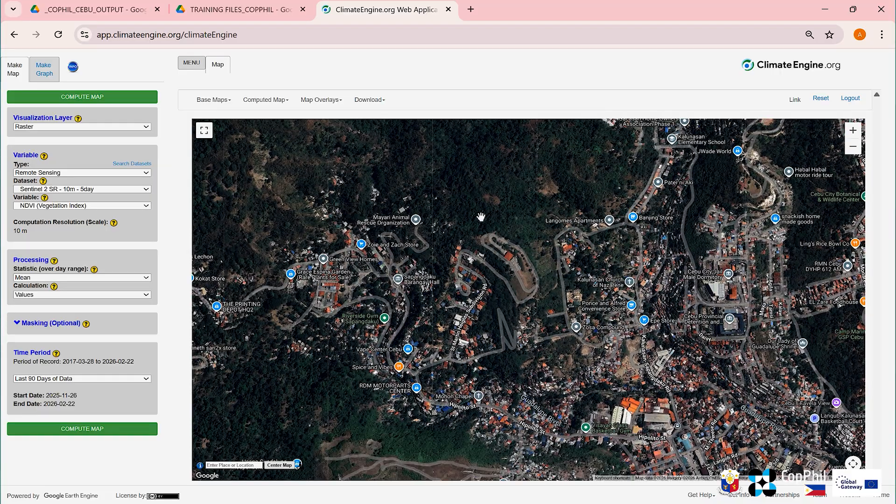
left_click_drag(534, 301, 565, 304)
left_click(70, 428)
left_click(80, 427)
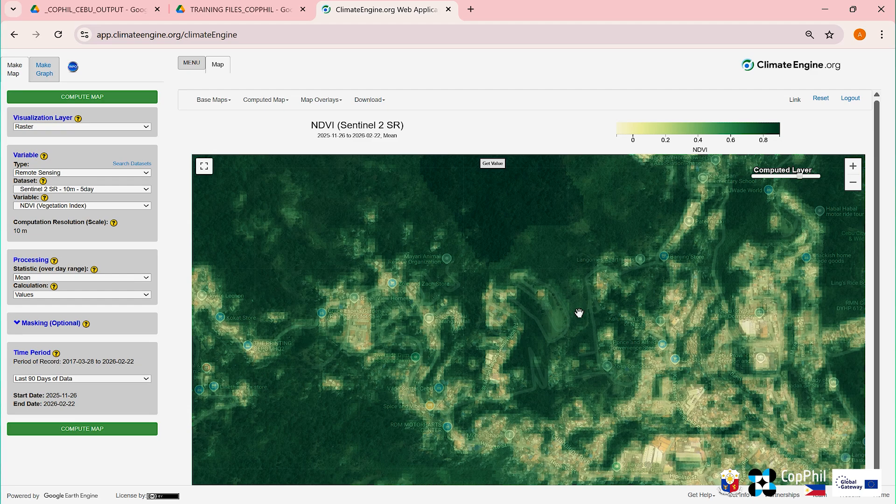
Step: Examine the computed NDVI map and review the available raster and vector overlays and the base map options
left_click_drag(580, 314, 590, 274)
left_click_drag(532, 234, 477, 346)
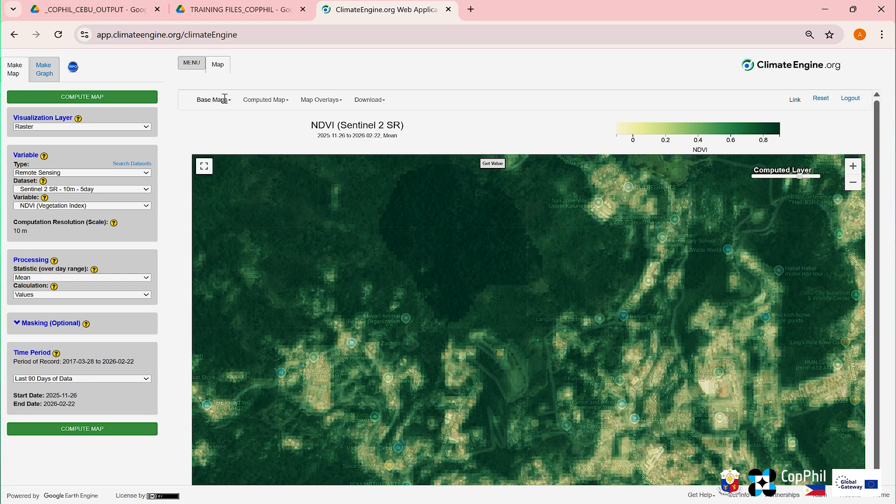
left_click(334, 101)
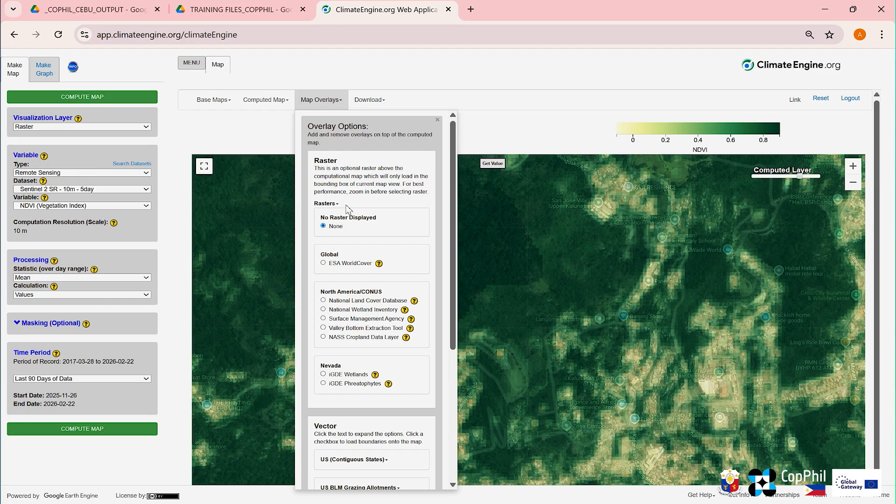
scroll(353, 210, "down", 4)
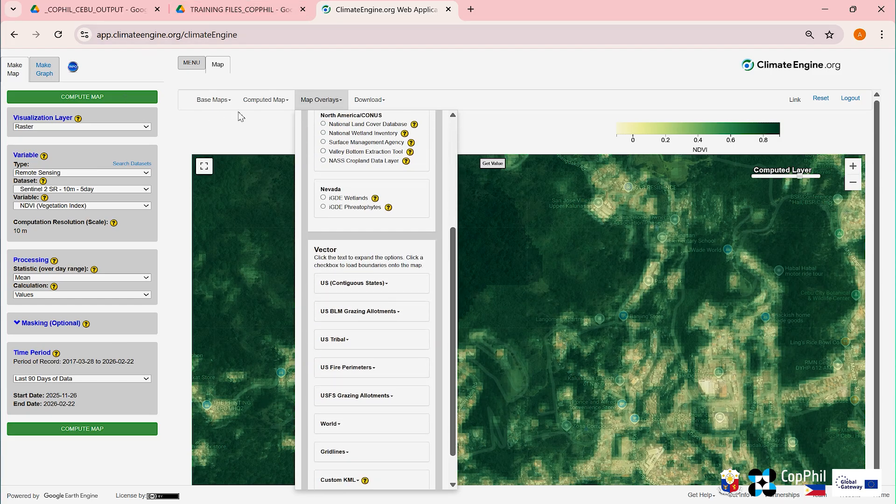
left_click(219, 101)
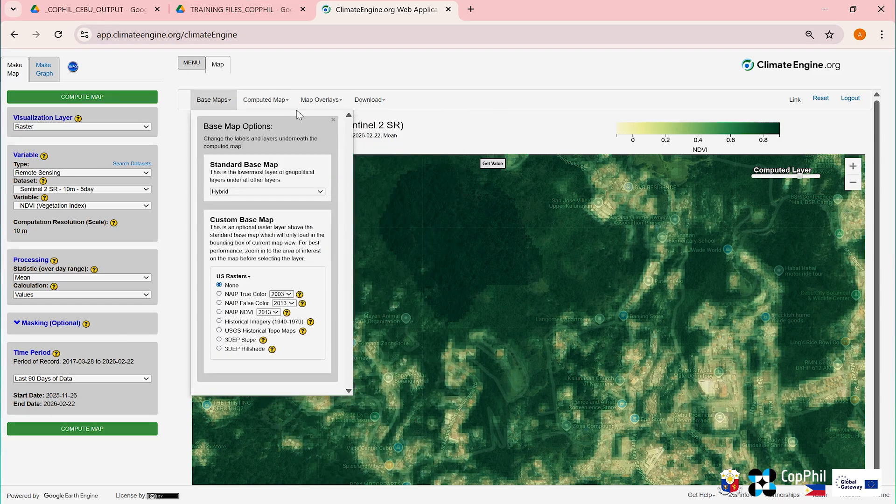
Step: Toggle the computed map layer off and back on to compare the NDVI raster with the satellite imagery beneath it
left_click(265, 100)
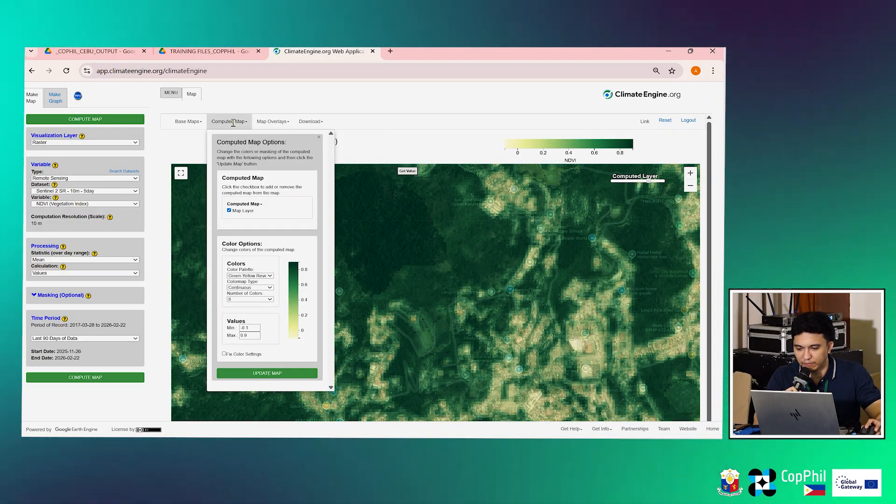
left_click(232, 123)
left_click(230, 122)
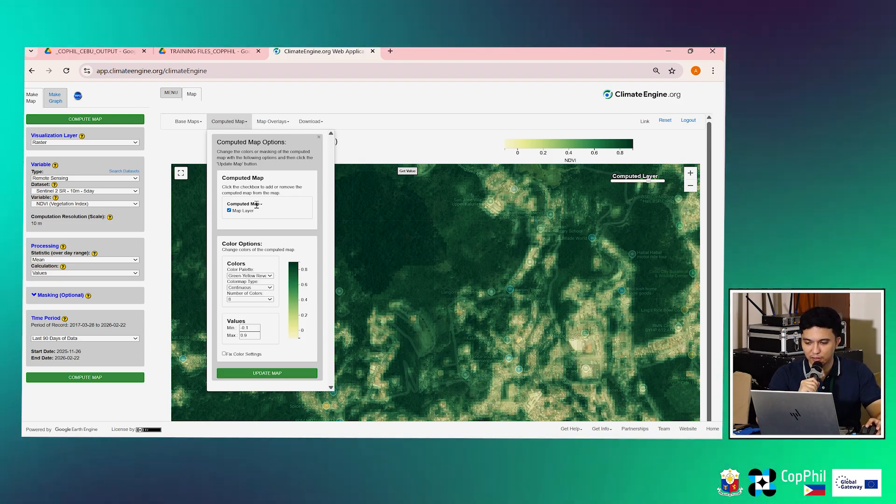
left_click(229, 211)
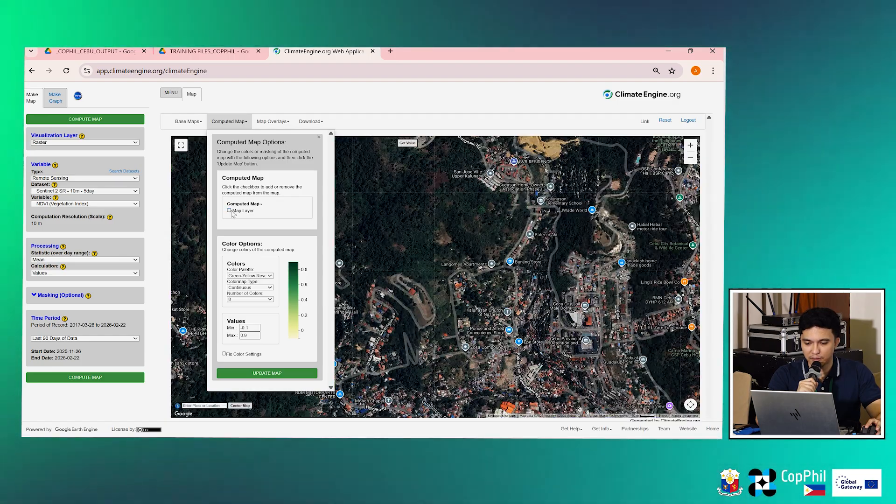
left_click(231, 211)
left_click(231, 211)
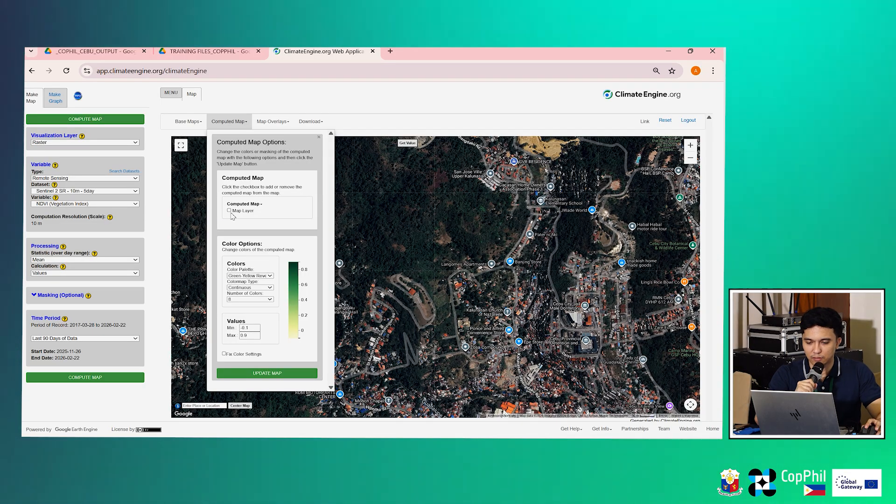
left_click(229, 211)
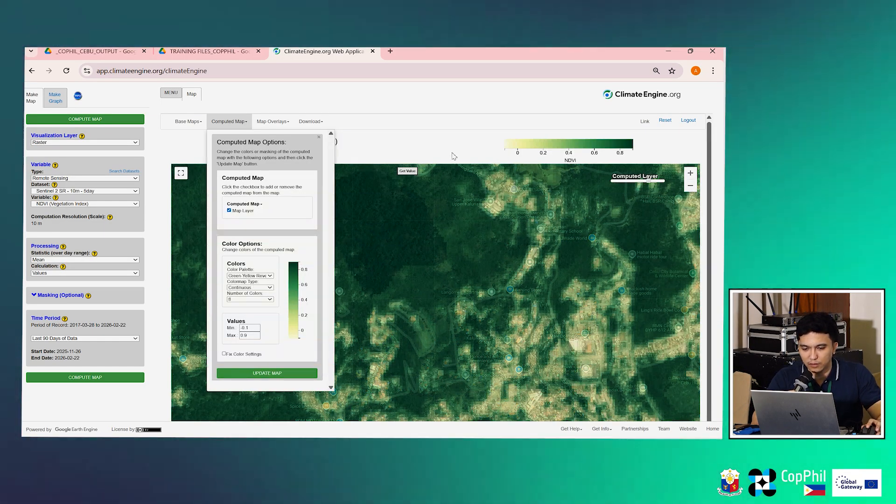
left_click(447, 160)
left_click_drag(325, 378, 289, 262)
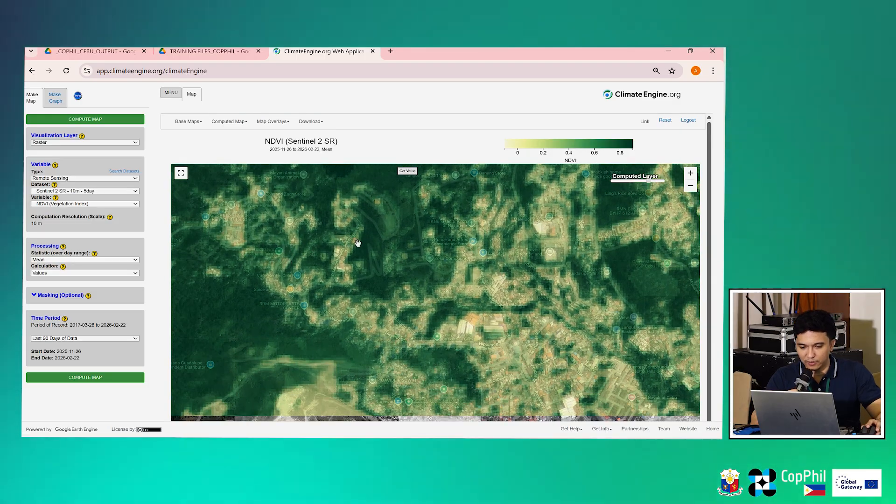
scroll(358, 243, "down", 2)
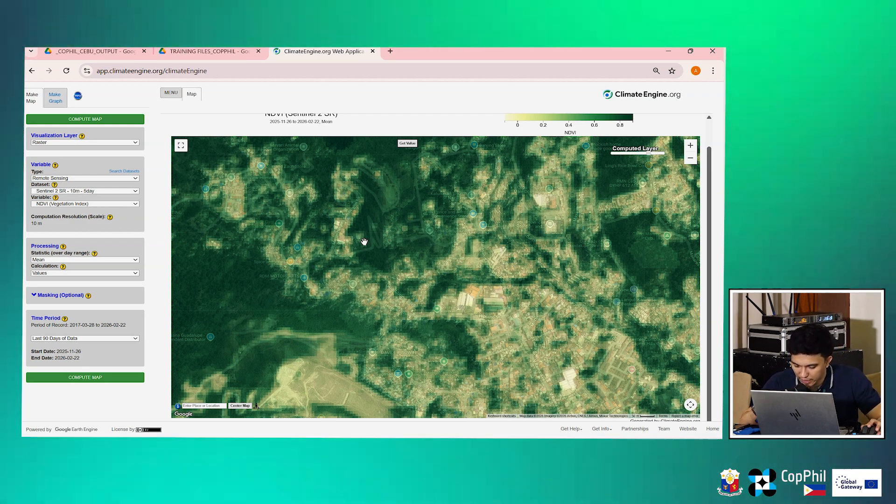
Step: Set the time period to Last Year and compute the mean NDVI map for the area east of the current view
scroll(365, 240, "up", 1)
scroll(363, 242, "down", 1)
left_click_drag(359, 256, 211, 234)
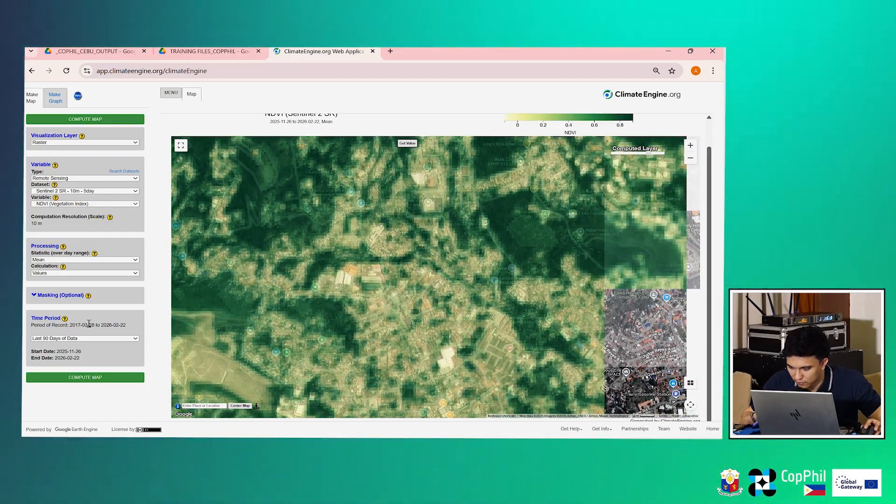
left_click(63, 340)
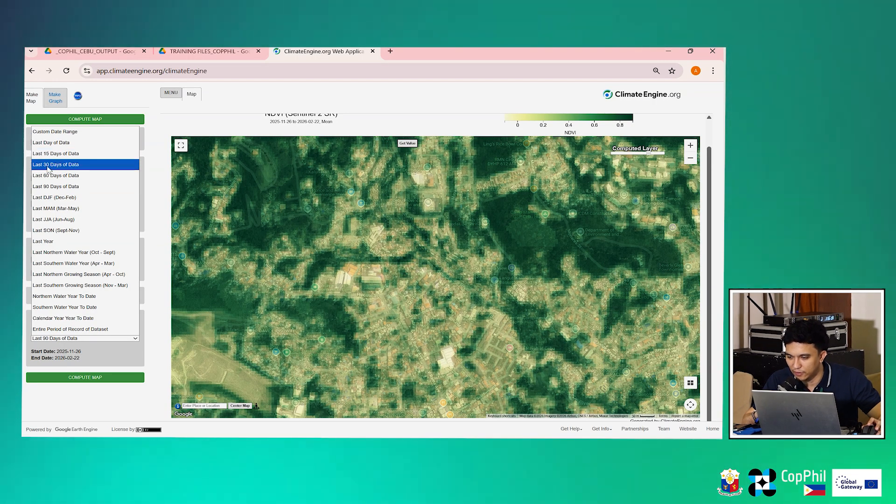
left_click(53, 242)
left_click(104, 377)
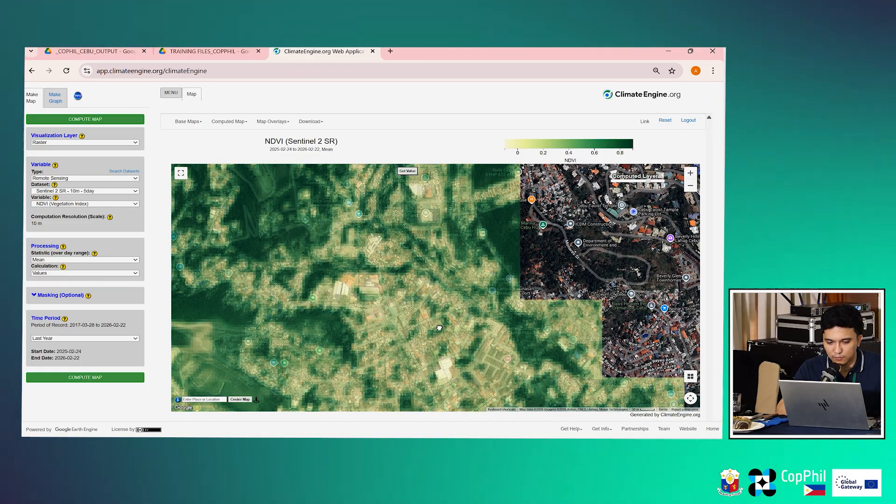
left_click_drag(433, 325, 415, 338)
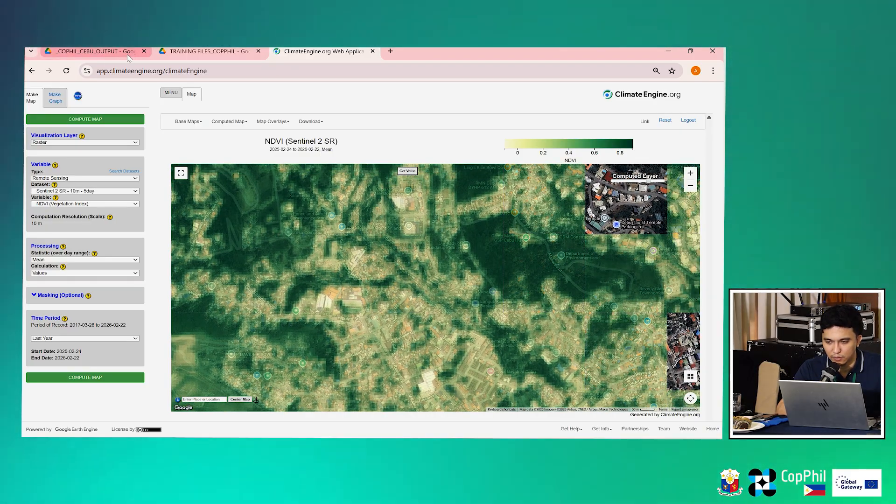
Step: Try the Dark Political Style and Light Political Style base maps beneath the computed NDVI layer
left_click(189, 121)
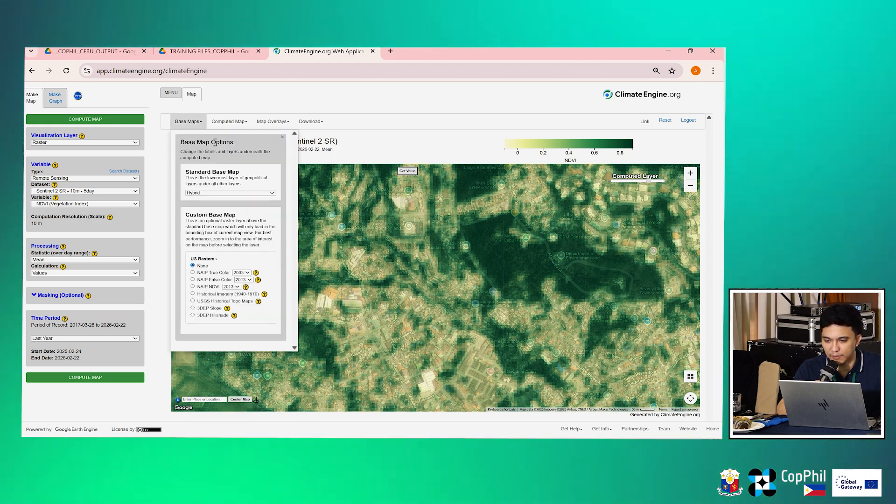
left_click(230, 192)
left_click(231, 197)
left_click(231, 193)
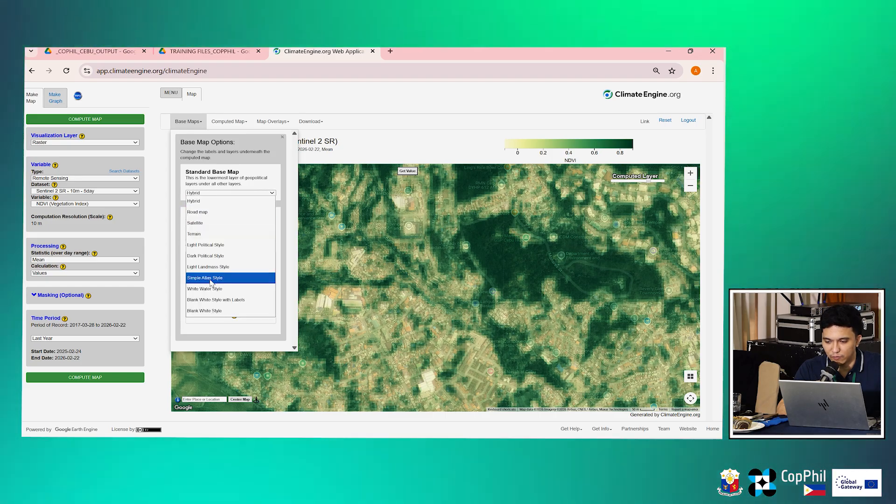
left_click(224, 255)
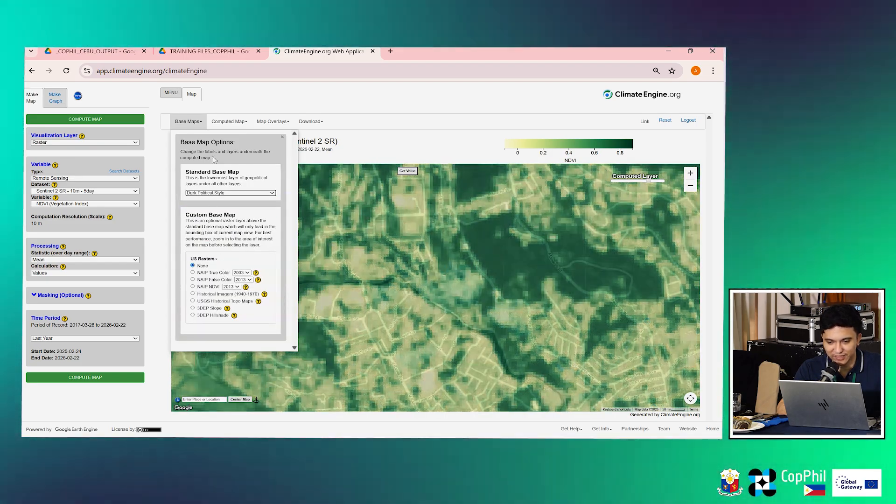
left_click(207, 194)
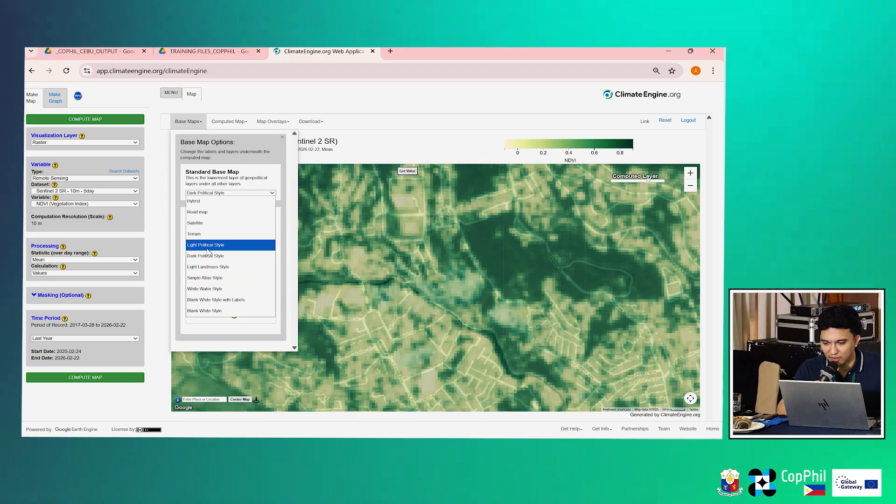
left_click(208, 249)
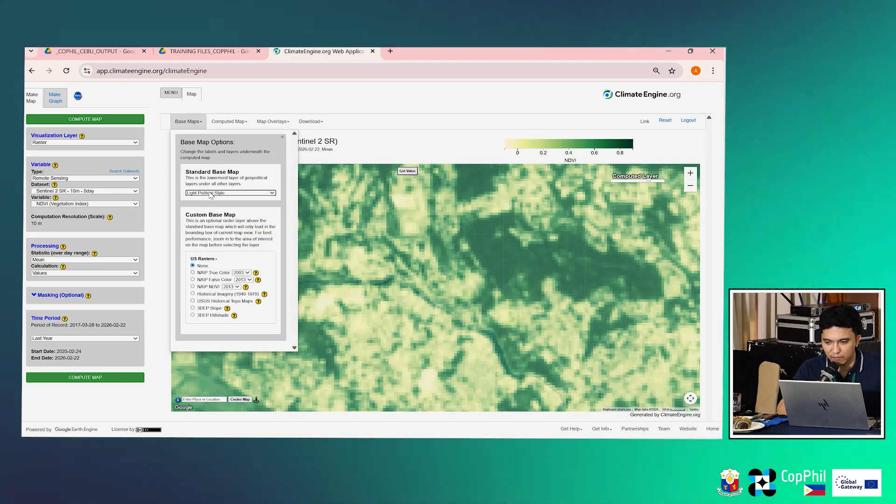
Step: Hide the computed map layer and set the standard base map to Satellite
left_click(242, 121)
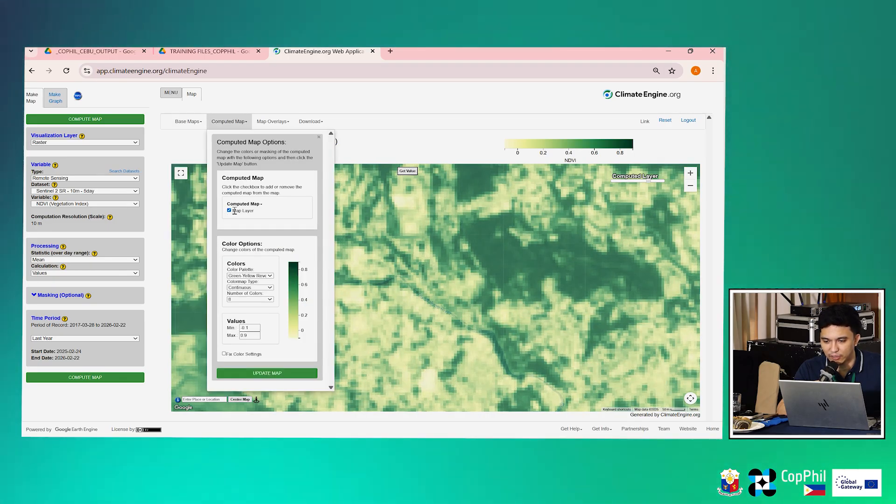
left_click(229, 211)
left_click(193, 121)
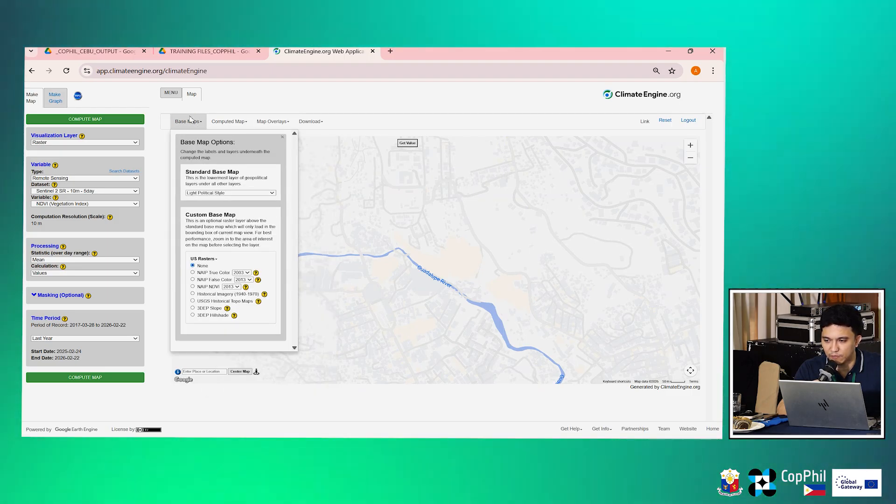
left_click(205, 195)
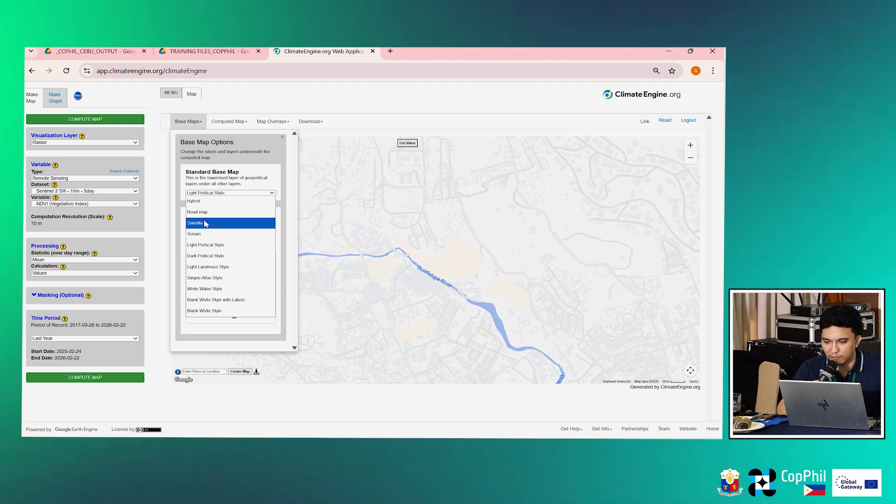
left_click(205, 221)
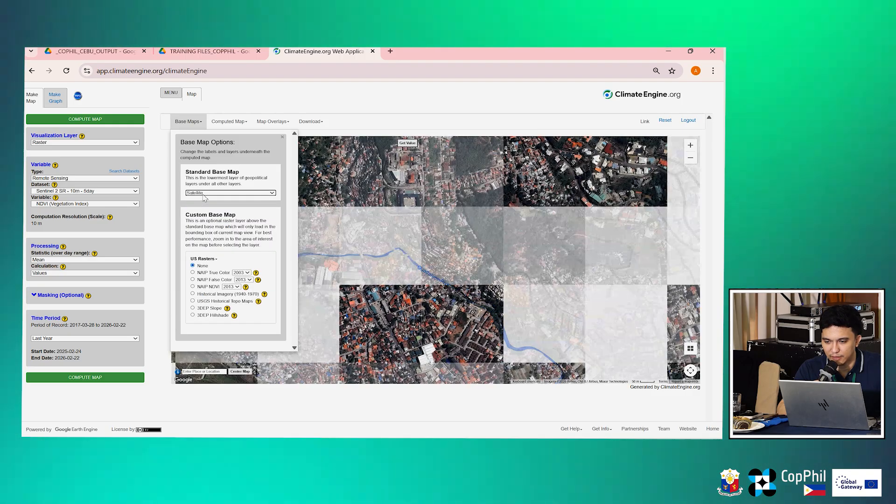
Step: Preview the Road map, Terrain, Light Landmass Style and Simple Atlas Style base maps one after another
left_click(203, 193)
left_click(204, 211)
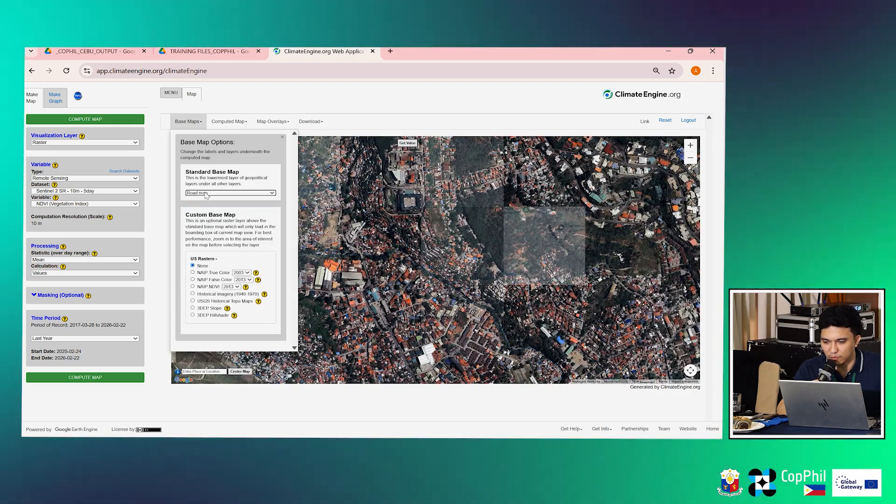
left_click(206, 193)
left_click(206, 234)
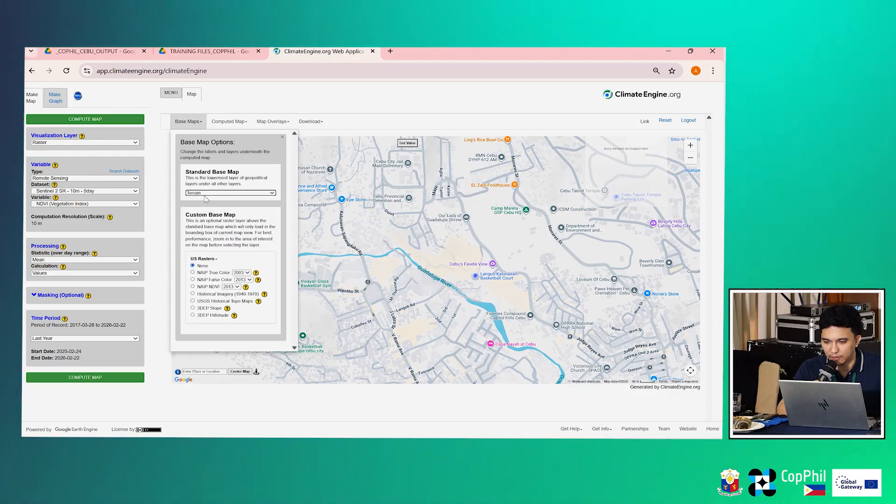
left_click(206, 193)
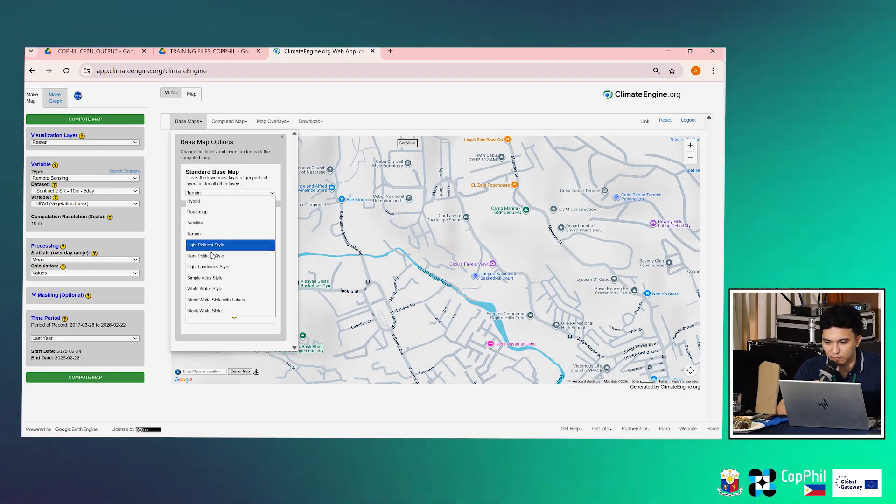
left_click(212, 268)
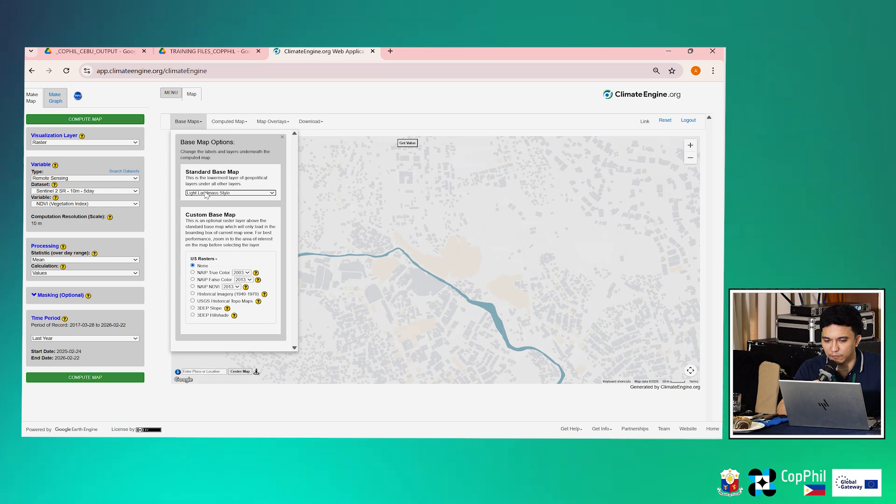
left_click(206, 193)
left_click(206, 280)
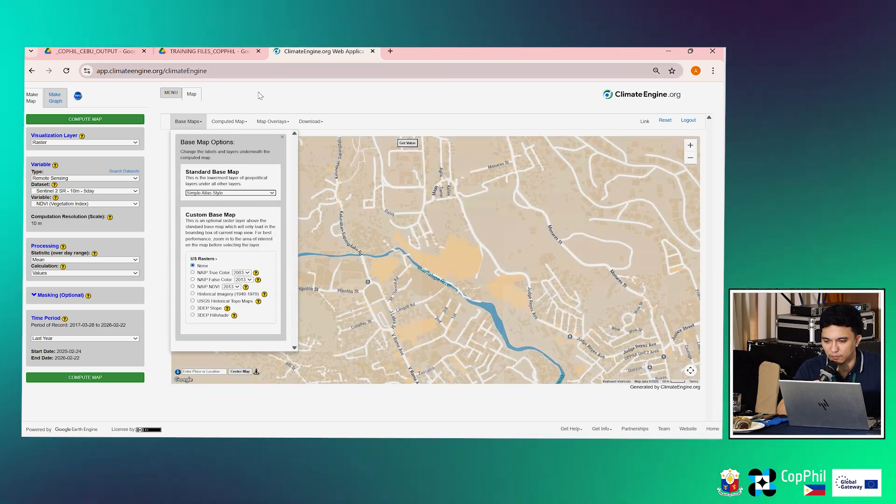
Step: Preview the Blank White Style with Labels and Blank White Style base maps
left_click(226, 192)
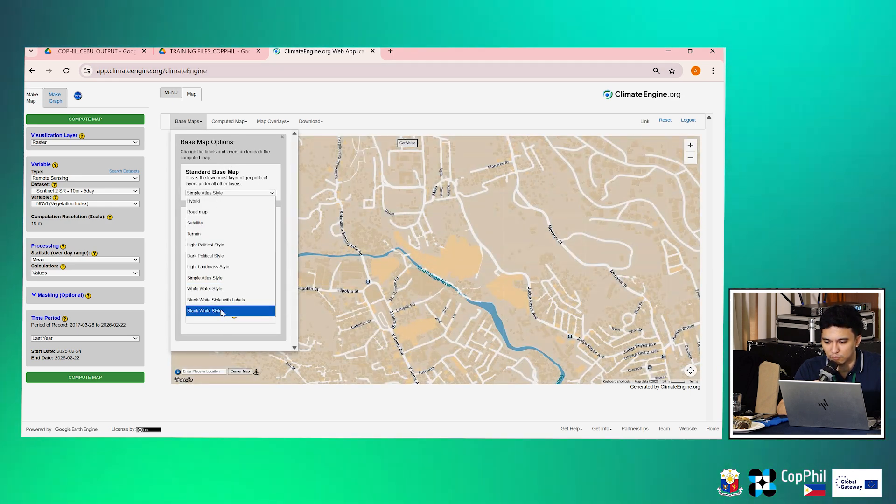
left_click(222, 300)
left_click(225, 193)
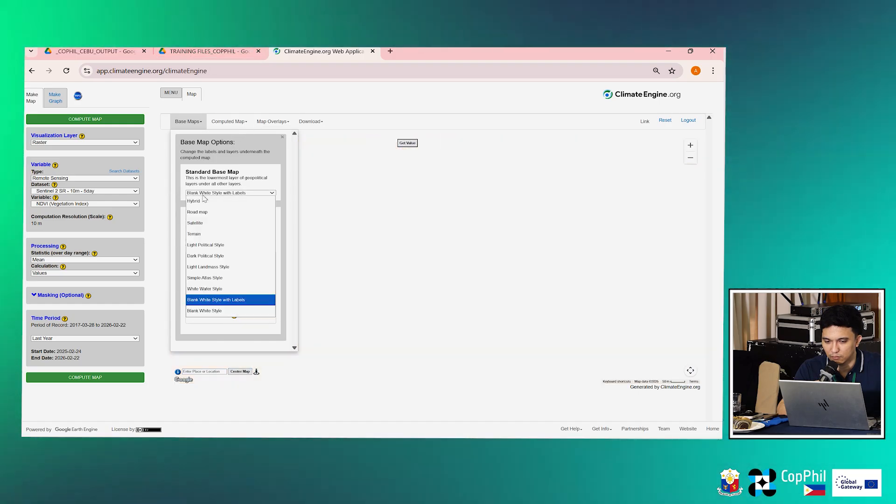
left_click(205, 311)
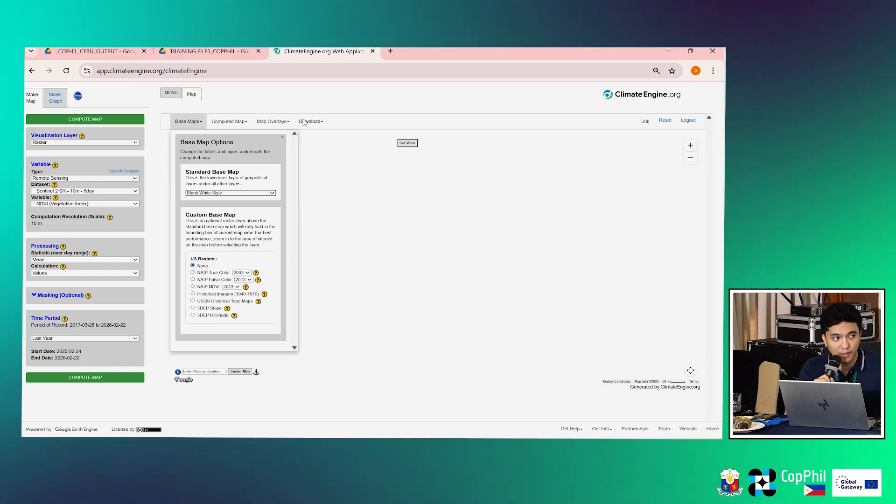
Step: Try the Light Landmass Style base map and return the standard base map to Satellite
left_click(245, 193)
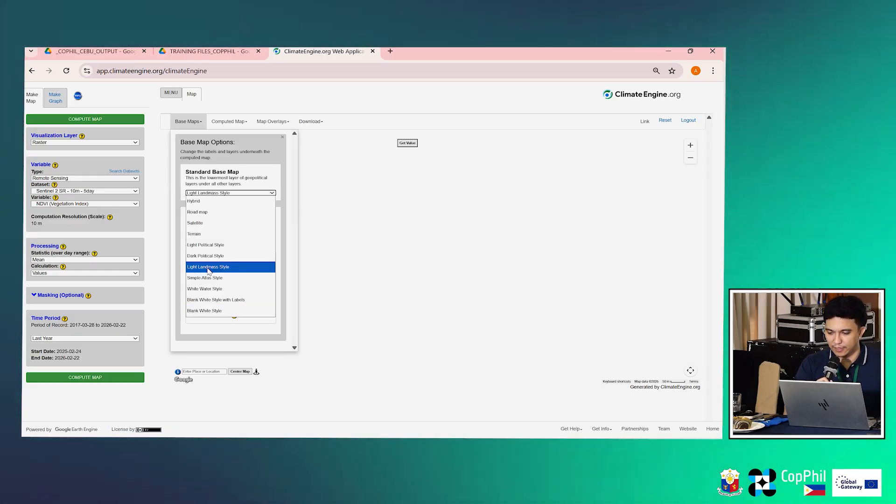
left_click(208, 266)
left_click(284, 194)
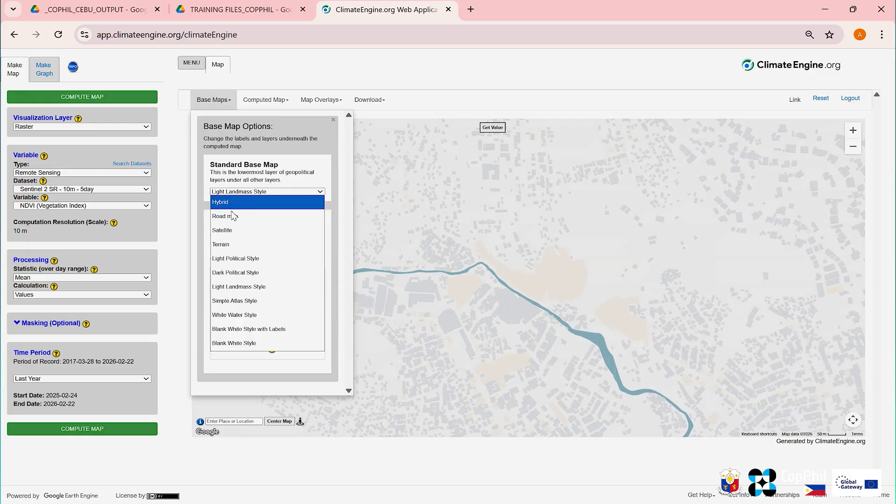
left_click(238, 231)
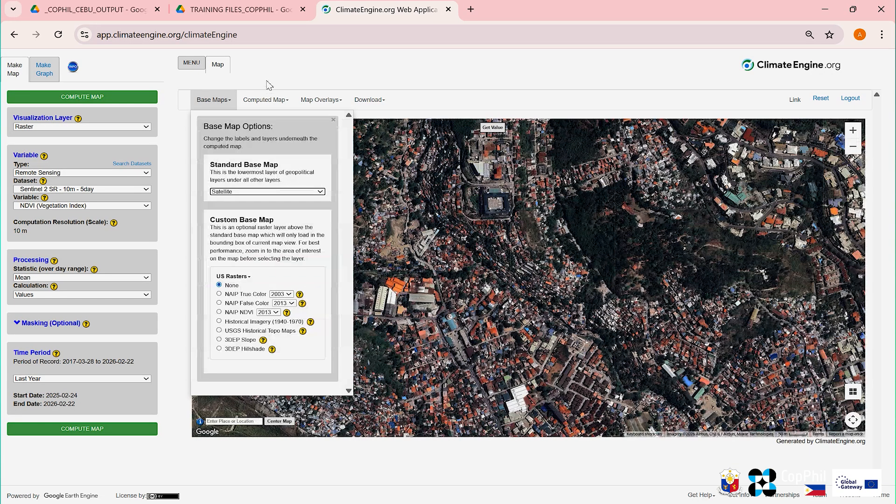
left_click(266, 106)
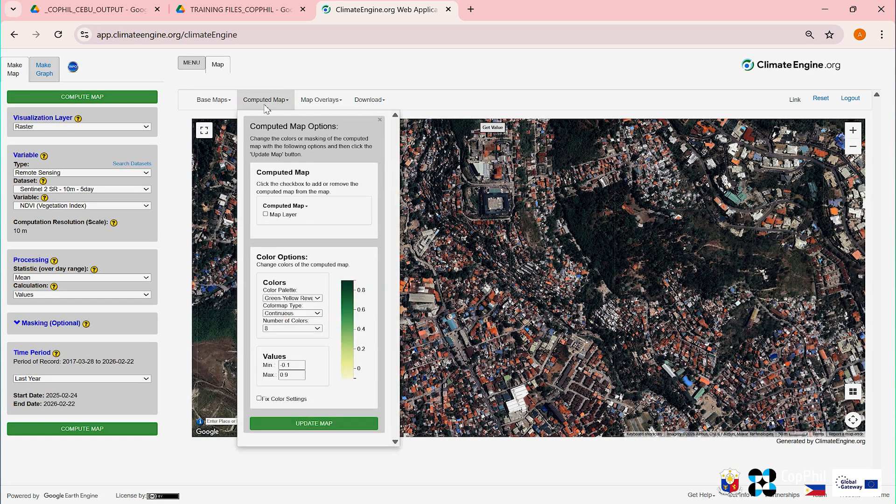
left_click(325, 109)
left_click(213, 100)
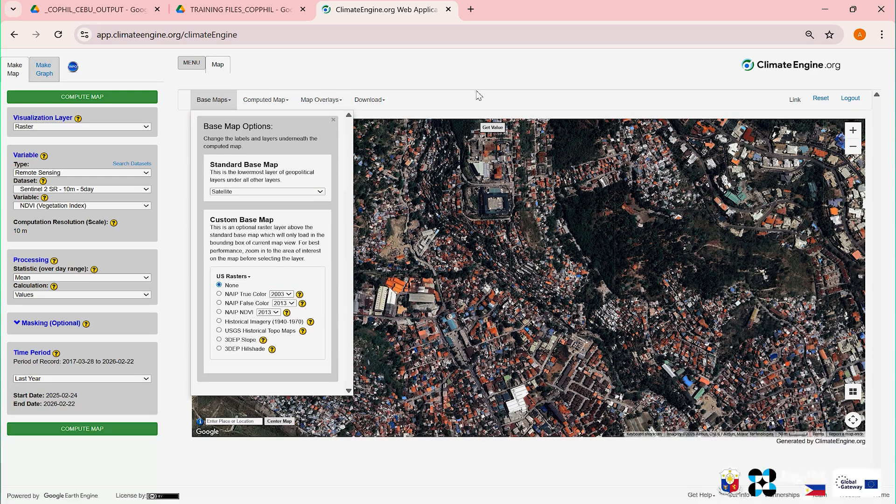
left_click(484, 73)
left_click_drag(430, 250, 426, 294)
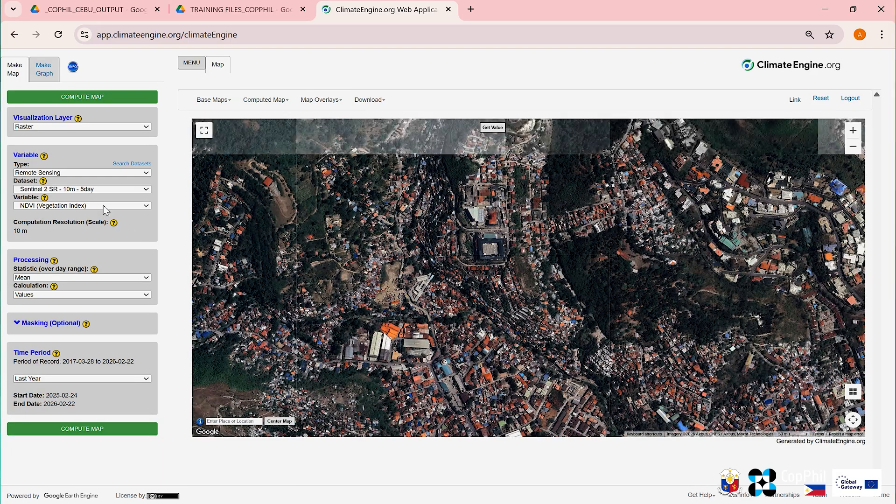
left_click(97, 206)
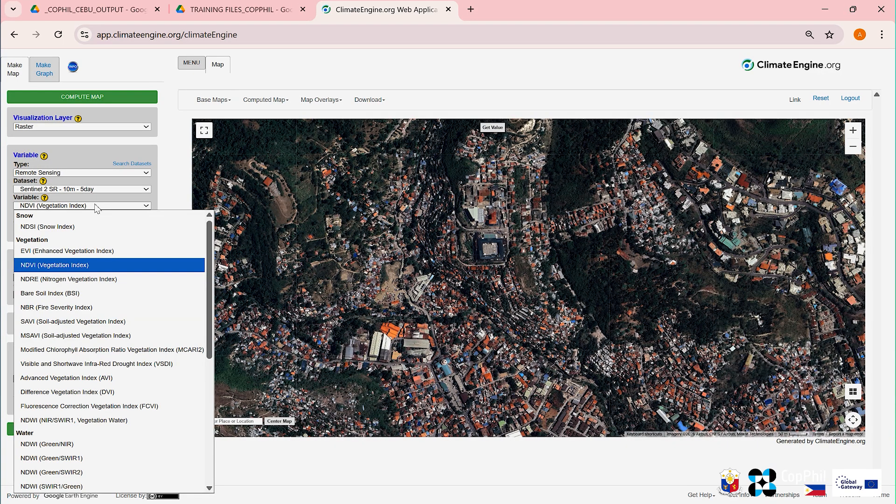
left_click(2, 235)
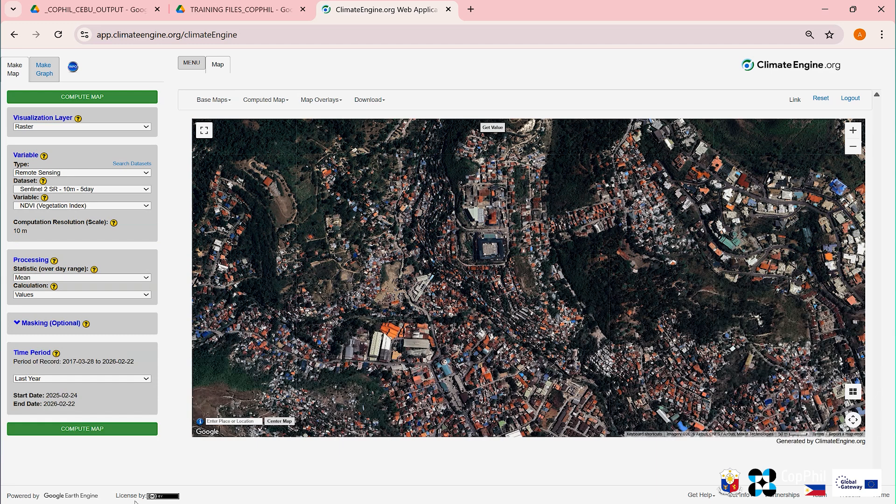
Step: Try the Custom Date Range option, settle on Last 30 Days of Data as the time period, and highlight its start and end dates
left_click(96, 382)
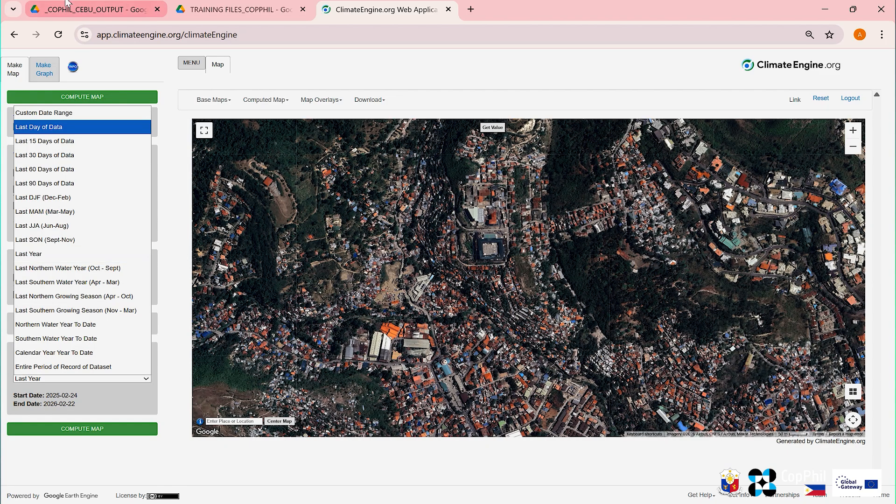
left_click(70, 113)
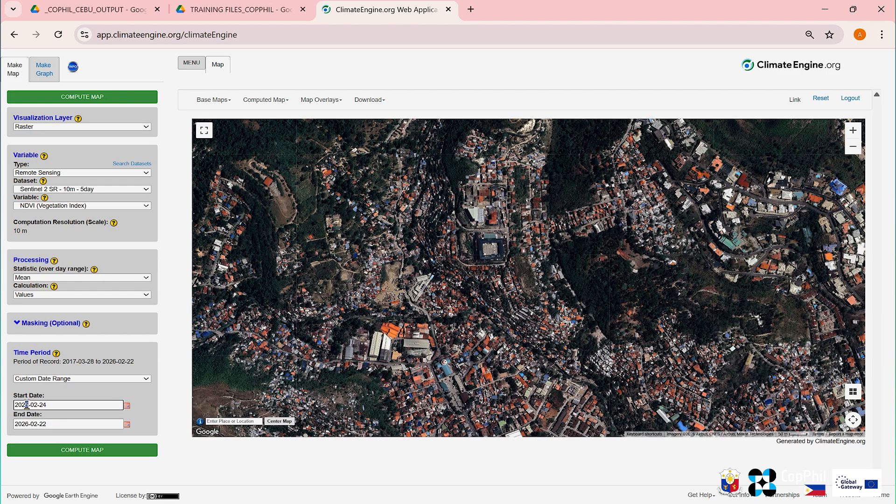
left_click(105, 380)
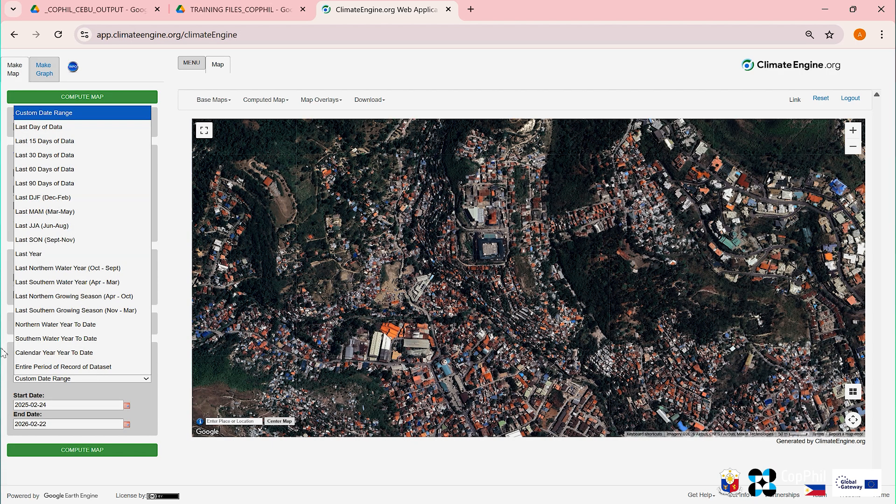
left_click(89, 156)
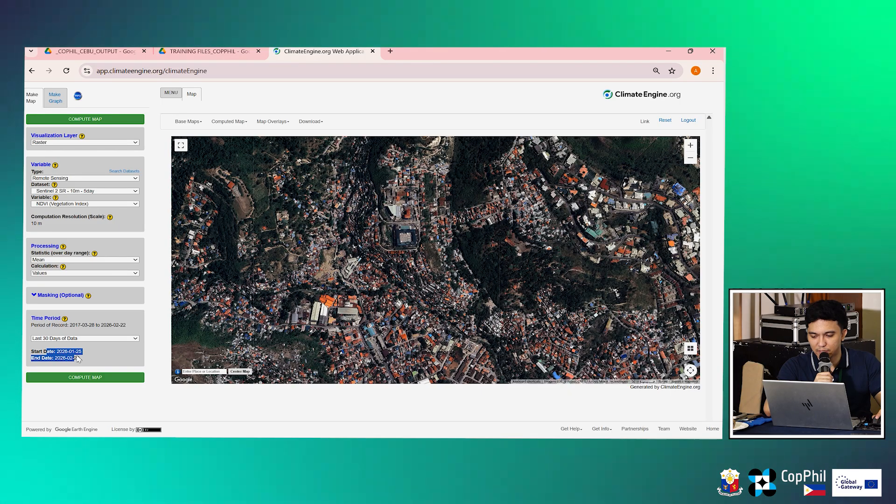
left_click(51, 398)
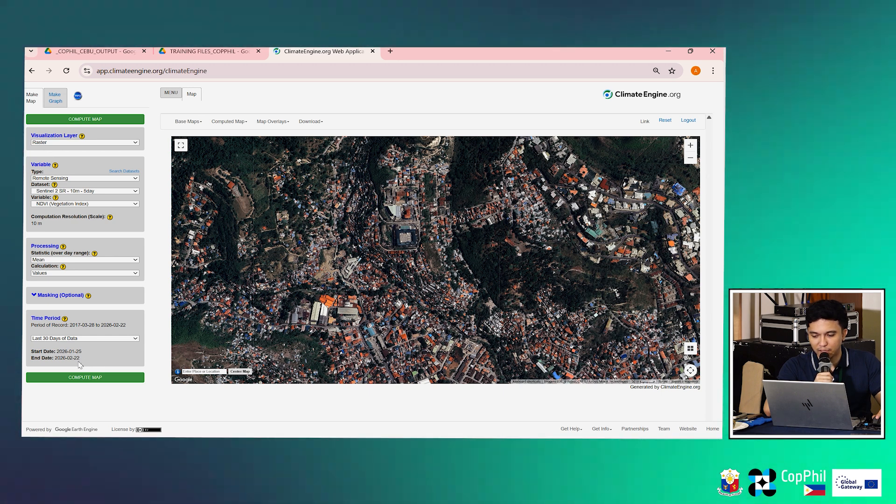
left_click_drag(80, 358, 96, 348)
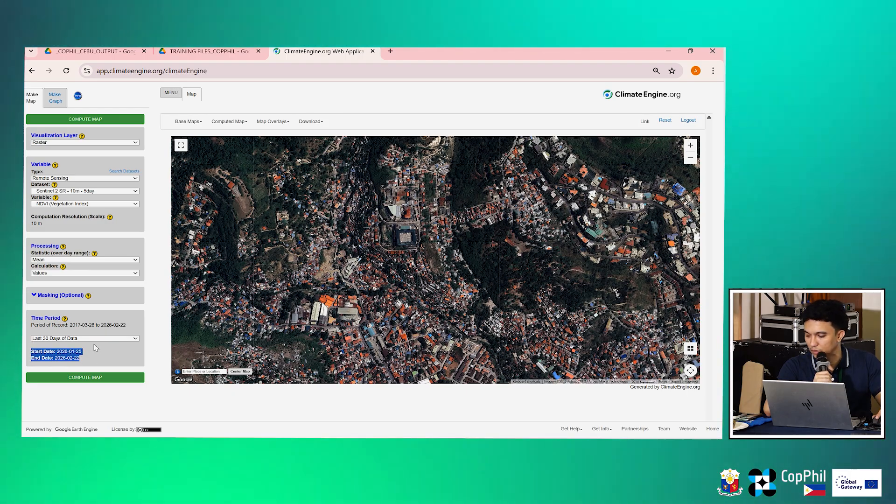
Step: Try the Last Day of Data period, and try computing the map with a custom date range of 2026-02-23 to 2026-02-22
left_click(95, 346)
left_click(94, 339)
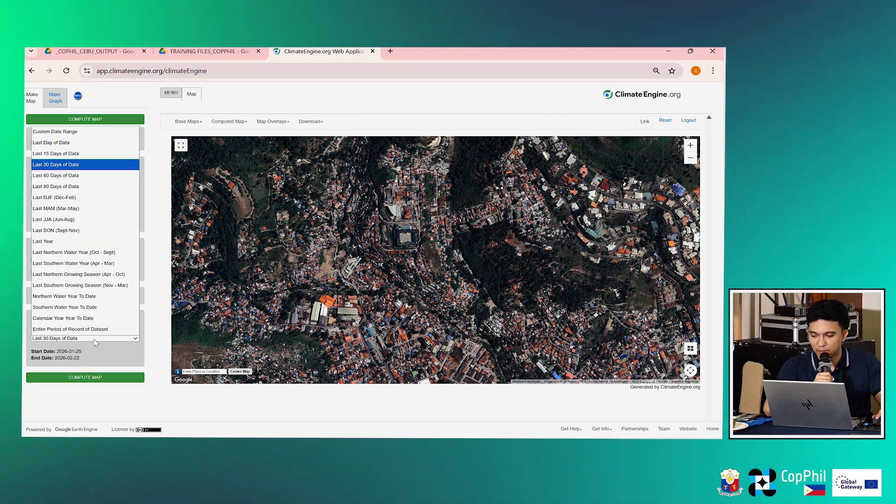
left_click(54, 143)
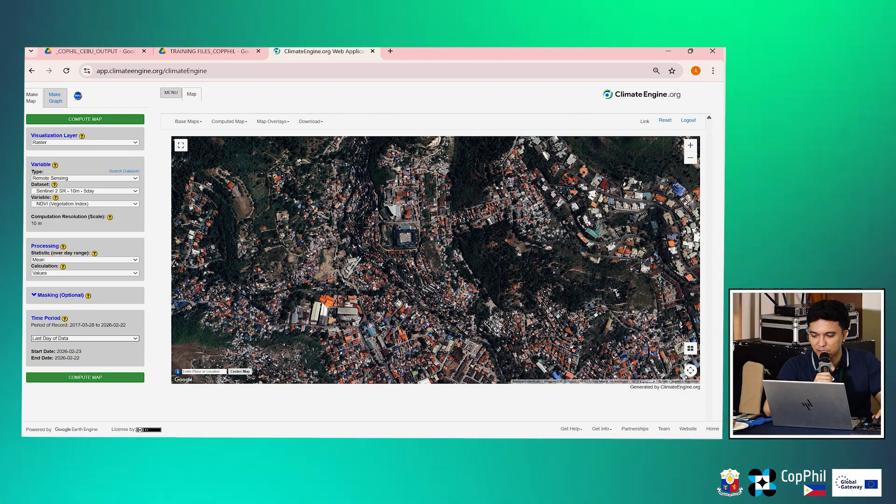
left_click(53, 340)
left_click(46, 131)
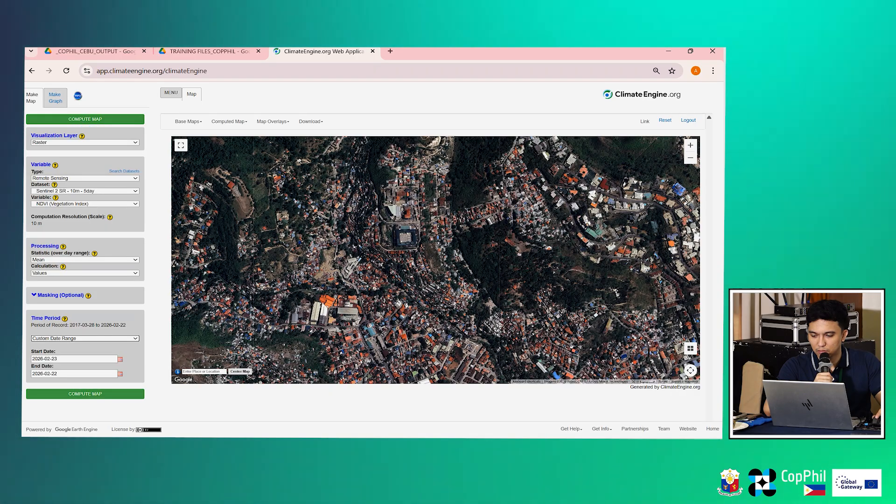
left_click(119, 394)
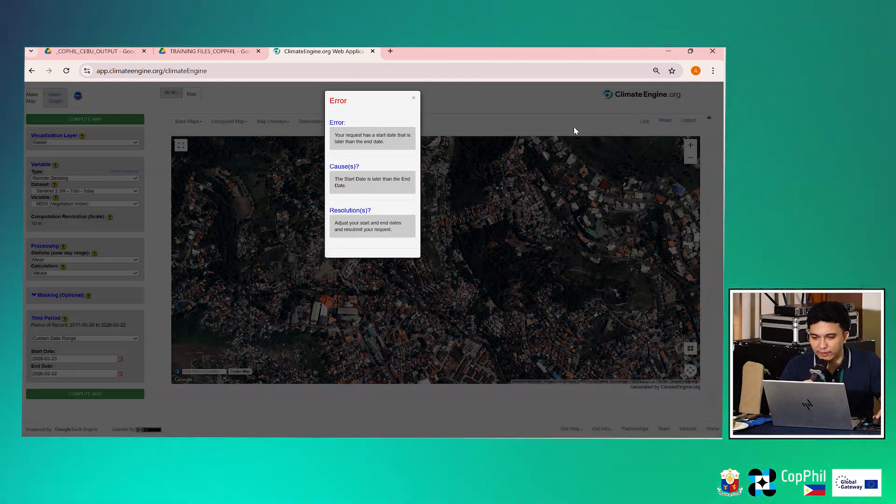
left_click(414, 97)
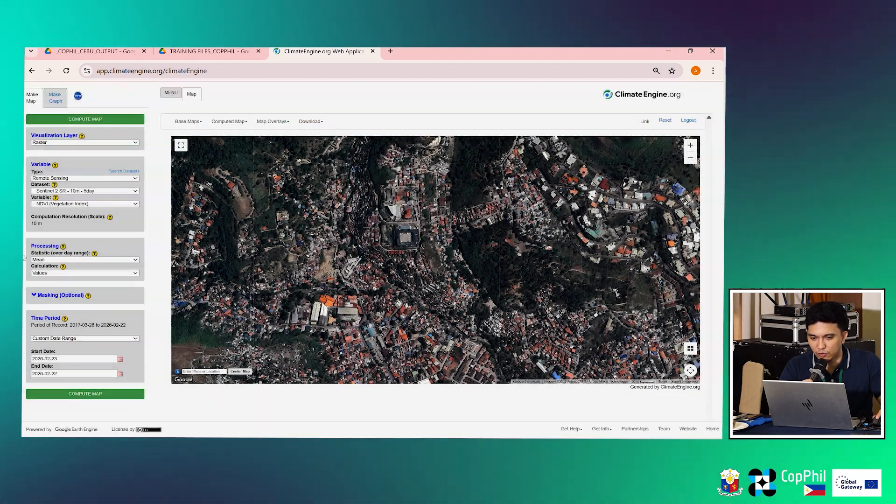
Step: Compute the mean NDWI (NIR/SWIR1, Vegetation Water) map for the Last 30 Days of Data
left_click(77, 204)
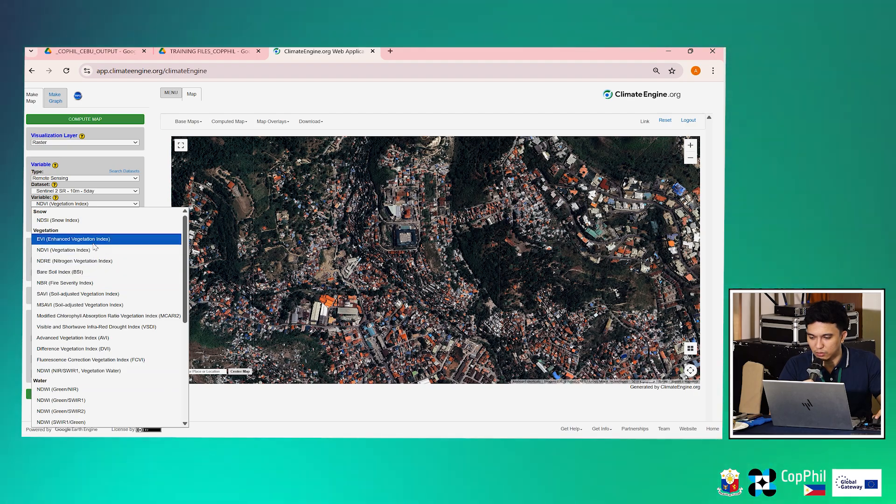
left_click(82, 371)
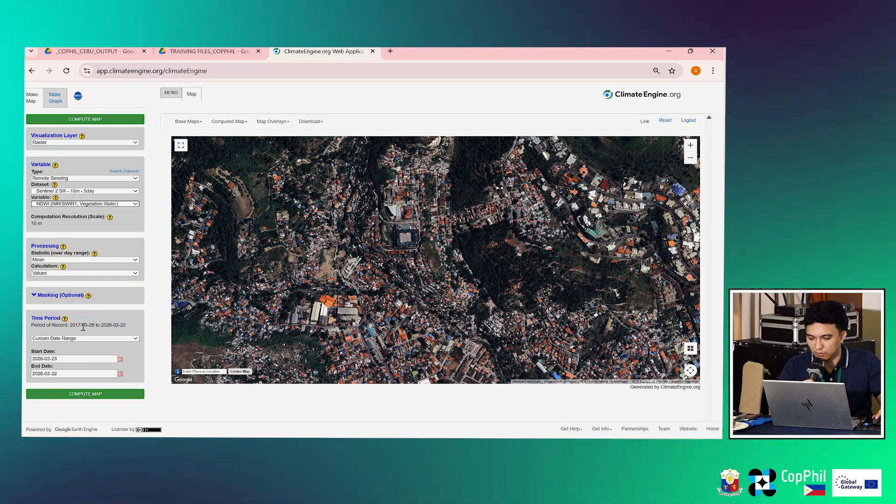
left_click(128, 338)
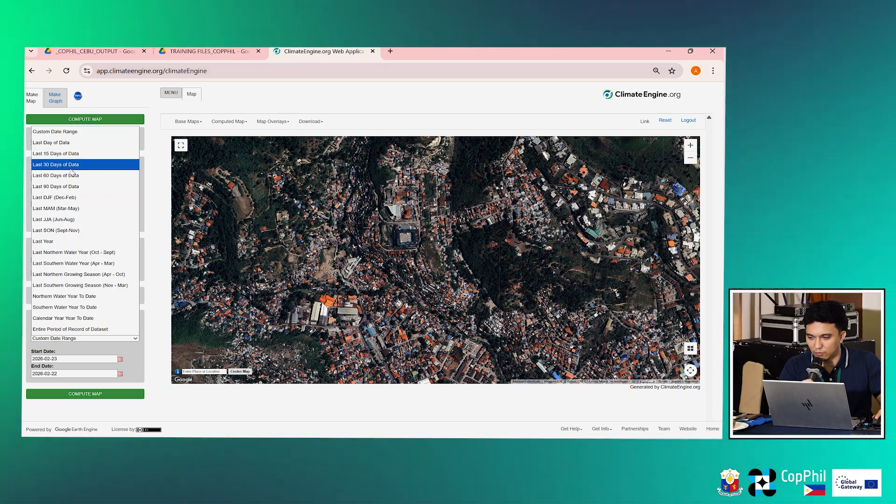
left_click(70, 164)
left_click(80, 376)
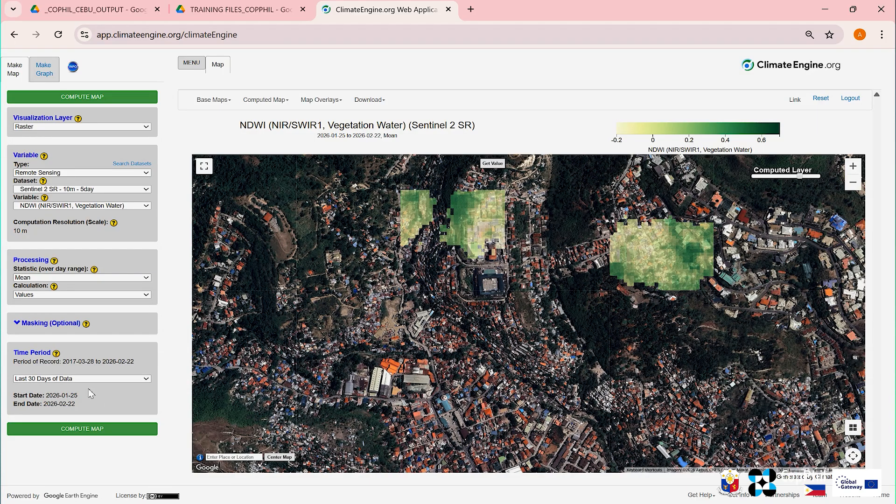
Step: Check the time period, statistic and dataset type options, and recompute the map with EVI (Enhanced Vegetation Index) as the variable
left_click(90, 379)
left_click(9, 414)
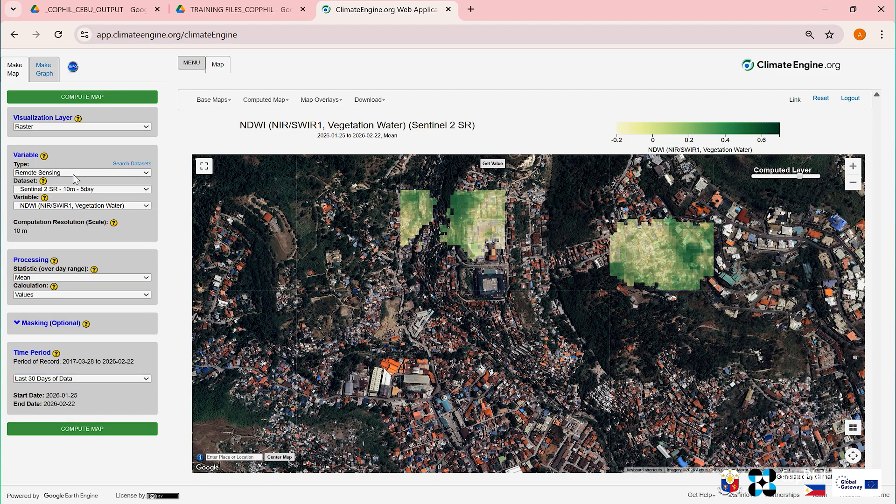
left_click(50, 277)
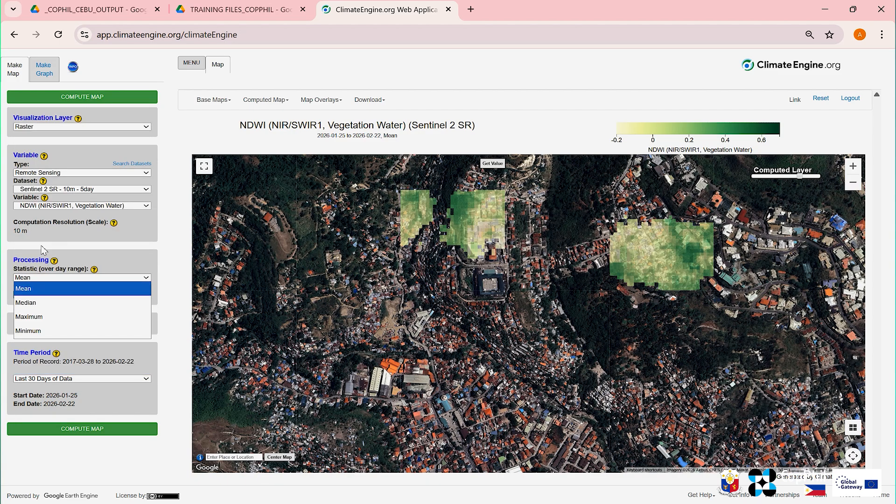
left_click(51, 189)
left_click(50, 173)
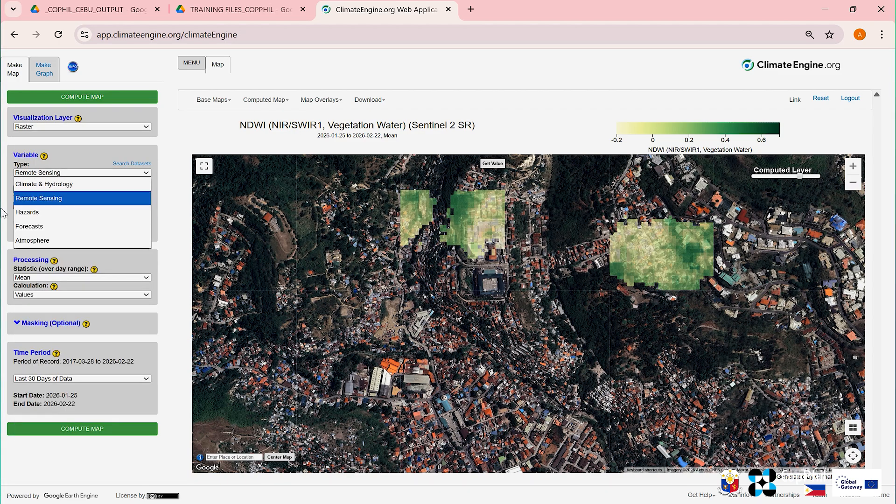
left_click(45, 199)
left_click(46, 206)
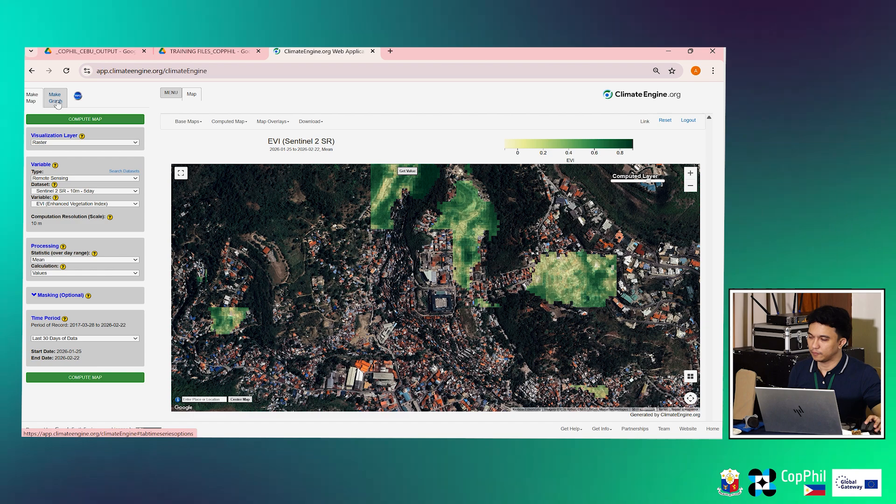
Step: Switch to the time series graph setup for the EVI map area and dismiss the point location options
left_click_drag(420, 327, 391, 379)
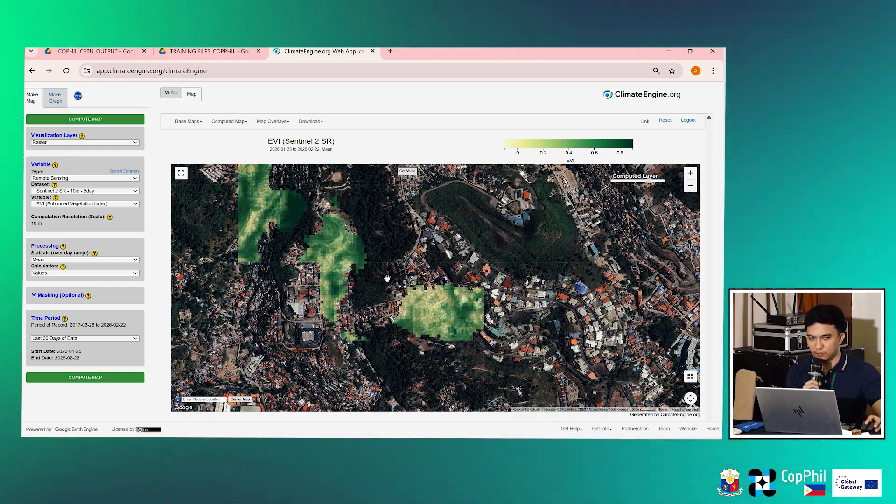
left_click_drag(433, 253, 398, 301)
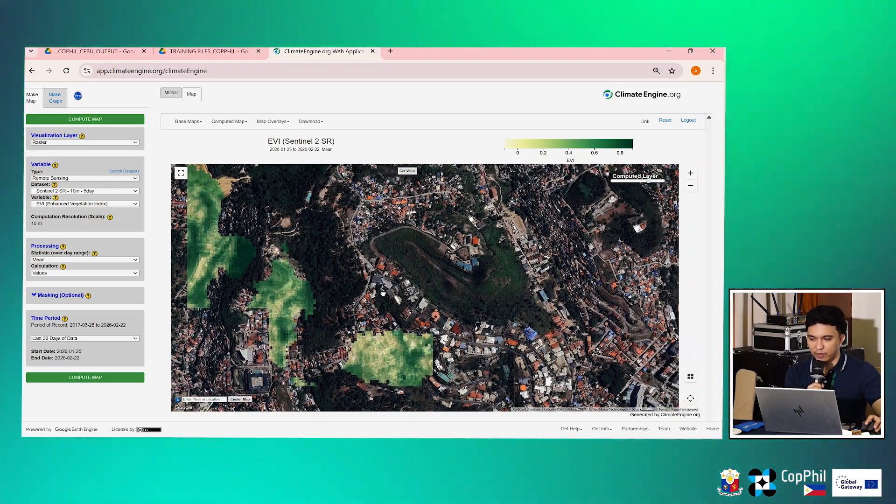
left_click_drag(366, 231, 420, 251)
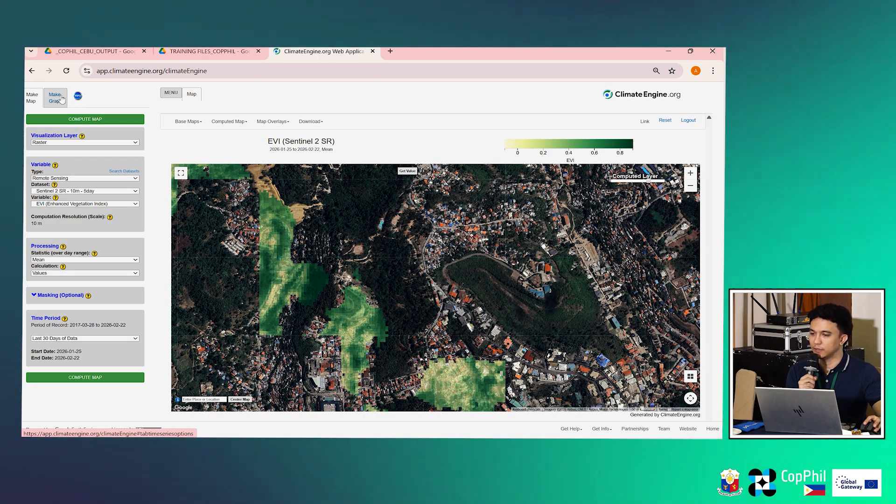
left_click(54, 99)
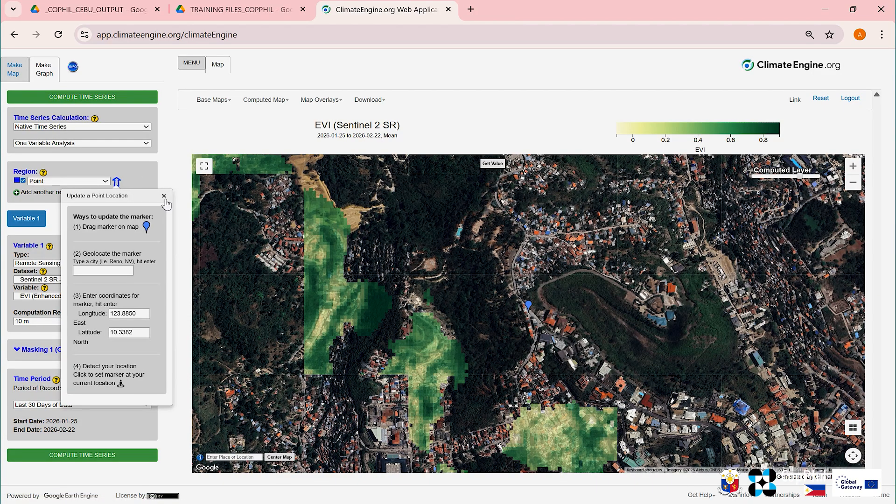
left_click(164, 196)
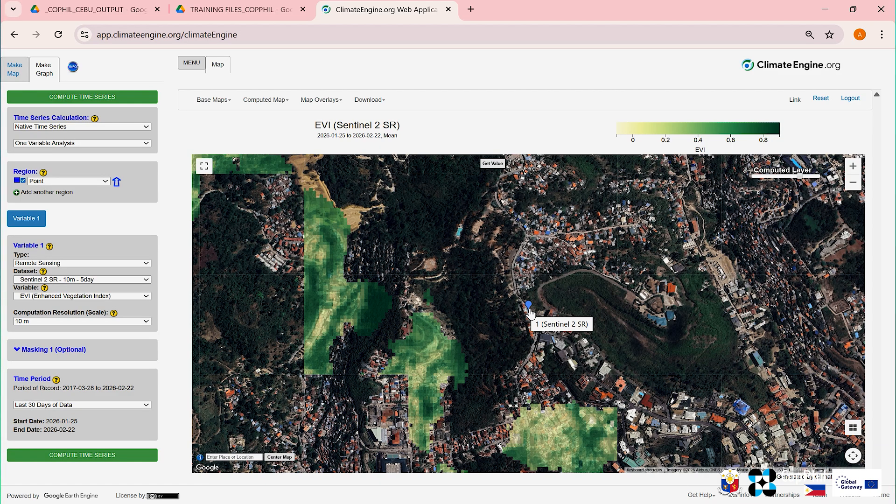
Step: Move the blue point marker into the dense forest just northeast of the computed EVI patches
mouse_move(529, 310)
left_mouse_down()
mouse_move(496, 309)
mouse_move(448, 189)
mouse_move(473, 283)
mouse_move(532, 333)
mouse_move(514, 287)
mouse_move(464, 293)
mouse_move(432, 211)
left_mouse_up()
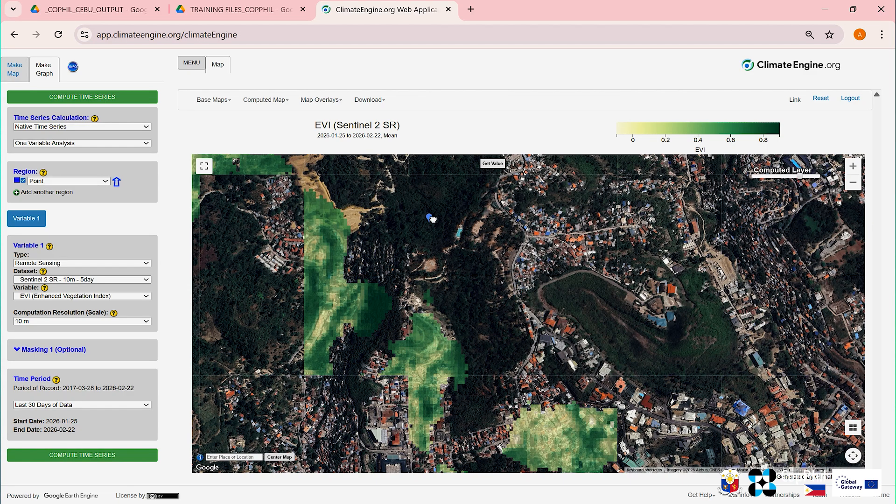
key("ctrl+plus")
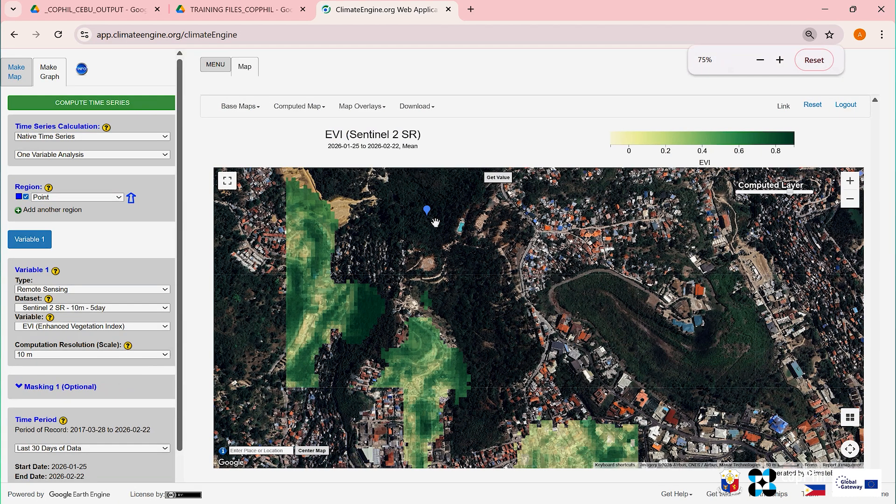
key("ctrl+plus")
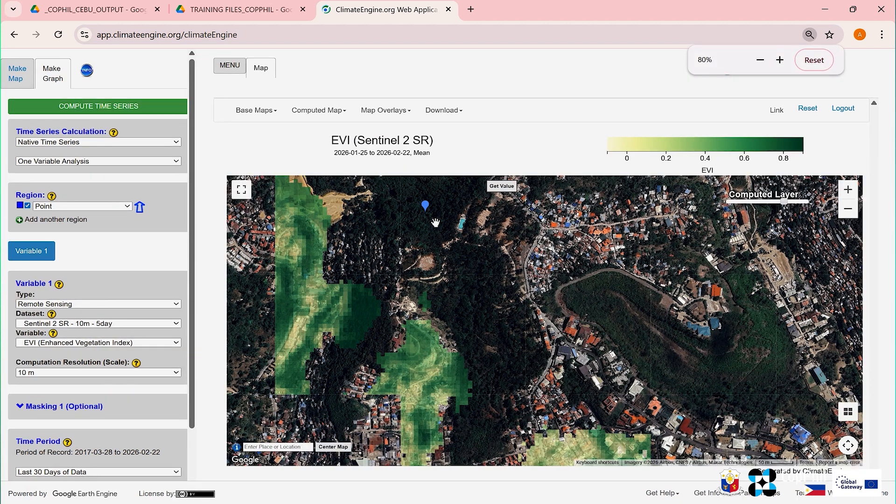
mouse_move(424, 208)
left_mouse_down()
mouse_move(460, 254)
mouse_move(479, 303)
left_mouse_up()
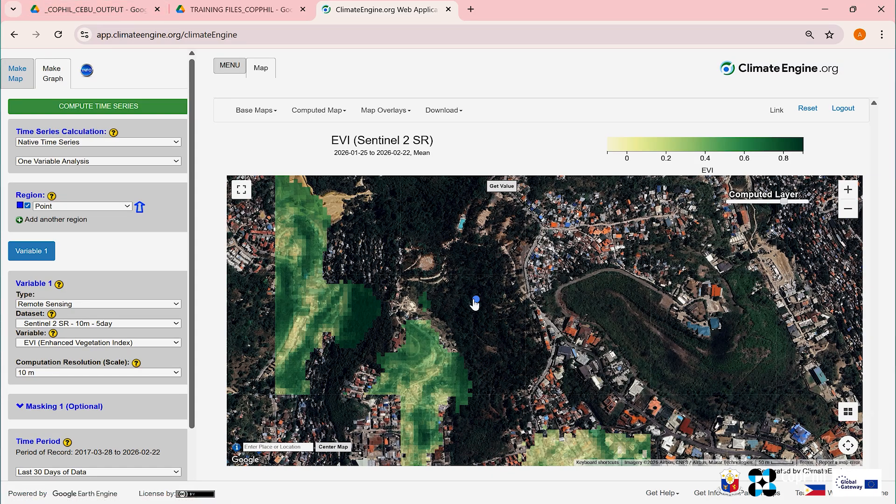
left_click_drag(477, 306, 456, 251)
left_click_drag(417, 220, 420, 210)
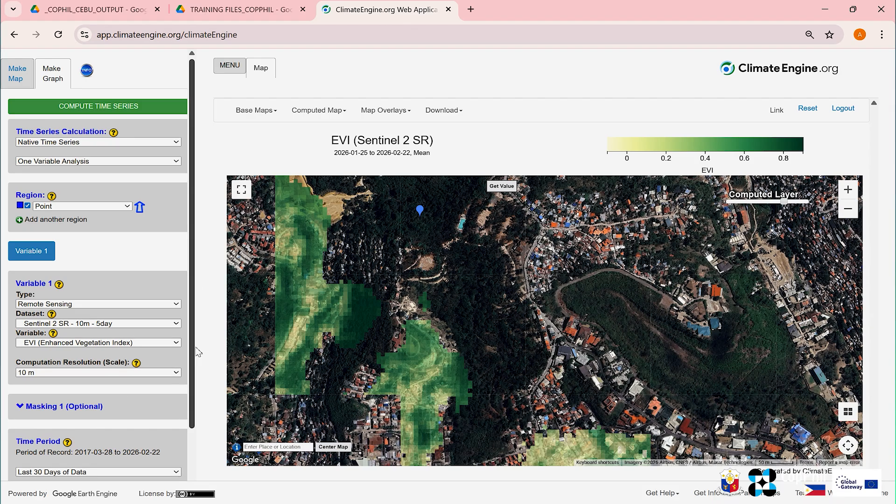
scroll(194, 355, "down", 2)
scroll(194, 346, "up", 2)
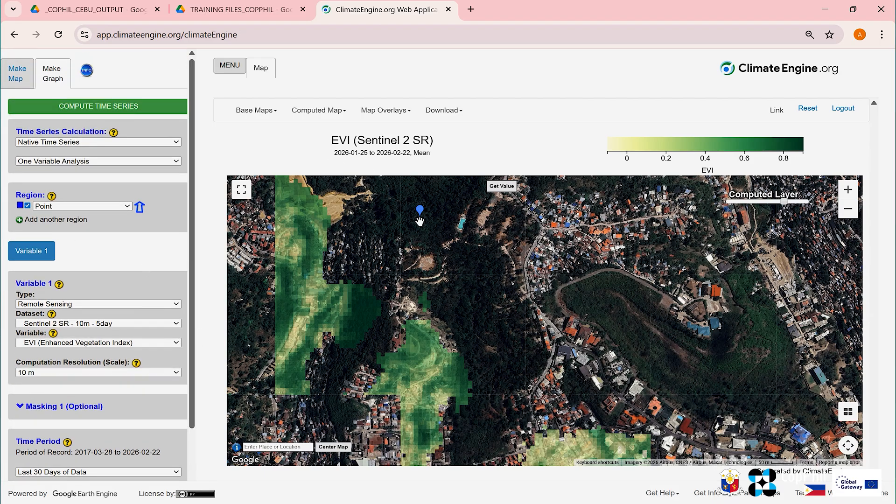
Step: Add a second point region and place its green marker on the vegetated ground southeast of the curved green hillside
left_click(20, 220)
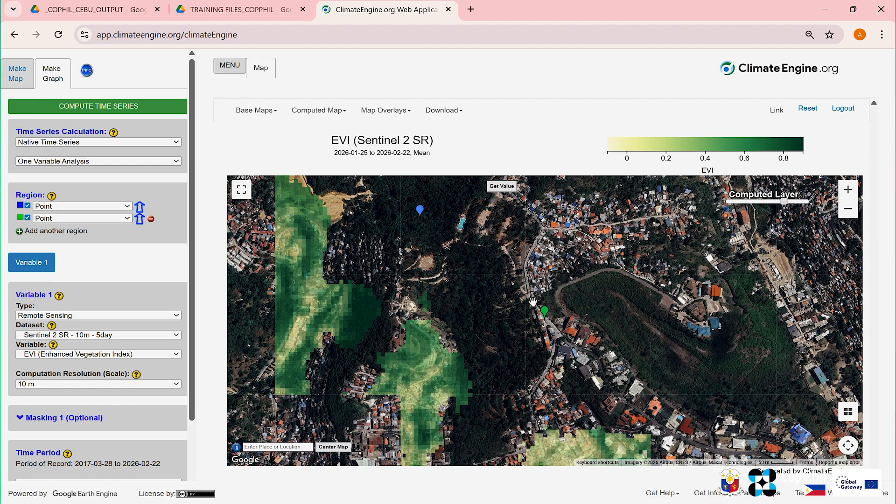
mouse_move(545, 317)
left_mouse_down()
mouse_move(458, 294)
mouse_move(609, 289)
mouse_move(580, 297)
mouse_move(585, 285)
left_mouse_up()
left_click_drag(570, 283, 584, 291)
left_click_drag(584, 291, 709, 372)
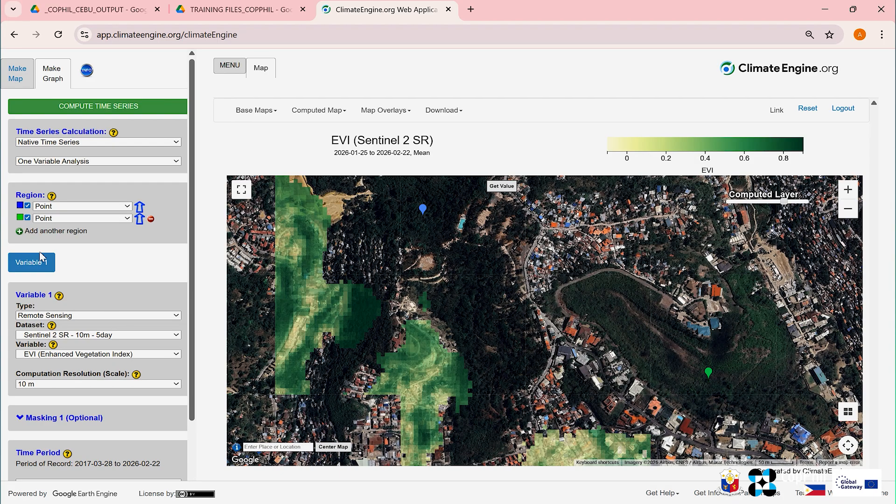
Step: Add a third point region and place its orange marker in the built-up area in the northeast of the map
left_click(21, 232)
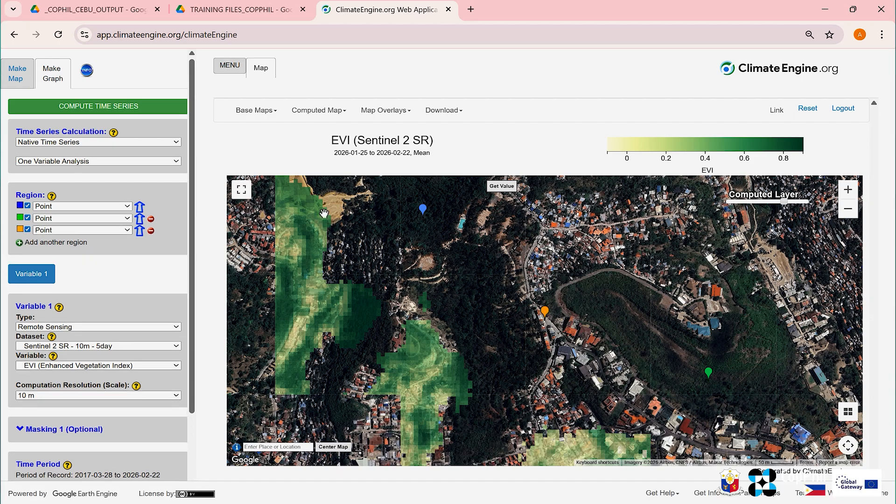
mouse_move(545, 312)
left_mouse_down()
mouse_move(433, 353)
mouse_move(557, 278)
mouse_move(528, 247)
mouse_move(571, 232)
mouse_move(589, 261)
mouse_move(588, 290)
mouse_move(295, 364)
left_mouse_up()
left_click_drag(252, 326, 629, 245)
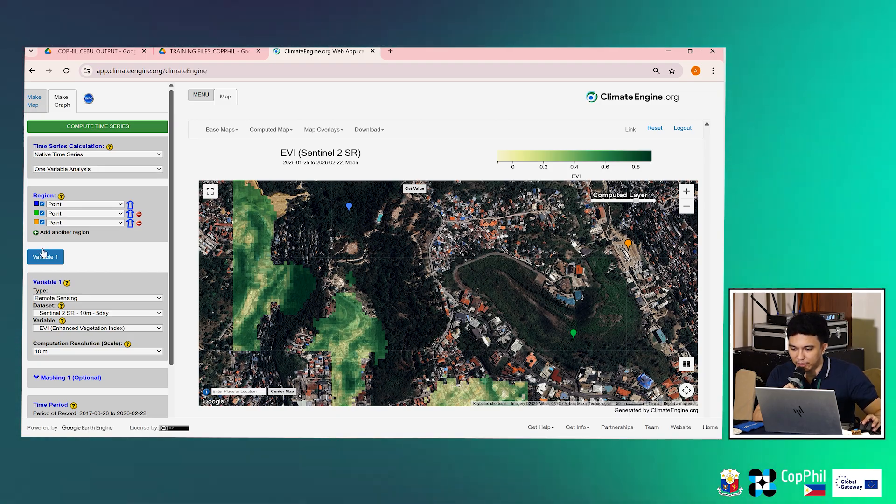
Step: Add a fourth point region and place its purple marker among the houses just southwest of the curved green hillside
left_click(37, 234)
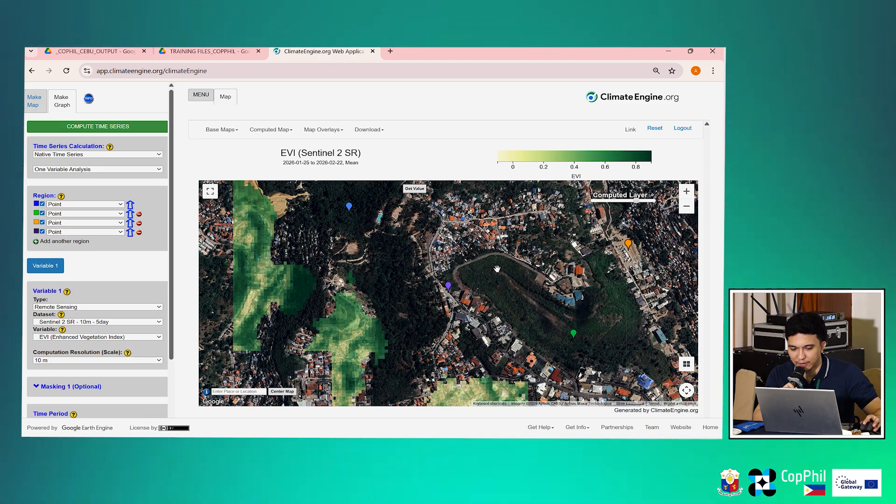
mouse_move(479, 270)
left_mouse_down()
mouse_move(431, 236)
mouse_move(480, 211)
left_mouse_up()
mouse_move(462, 258)
left_mouse_down()
mouse_move(455, 324)
mouse_move(464, 312)
left_mouse_up()
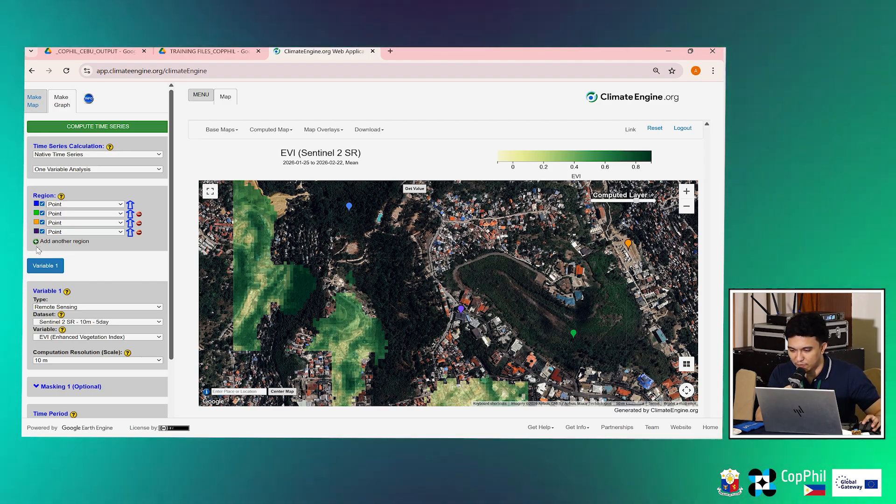
Step: Add a fifth point region and place its yellow marker in the forest strip west of the purple marker
left_click(38, 242)
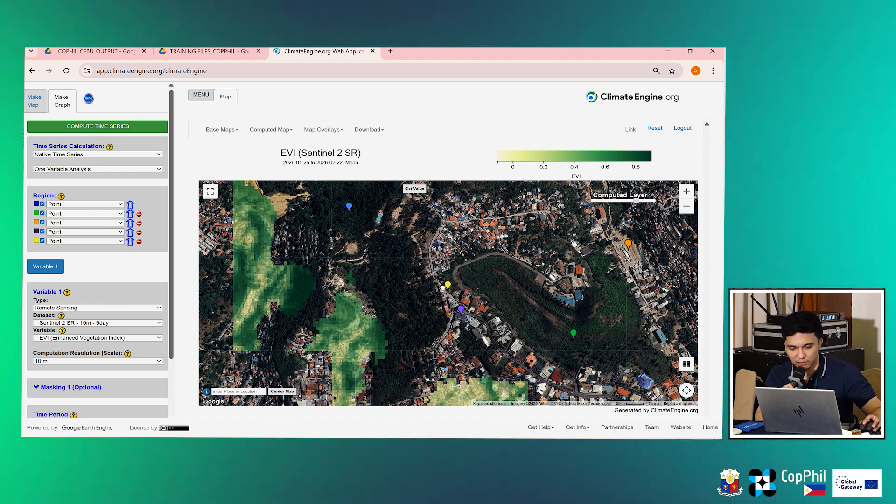
mouse_move(253, 388)
left_mouse_down()
mouse_move(359, 246)
mouse_move(372, 206)
mouse_move(462, 248)
mouse_move(586, 228)
left_mouse_up()
mouse_move(549, 253)
left_mouse_down()
mouse_move(367, 308)
mouse_move(368, 320)
mouse_move(407, 306)
left_mouse_up()
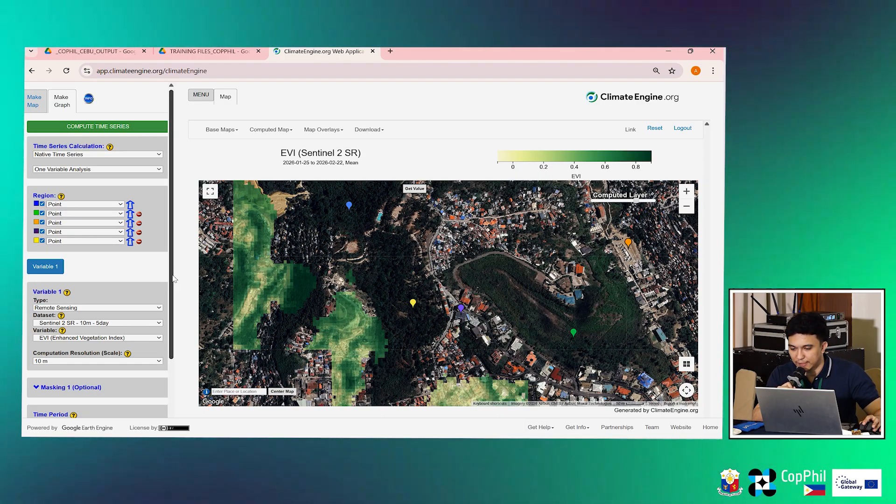
Step: Set the time period to Last Year and compute the Sentinel 2 EVI time series for the five points
left_click_drag(175, 280, 157, 296)
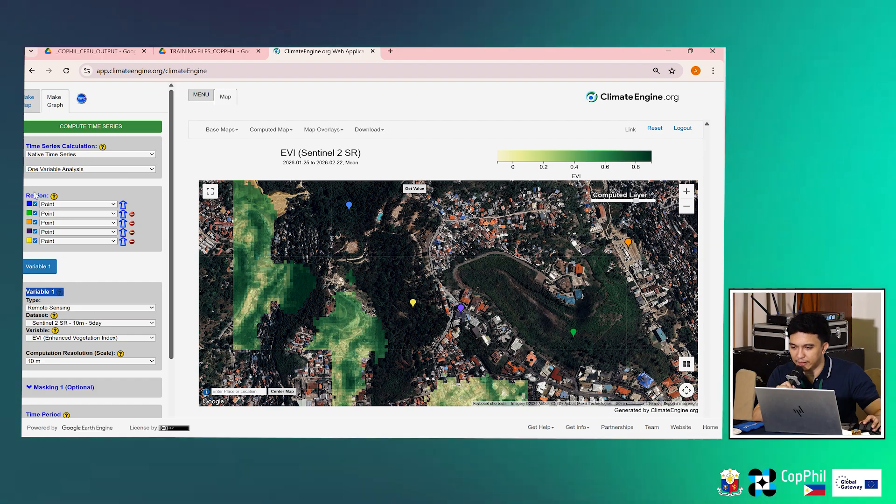
scroll(68, 357, "down", 1)
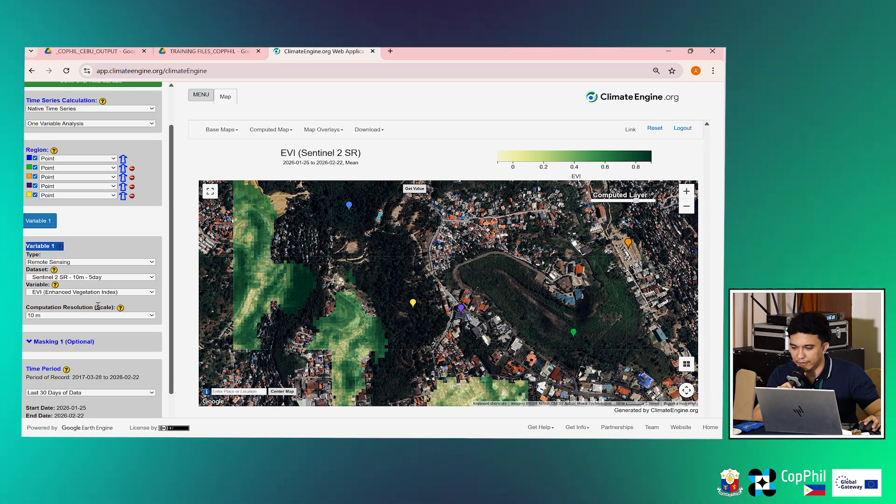
scroll(97, 306, "down", 1)
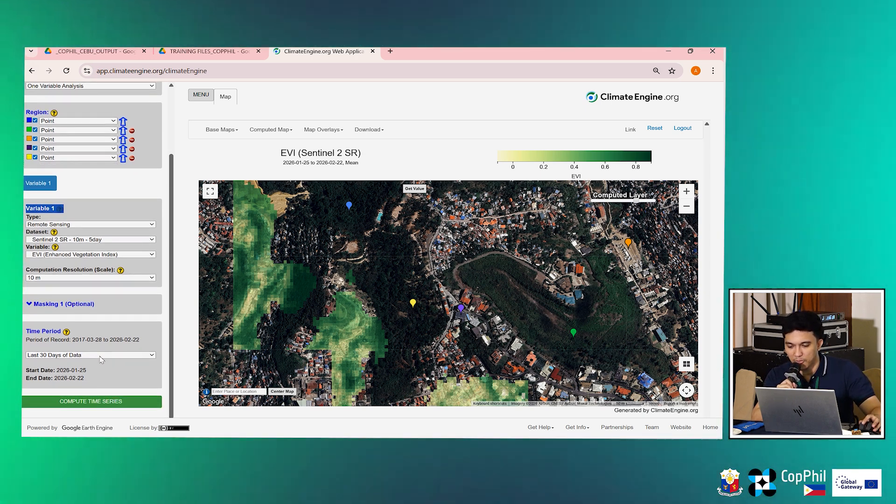
left_click(100, 356)
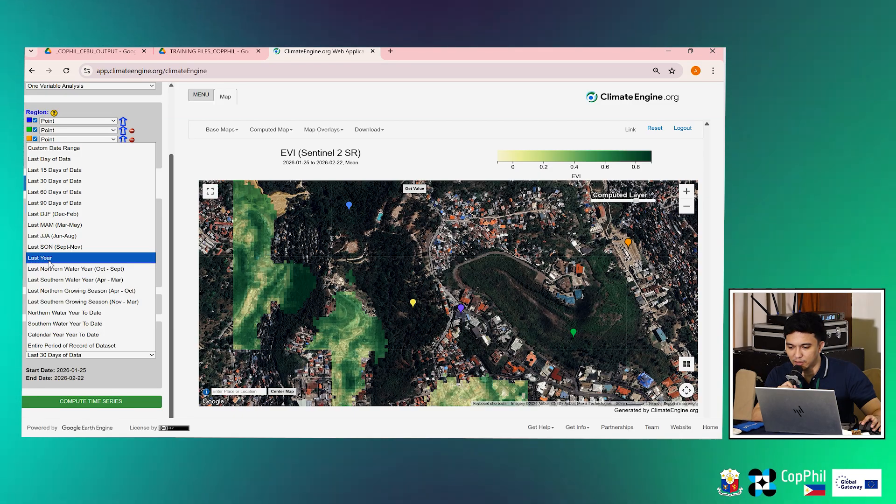
left_click(49, 261)
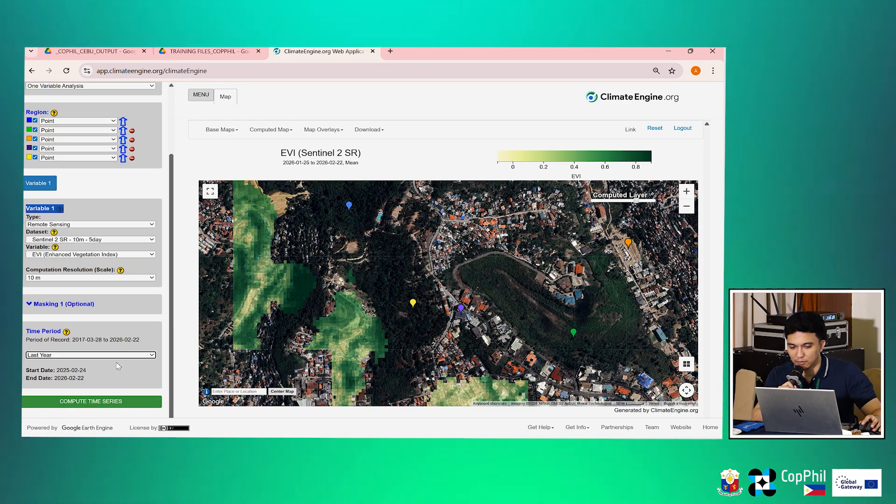
left_click(110, 402)
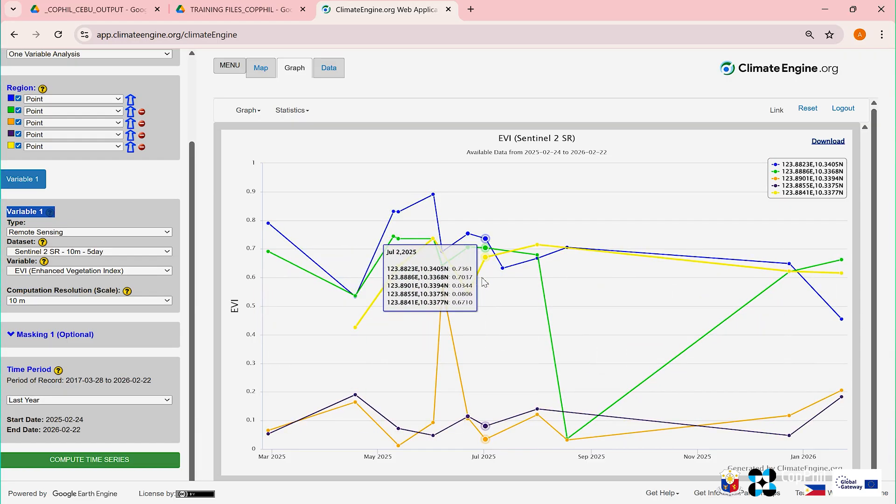
left_click(825, 142)
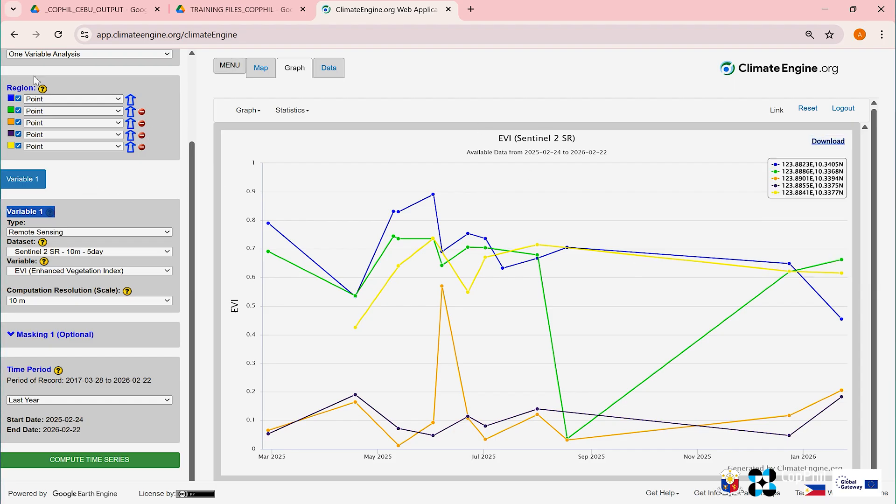
Step: Change Variable 1 to NDVI (Vegetation Index) and compute the time series for the same five points
left_click(442, 118)
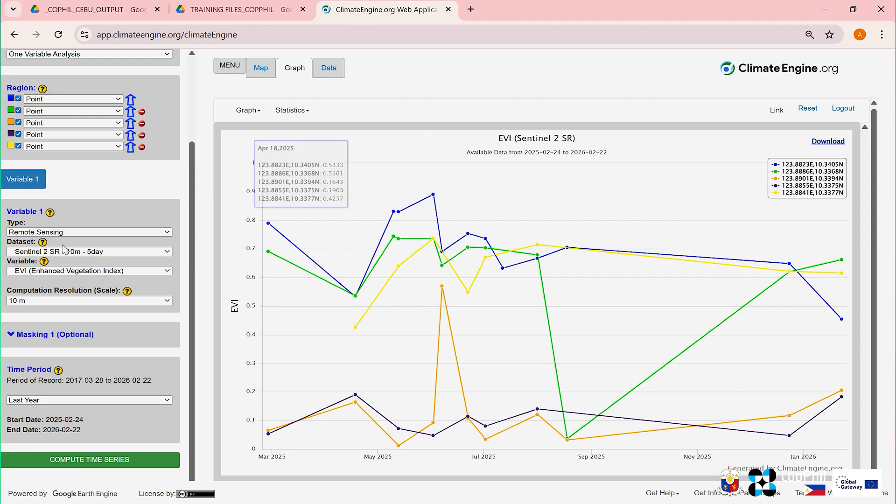
left_click(43, 272)
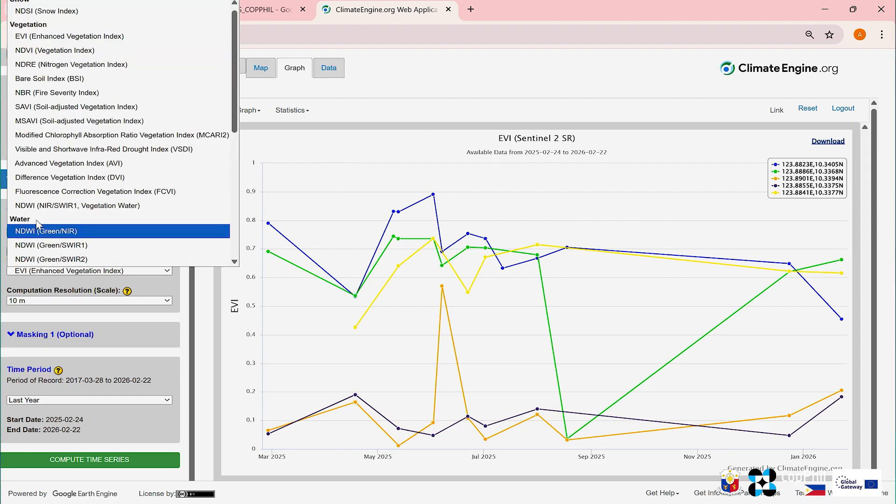
left_click(57, 50)
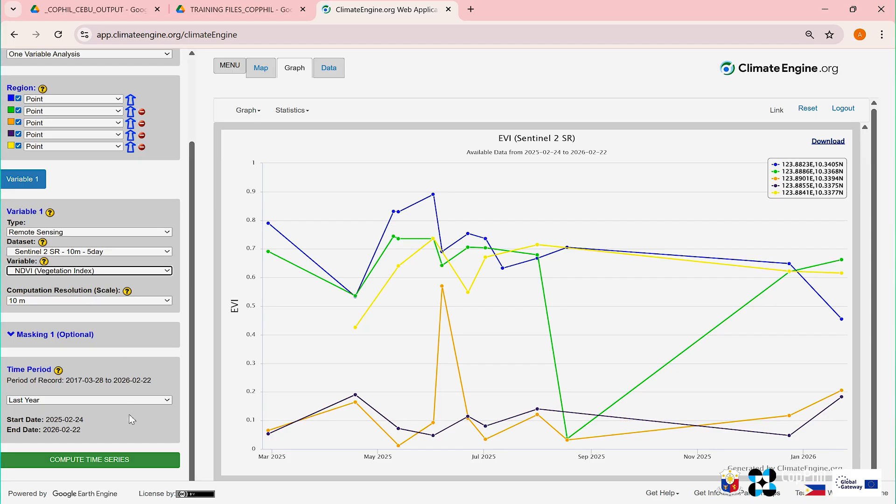
left_click(105, 473)
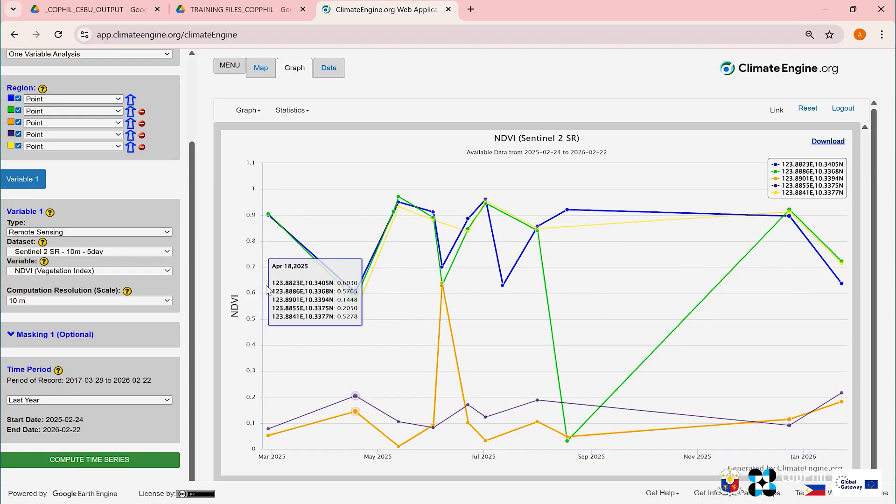
scroll(74, 233, "up", 1)
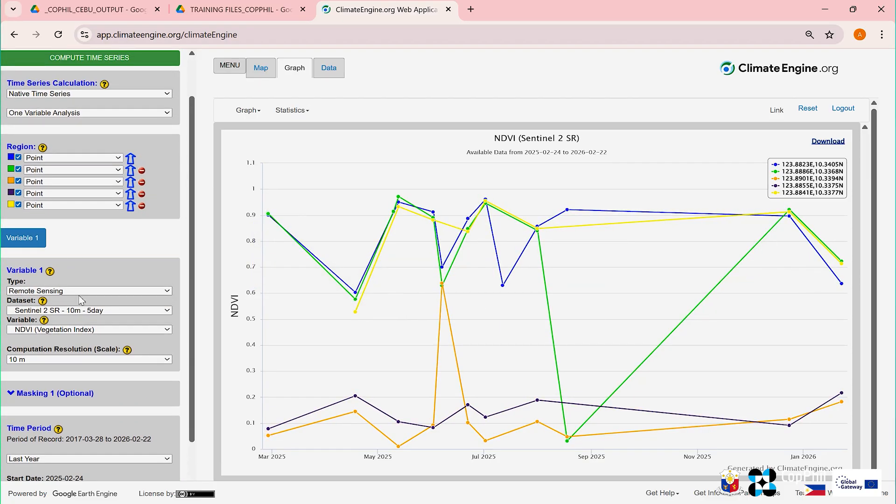
left_click(80, 310)
left_click(77, 315)
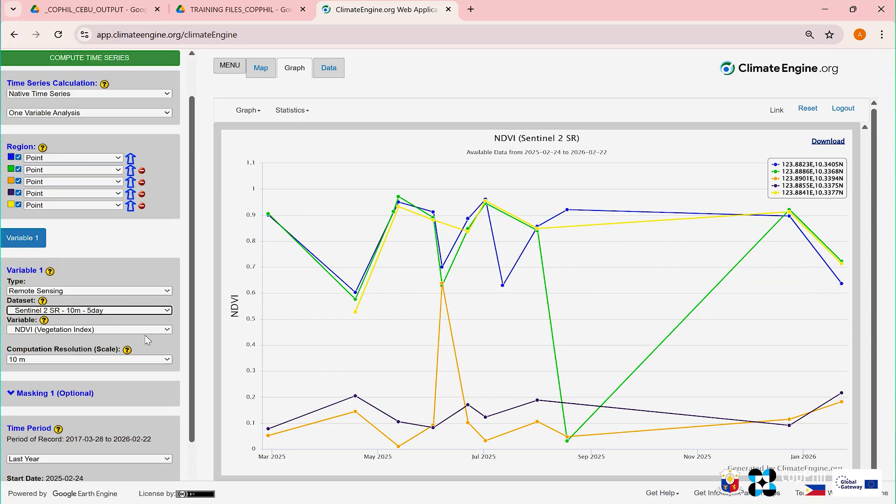
scroll(147, 340, "down", 2)
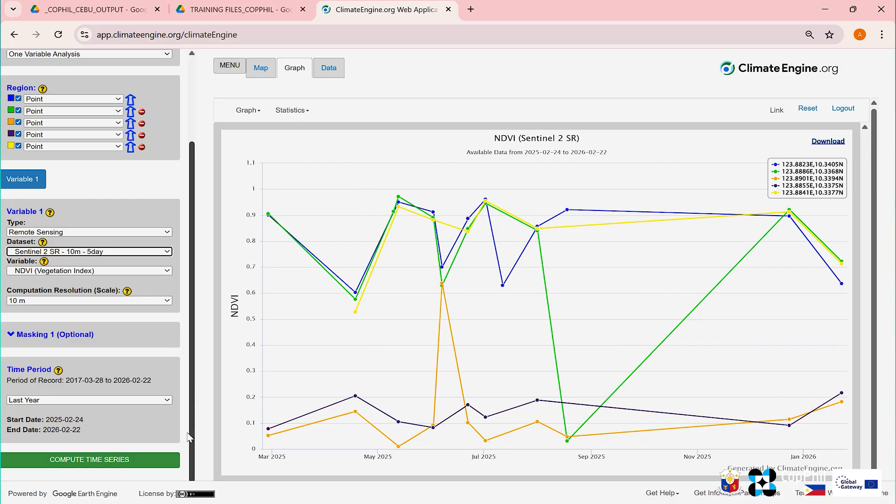
Step: Switch the native time series calculation to Two Variable Analysis
scroll(116, 224, "up", 3)
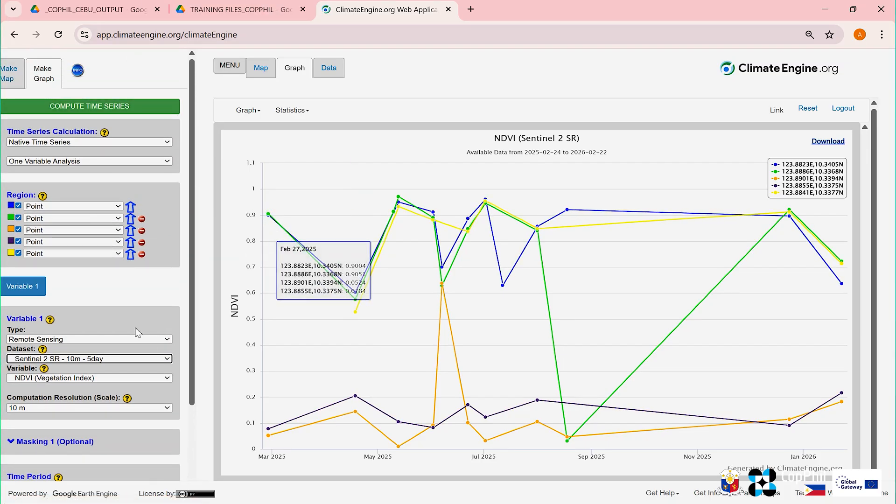
left_click(83, 162)
left_click(83, 162)
left_click(83, 163)
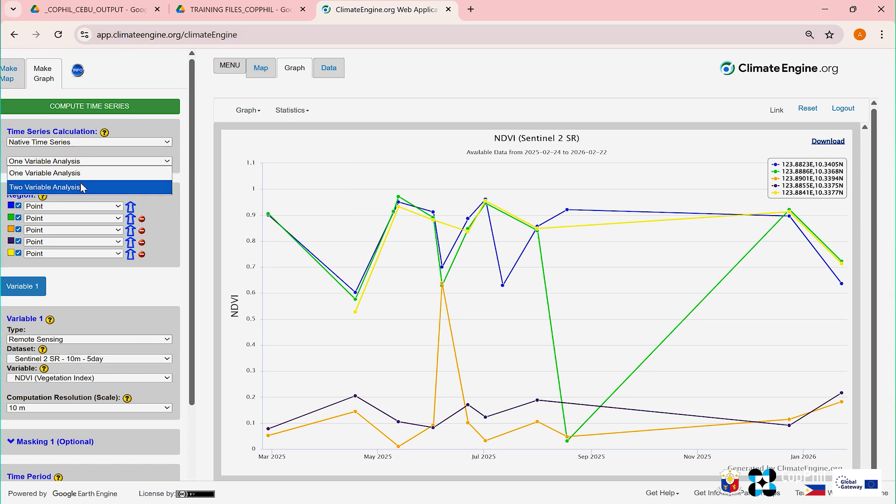
left_click(84, 183)
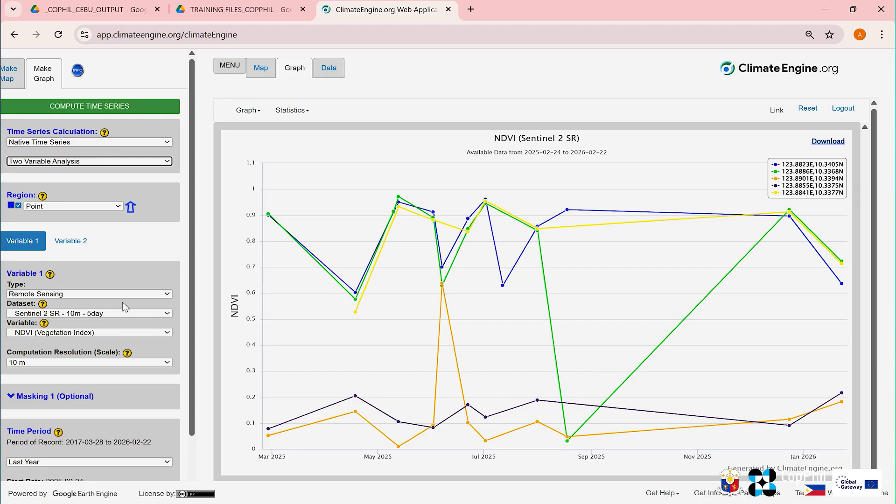
Step: Set Variable 1 to EVI (Enhanced Vegetation Index) from the Sentinel 2 SR dataset
left_click(70, 242)
left_click(29, 247)
left_click(65, 249)
left_click(19, 247)
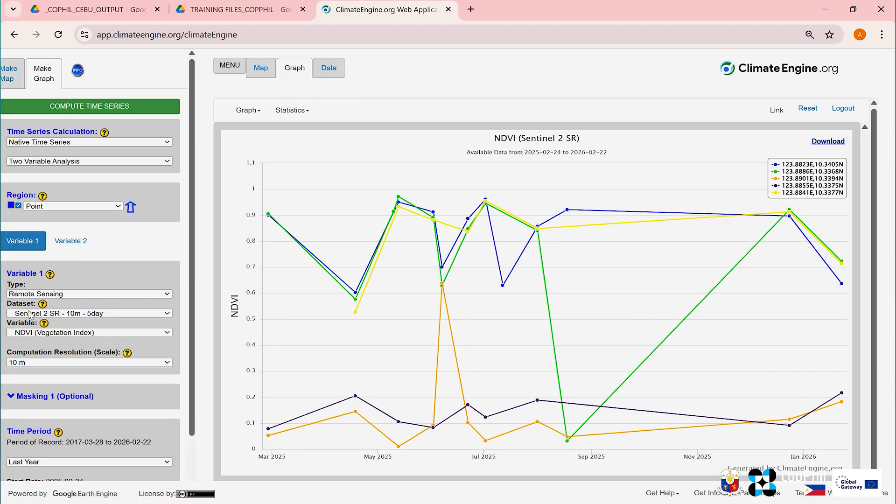
left_click(30, 332)
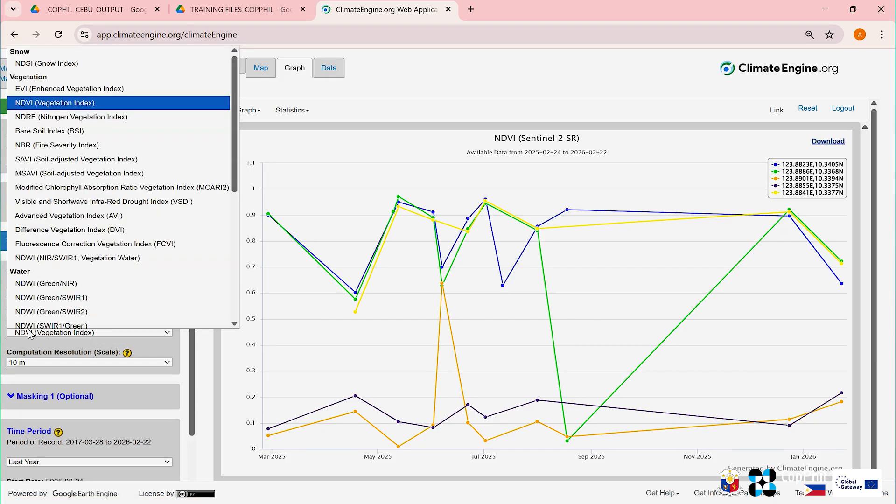
left_click(38, 88)
Step: Choose Standardized Precipitation Index (SPI) from the GridMET 4km daily climate dataset as Variable 2
left_click(71, 241)
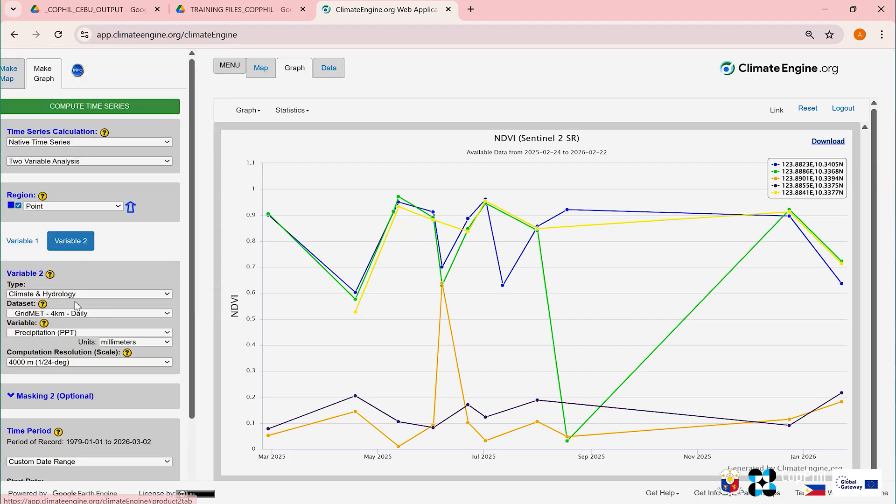
left_click(69, 333)
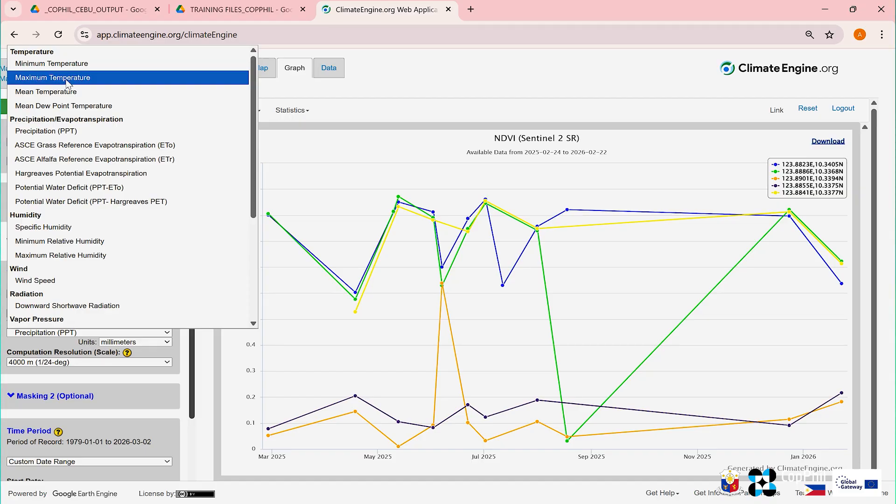
scroll(93, 210, "down", 3)
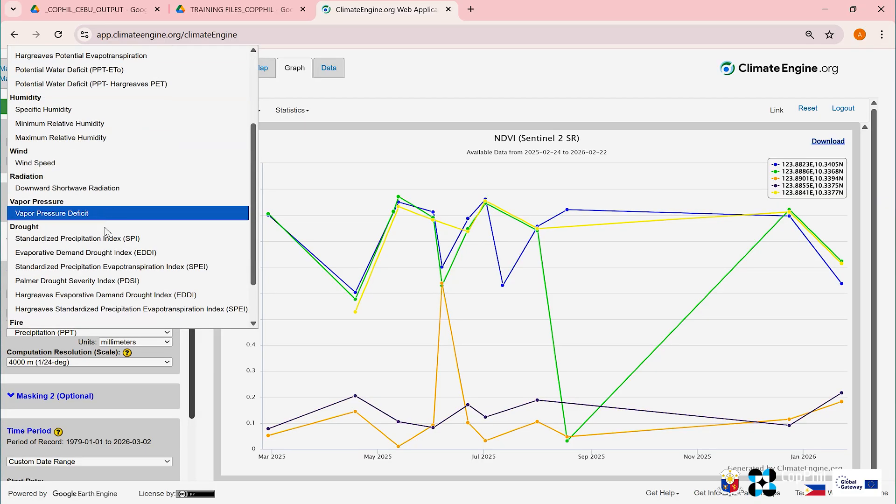
scroll(100, 239, "down", 1)
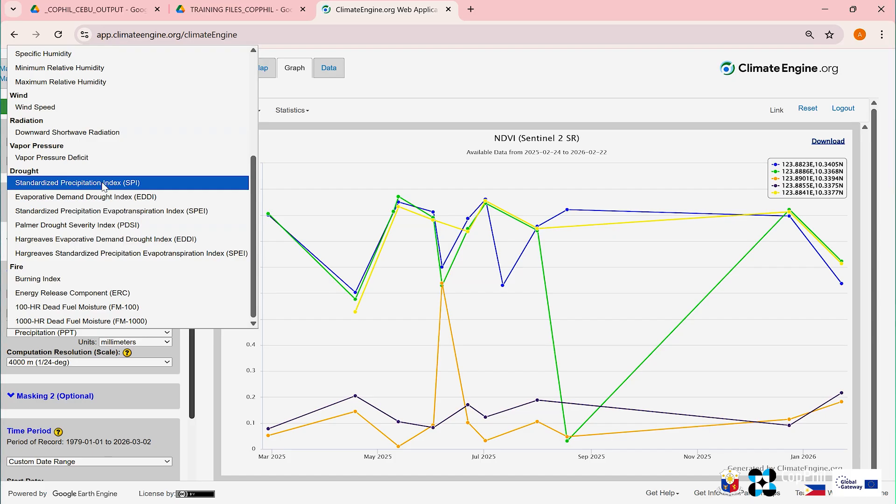
scroll(93, 159, "up", 3)
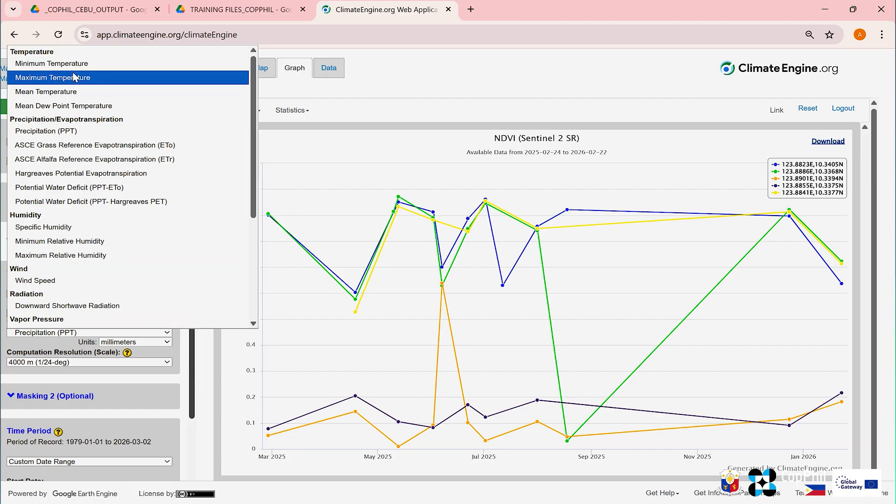
scroll(92, 281, "down", 3)
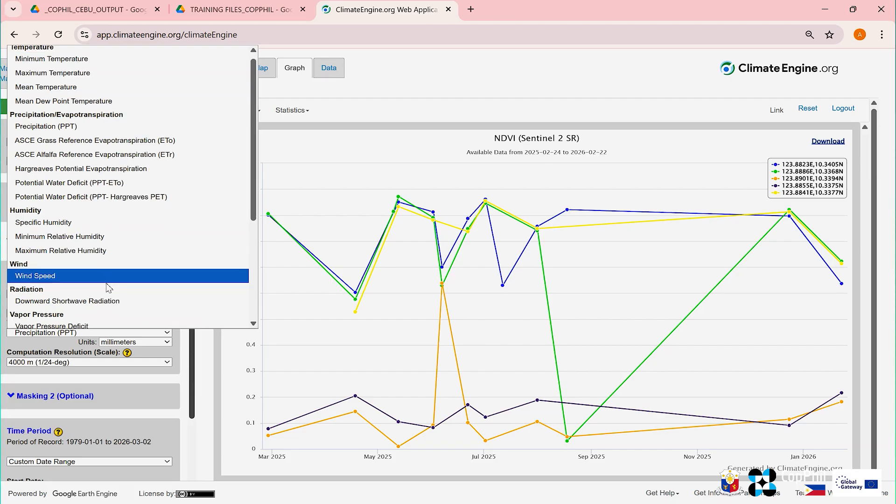
left_click(108, 239)
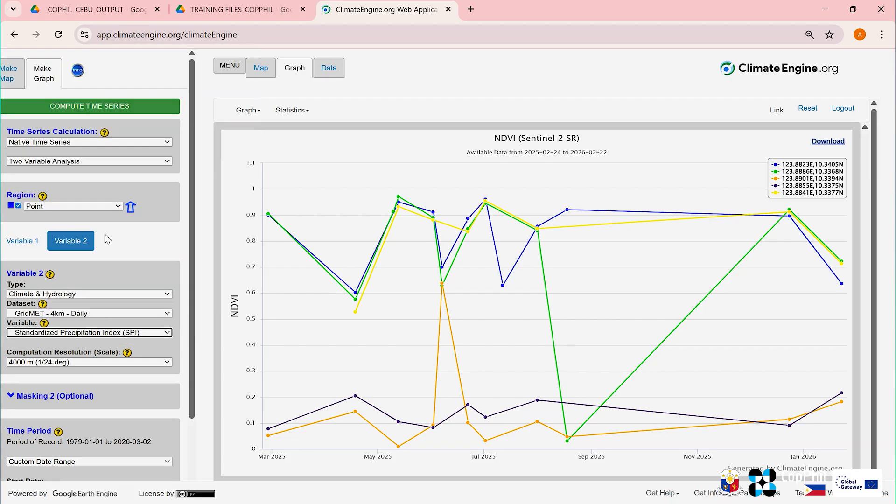
Step: Try to compute the two-variable time series of EVI and SPI for the point
scroll(89, 280, "down", 2)
left_click(94, 457)
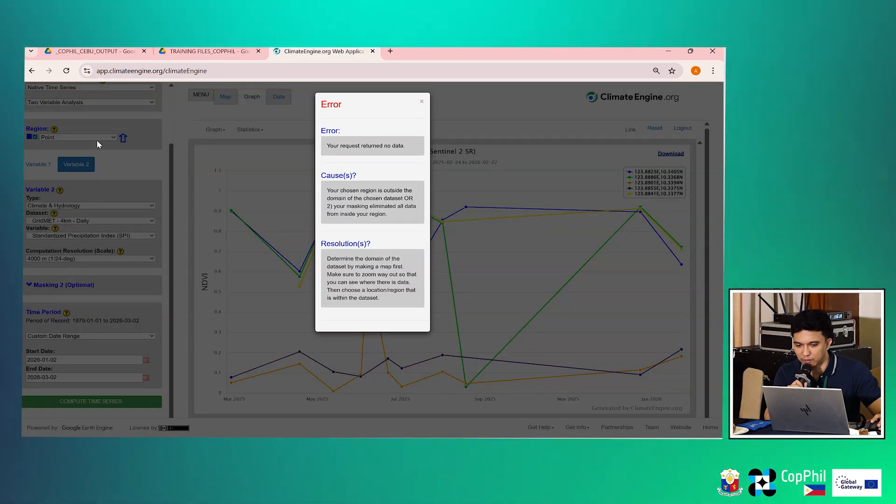
left_click(422, 101)
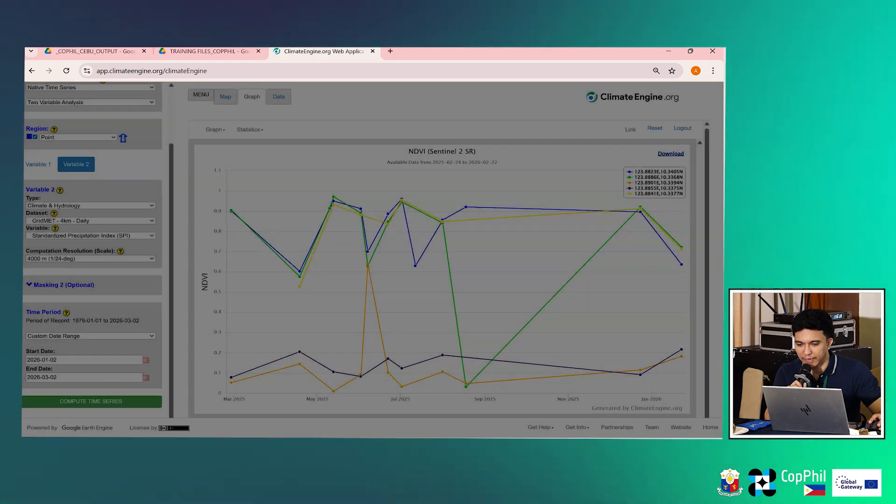
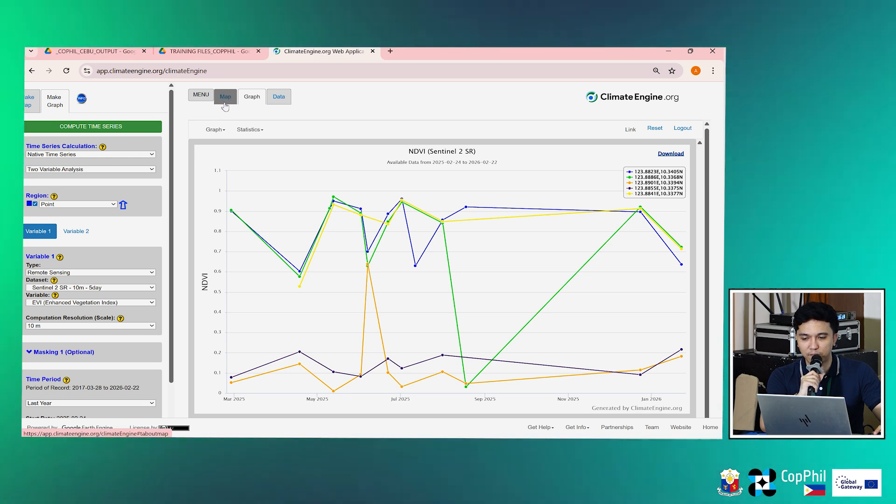
Step: Compare the NDVI graph with the EVI map, return to the map, and examine the region types offered for the time series
left_click(225, 104)
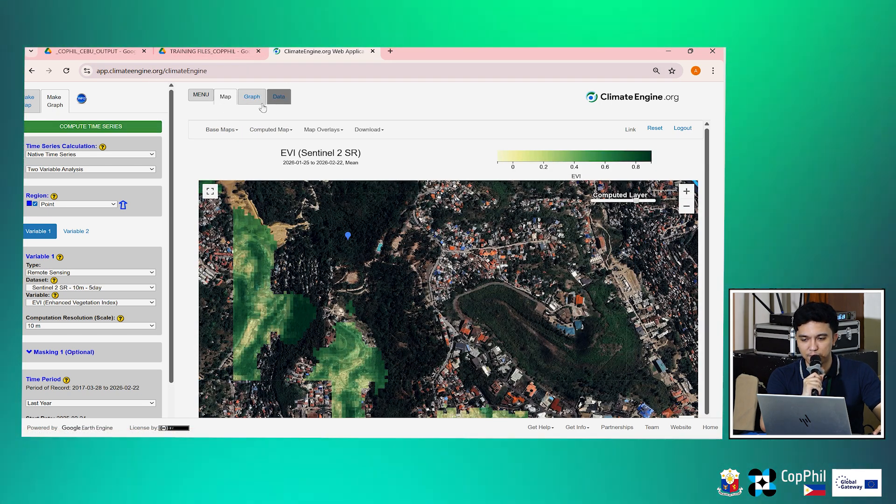
left_click(257, 104)
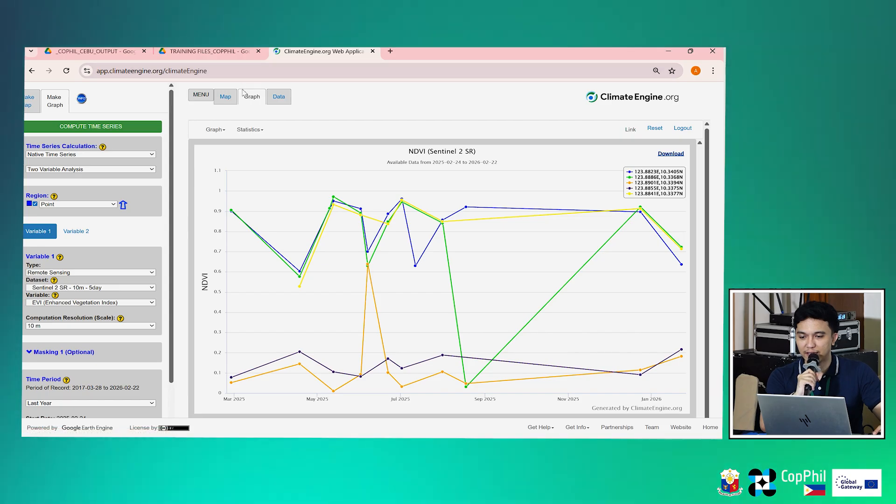
left_click(227, 102)
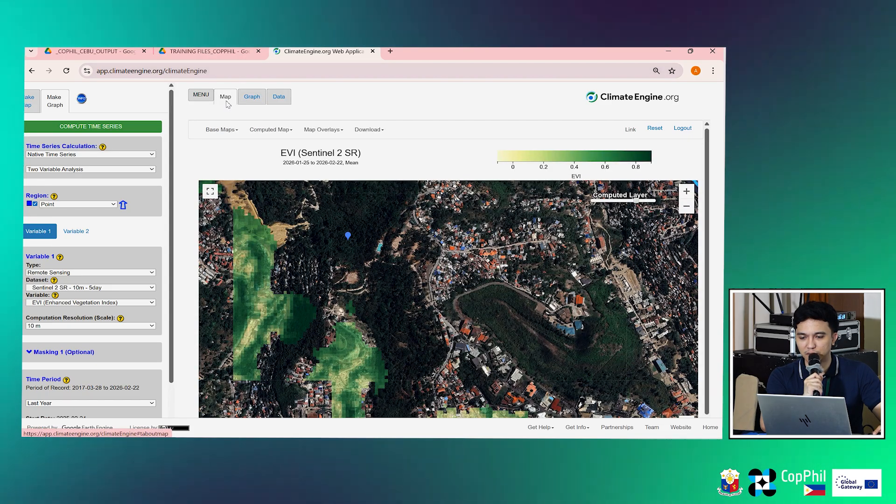
left_click(252, 97)
left_click(225, 98)
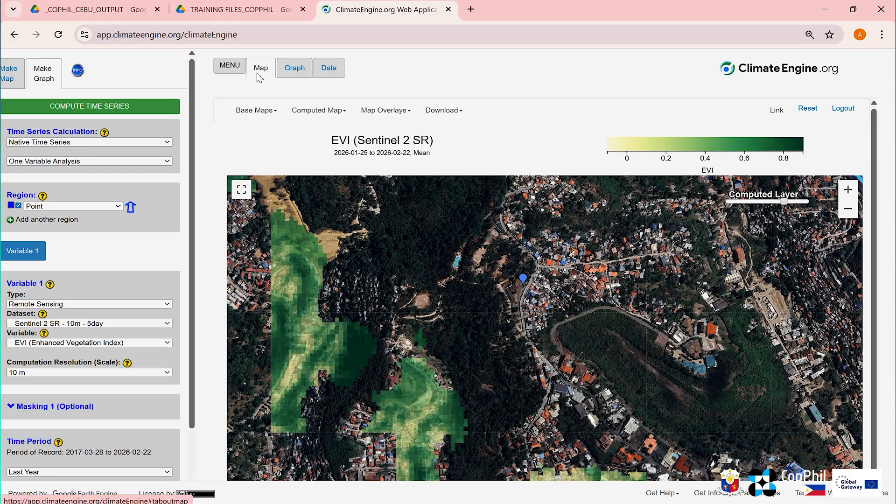
left_click(118, 207)
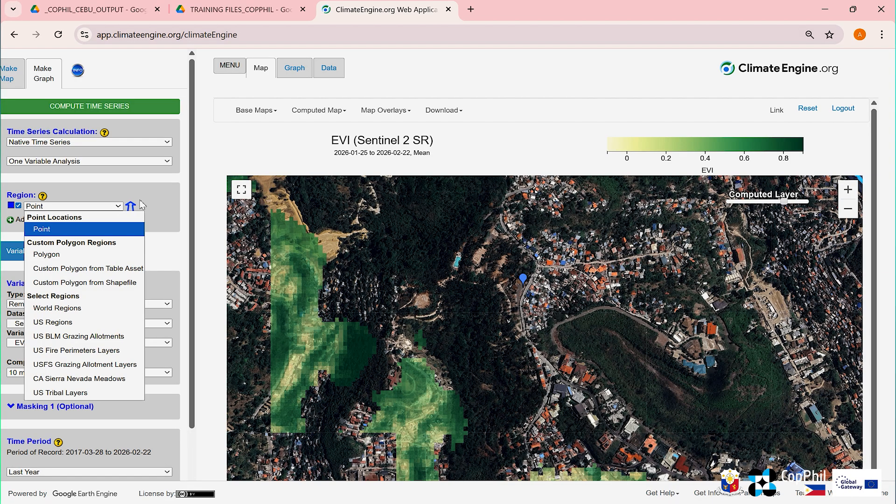
left_click(118, 206)
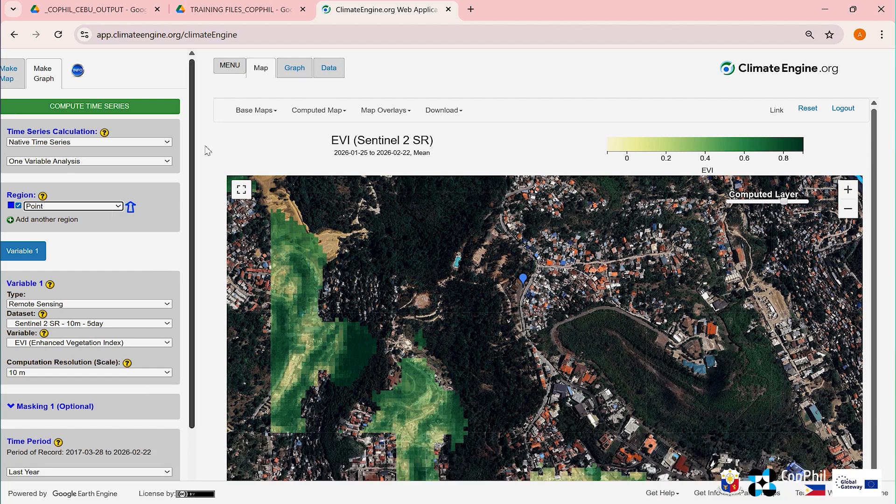
Step: Review the NDVI graph, return to the map, and set the map variable to NDVI (Vegetation Index) for Sentinel 2 SR
left_click(295, 69)
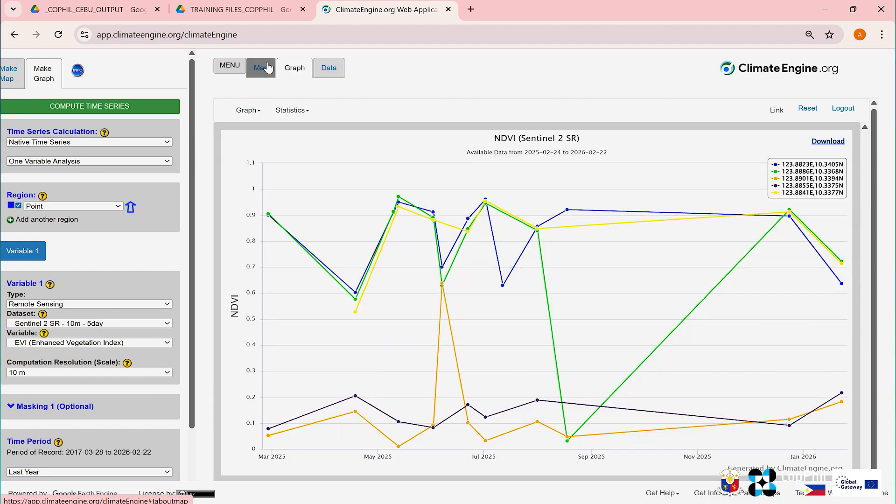
left_click(252, 66)
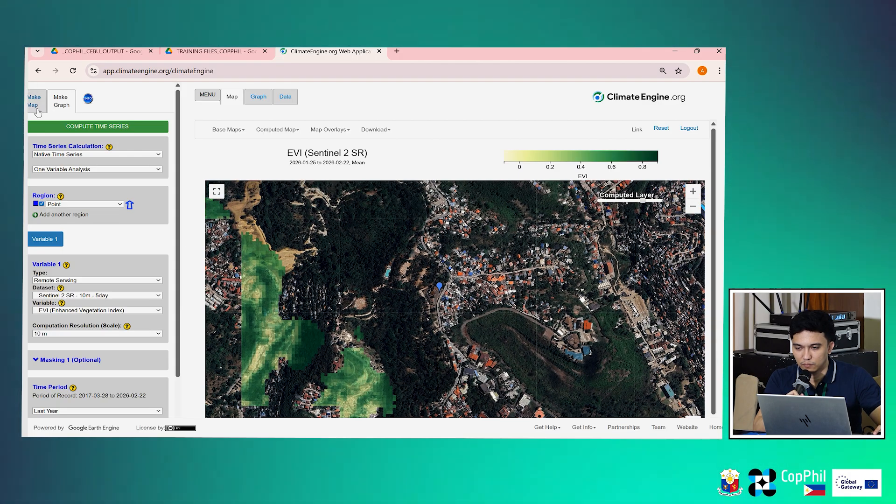
left_click(38, 110)
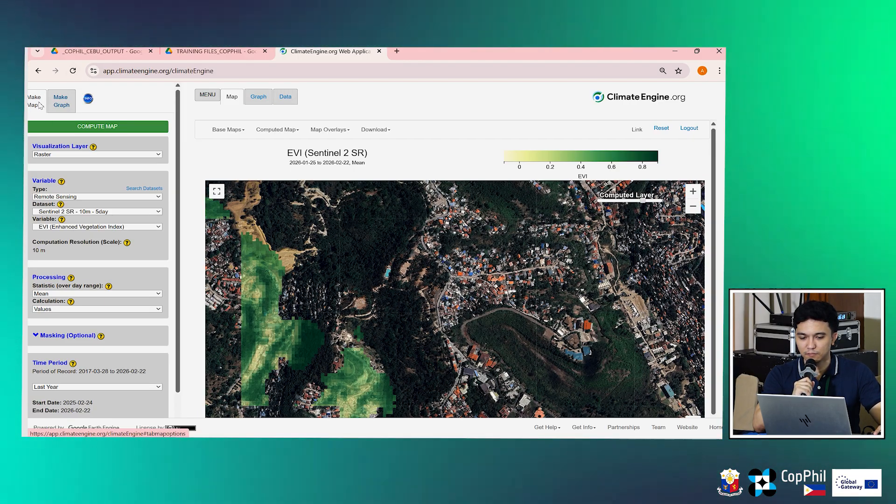
left_click(66, 106)
left_click(30, 110)
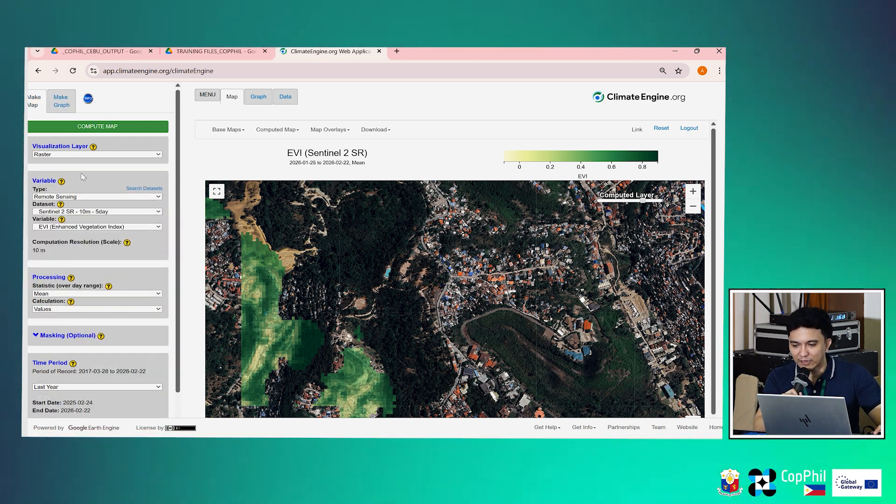
left_click(61, 228)
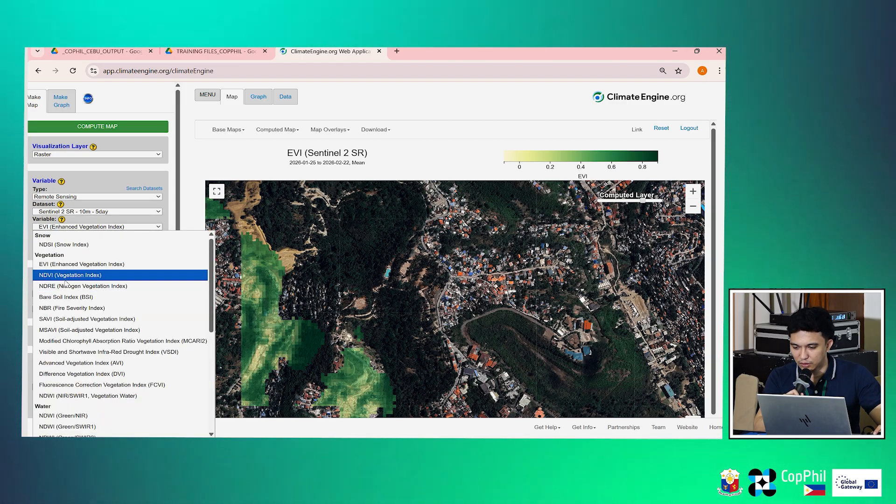
left_click(65, 277)
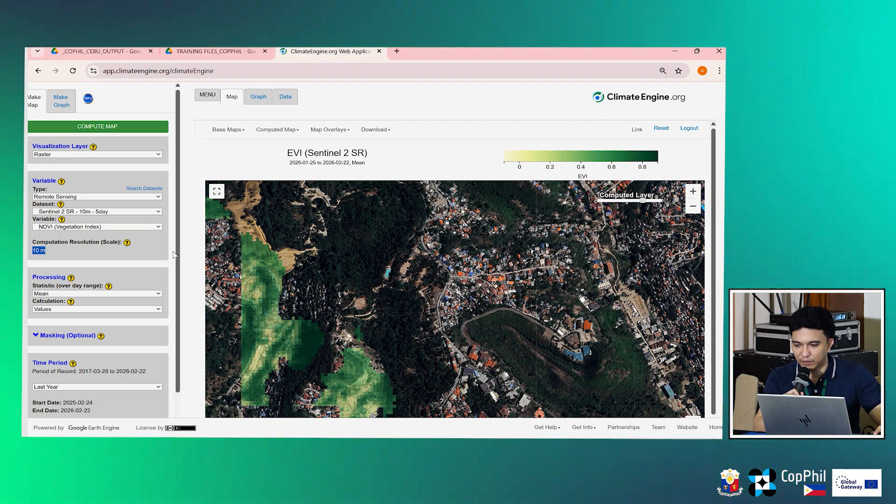
Step: Change the time series region from Point to Polygon and draw a small rectangle over the dense forest northwest of the settlement
left_click(60, 106)
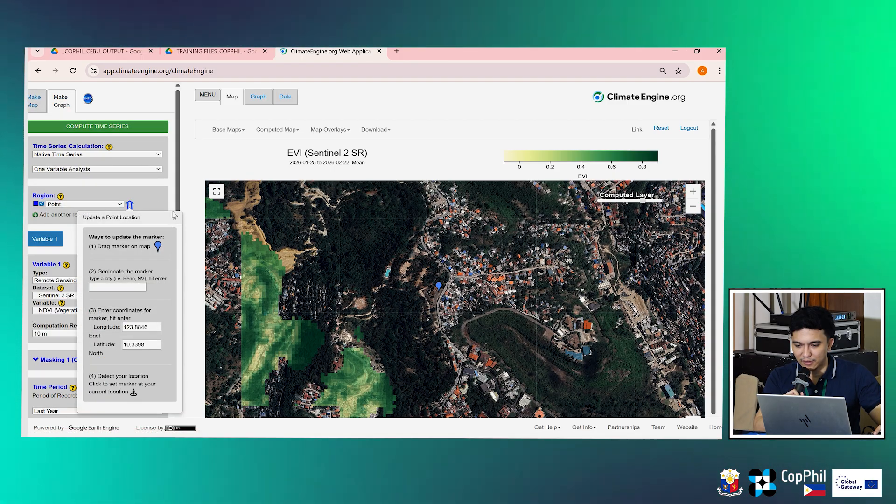
left_click(175, 217)
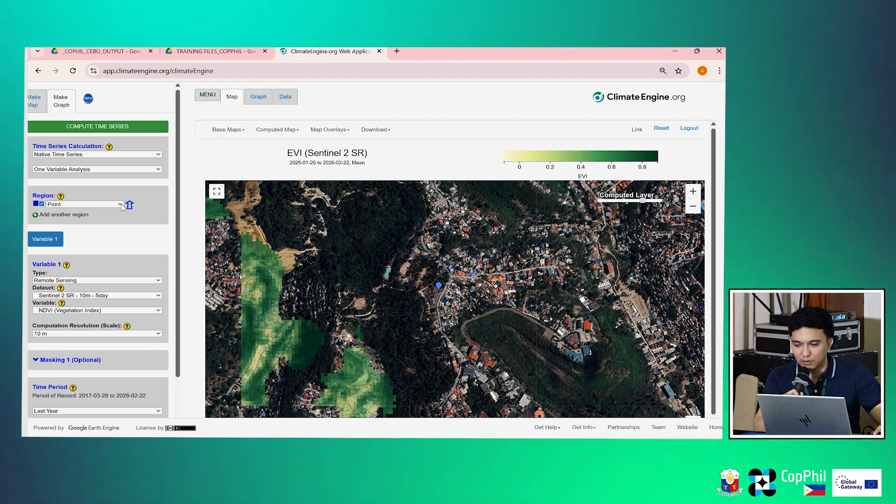
left_click(121, 205)
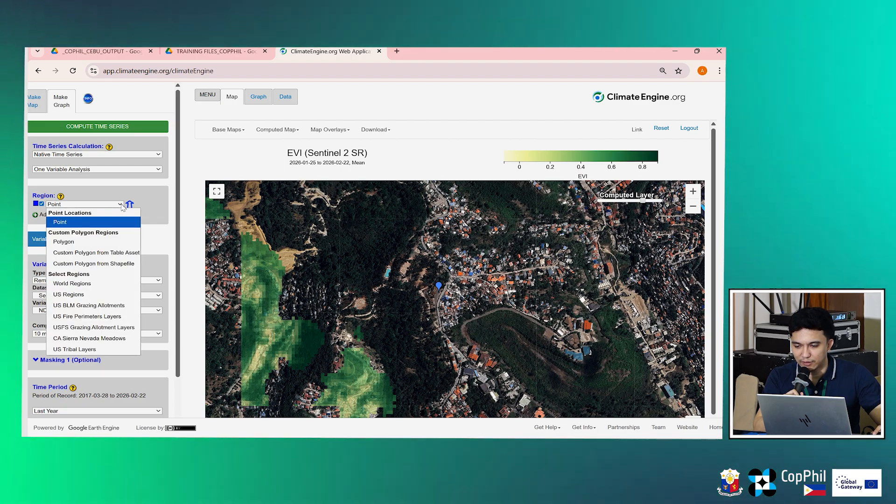
left_click(95, 244)
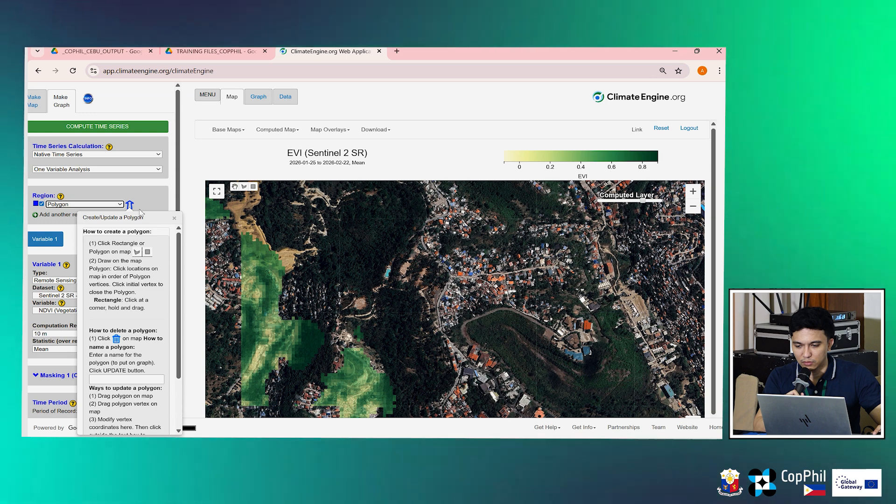
left_click(175, 218)
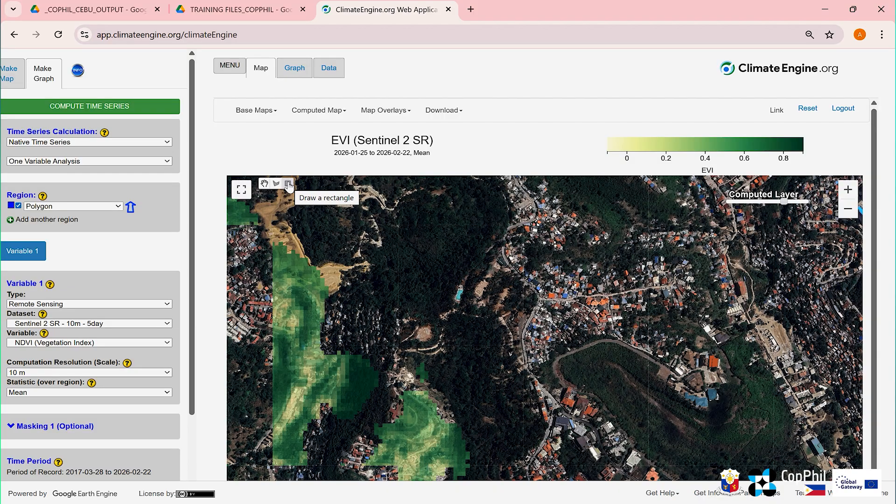
left_click(288, 184)
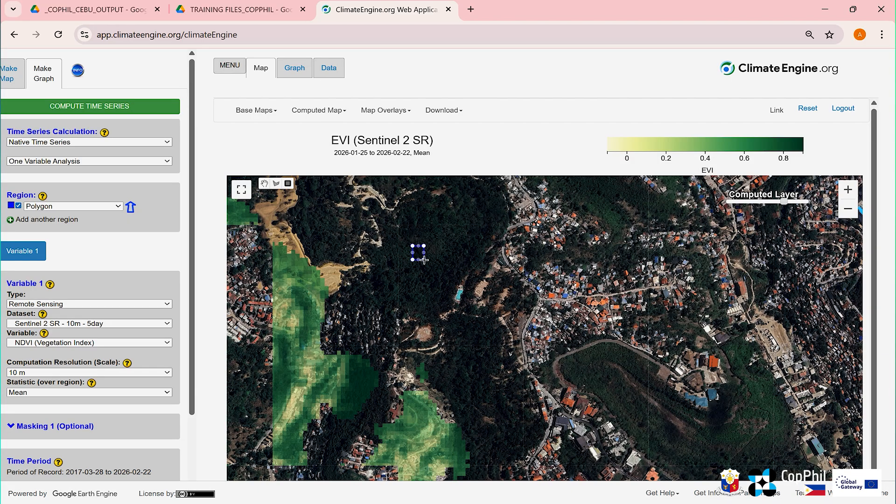
left_click_drag(424, 260, 425, 261)
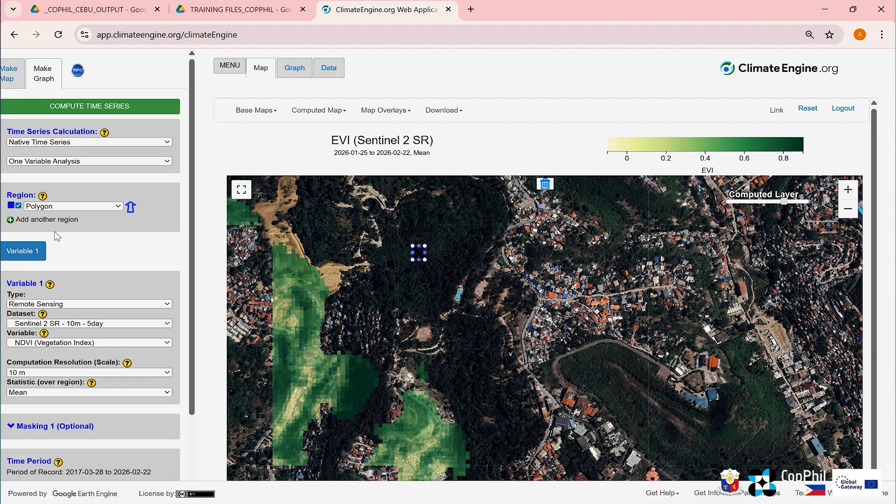
Step: Add a second Polygon region and draw a small rectangle on the vegetated ground inside the looping road
left_click(10, 220)
left_click(118, 219)
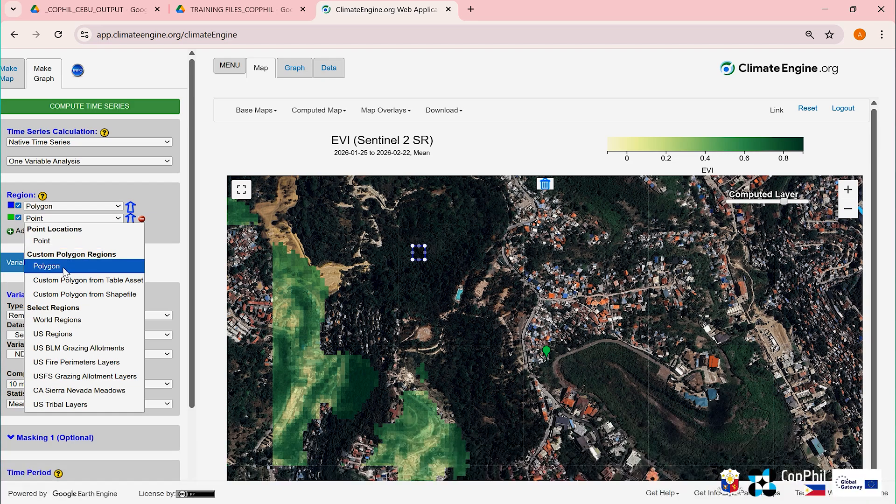
left_click(46, 240)
left_click(46, 270)
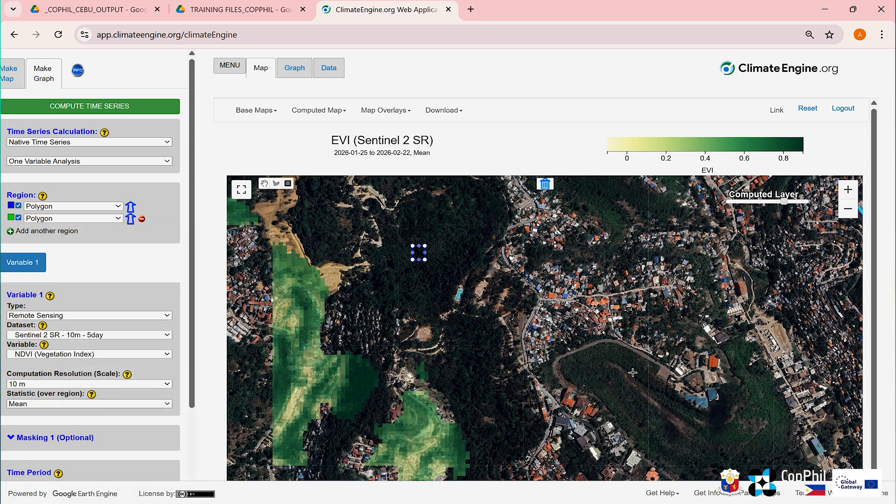
left_click_drag(599, 377, 602, 381)
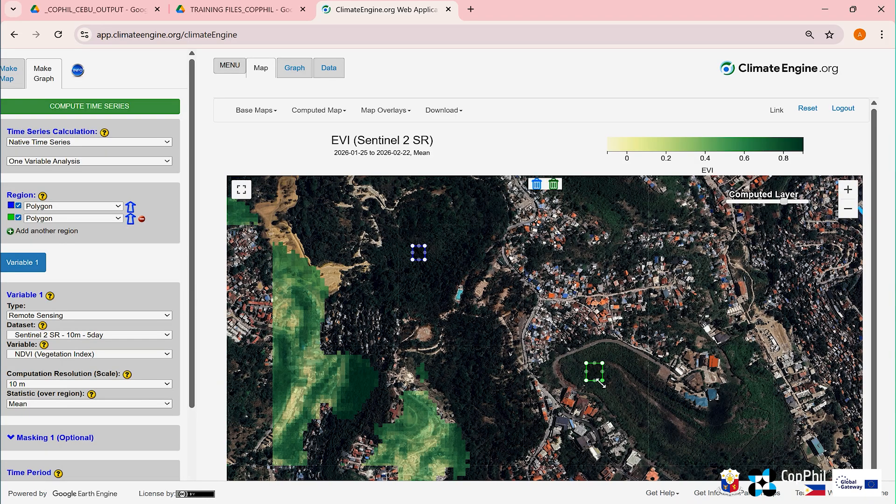
Step: Add a third Polygon region and draw a small rectangle near the map's northern edge, north of the looping road
left_click(11, 232)
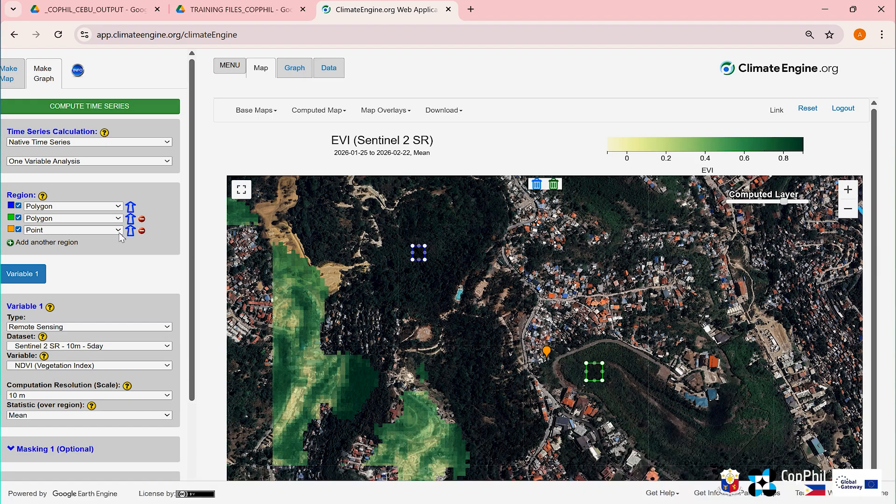
left_click(119, 231)
left_click(57, 279)
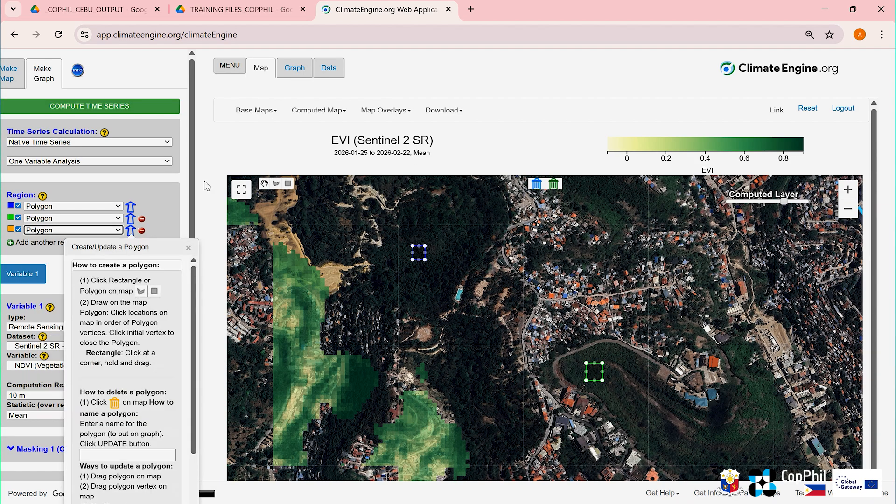
left_click(289, 184)
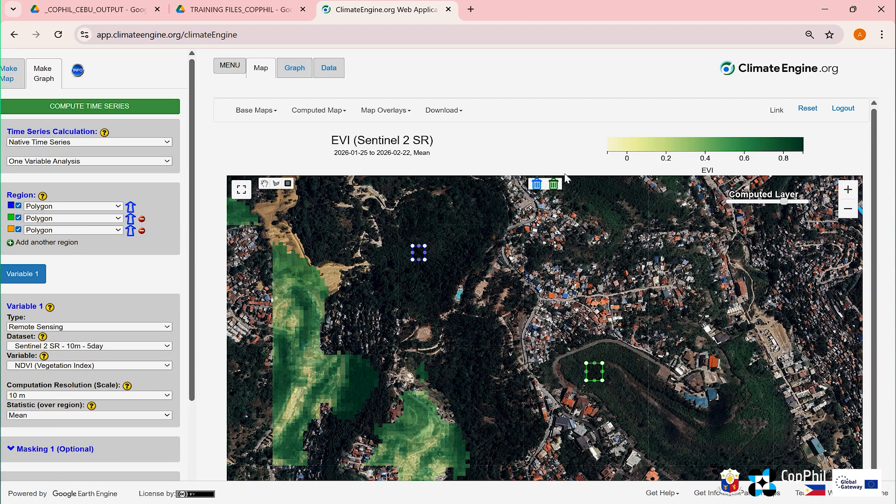
left_click_drag(590, 209, 616, 224)
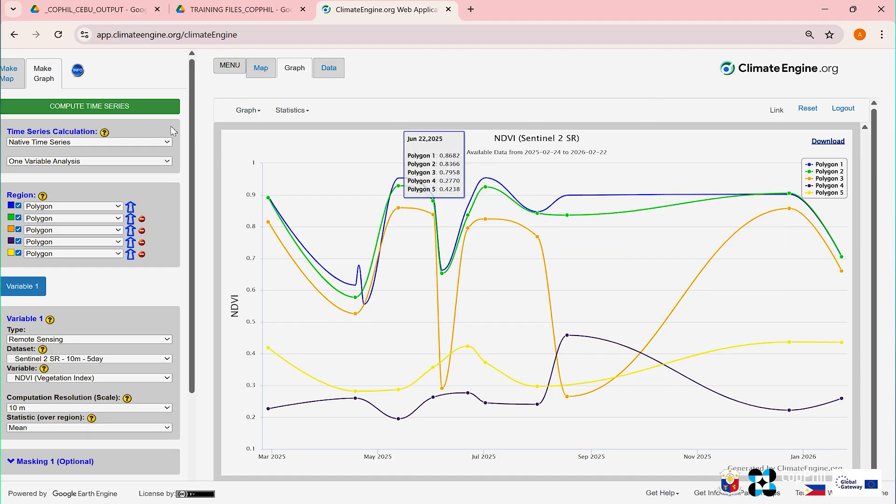
Step: Try the Line Plot style on the five-polygon NDVI graph, and switch it back to Spline Plot
left_click(251, 114)
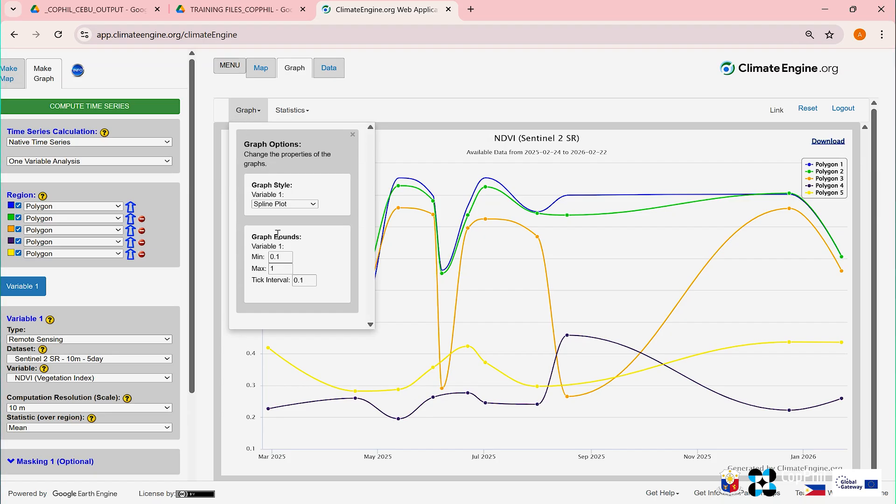
left_click(280, 205)
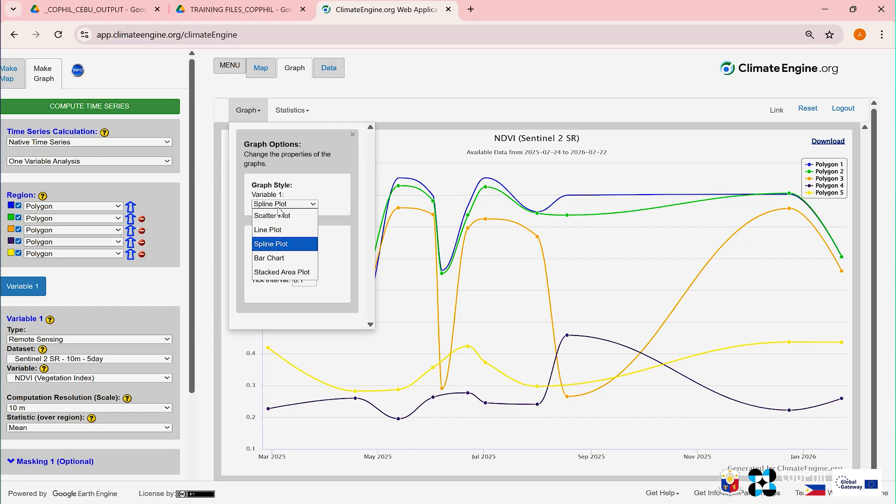
left_click(279, 231)
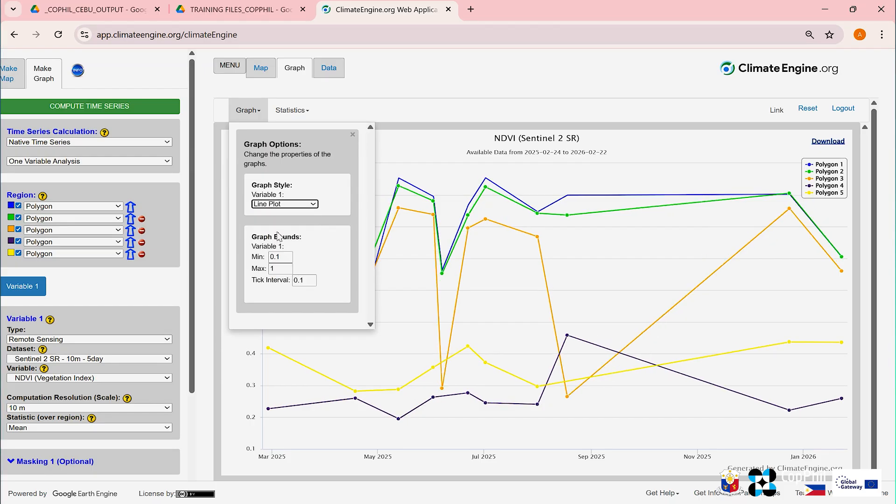
left_click(278, 204)
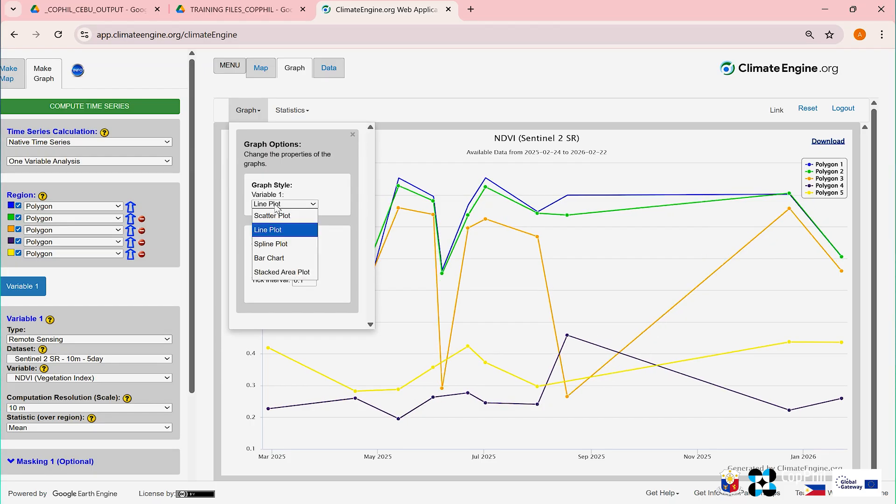
left_click(275, 245)
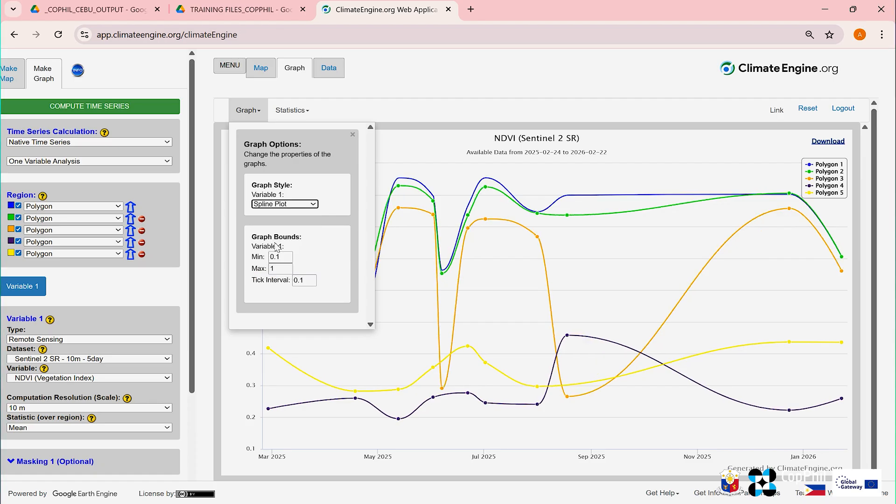
Step: Try the Bar Chart and Scatter Plot styles on the NDVI graph
left_click(284, 205)
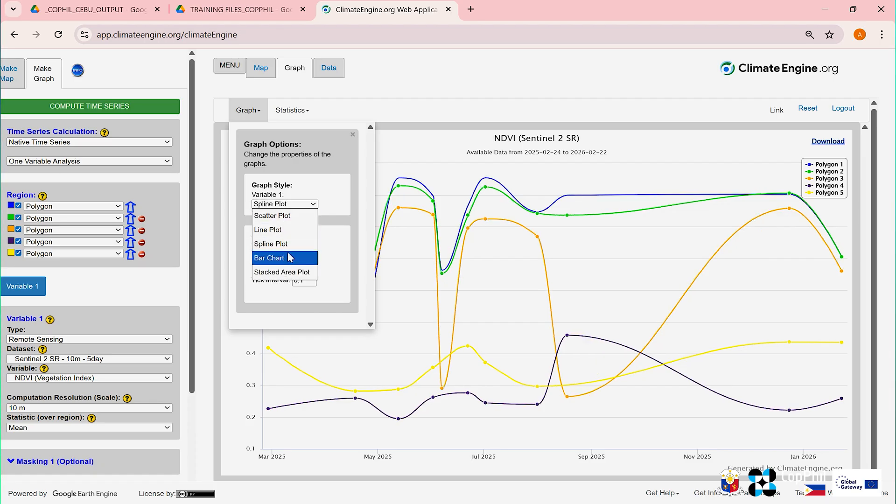
left_click(282, 257)
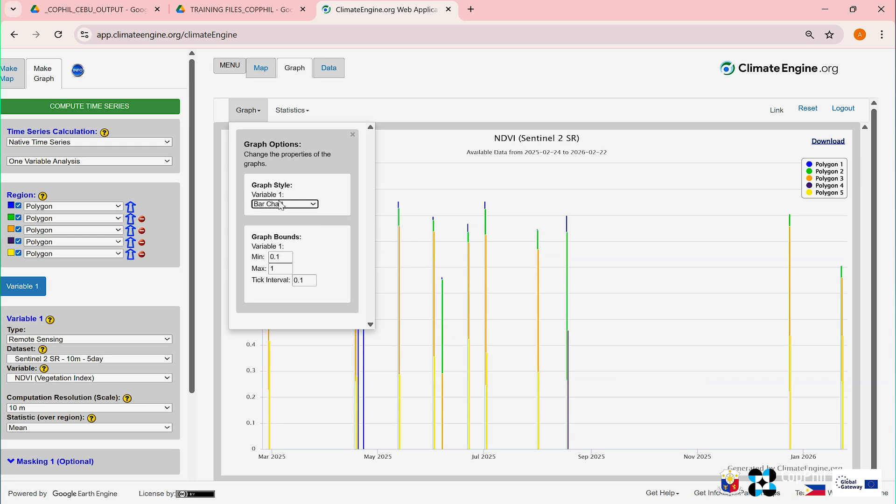
left_click(279, 205)
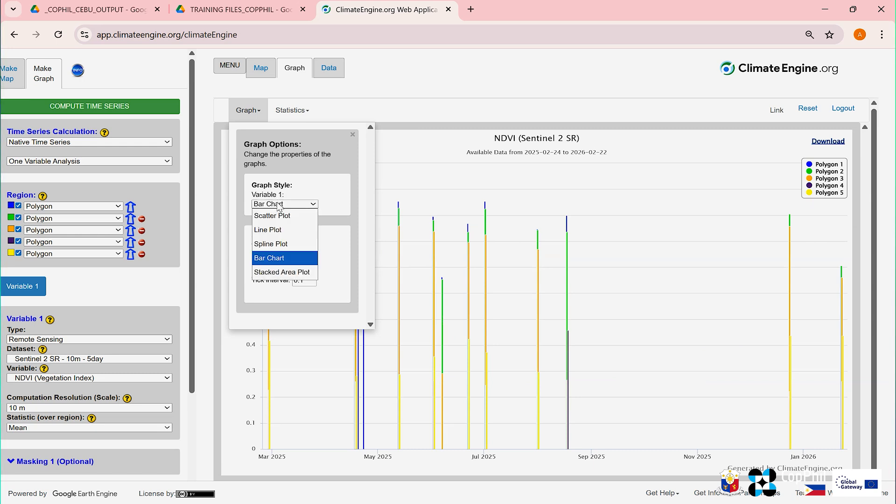
left_click(280, 214)
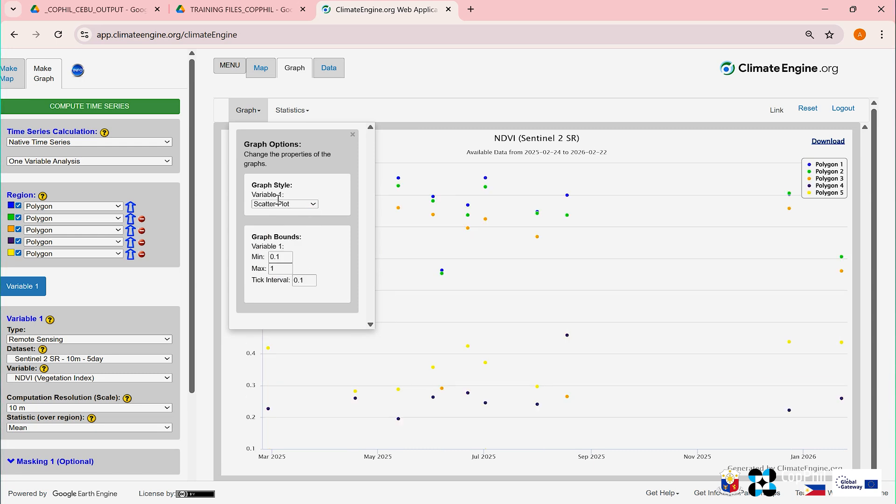
Step: Try Line Plot again, restore the Spline Plot style, and close the graph options
left_click(274, 205)
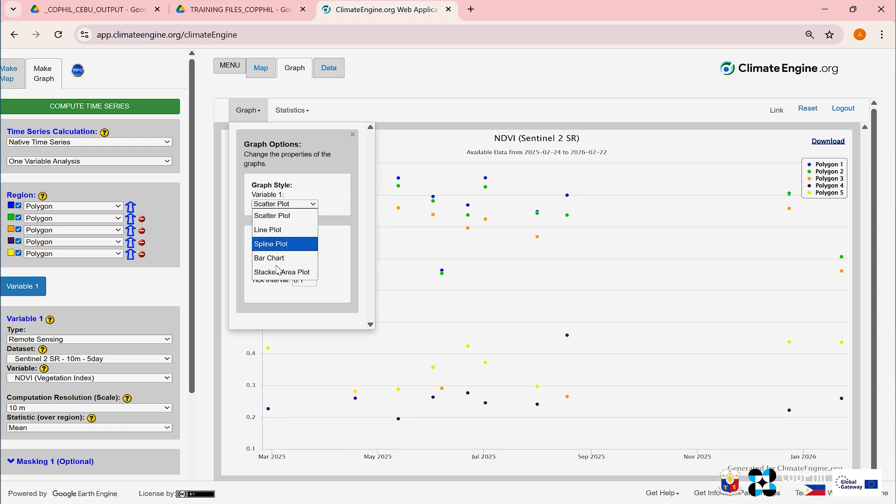
left_click(270, 226)
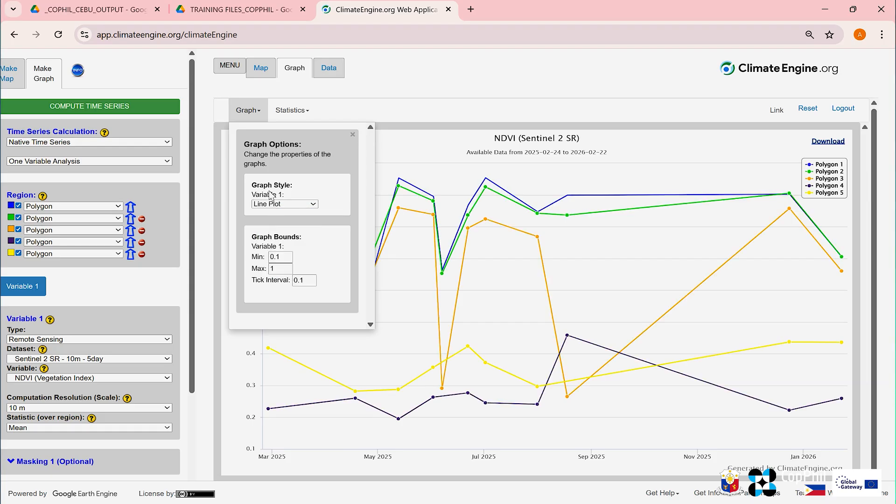
left_click(271, 206)
left_click(275, 238)
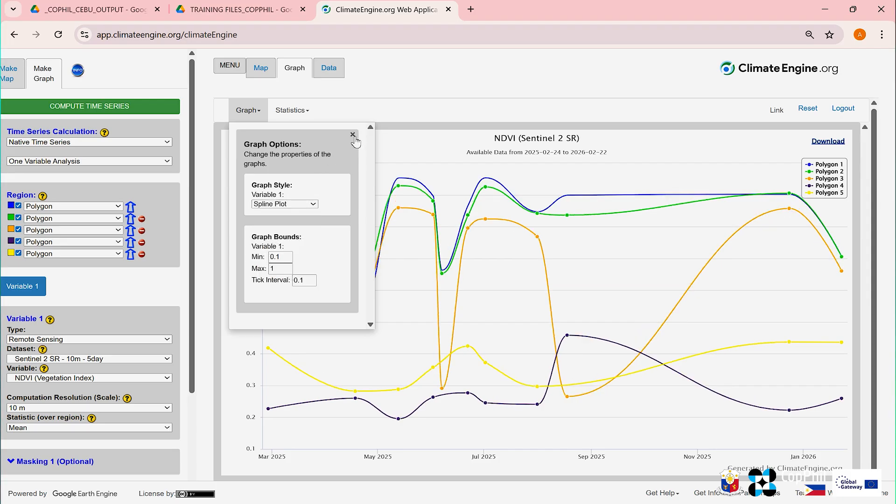
left_click(353, 135)
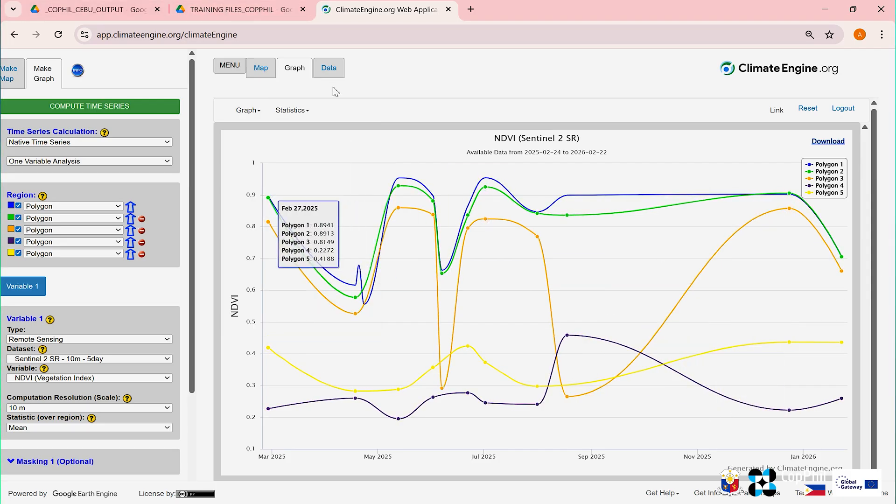
Step: Open the tabulated NDVI time series data computed for the polygons
left_click(286, 109)
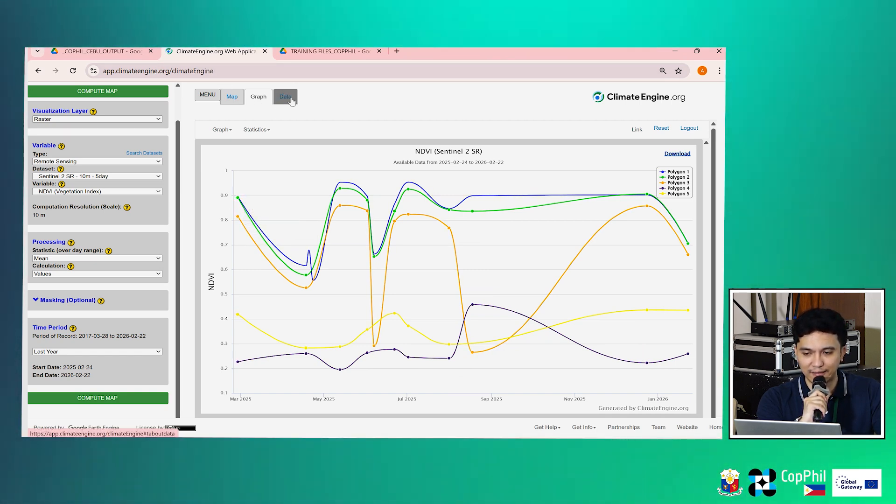
left_click(286, 97)
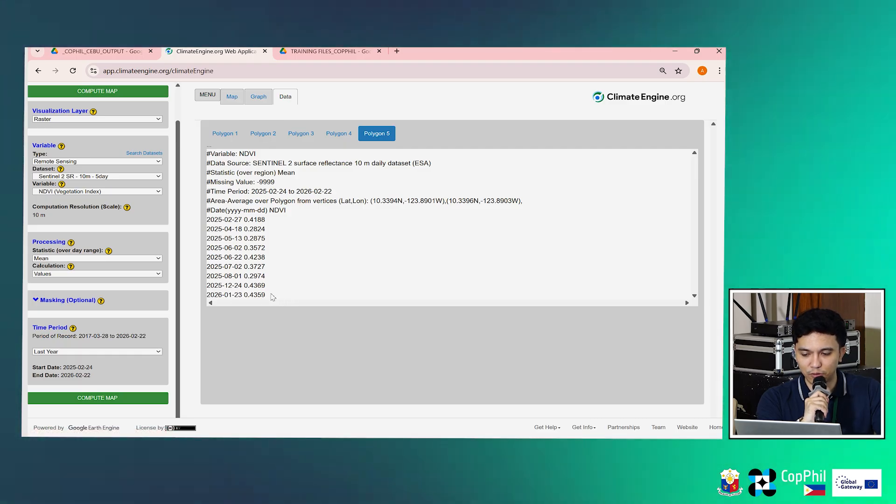
Step: Highlight the dated NDVI records listed for Polygon 5, from 2025-02-27 to 2026-01-23
left_click_drag(215, 288, 232, 211)
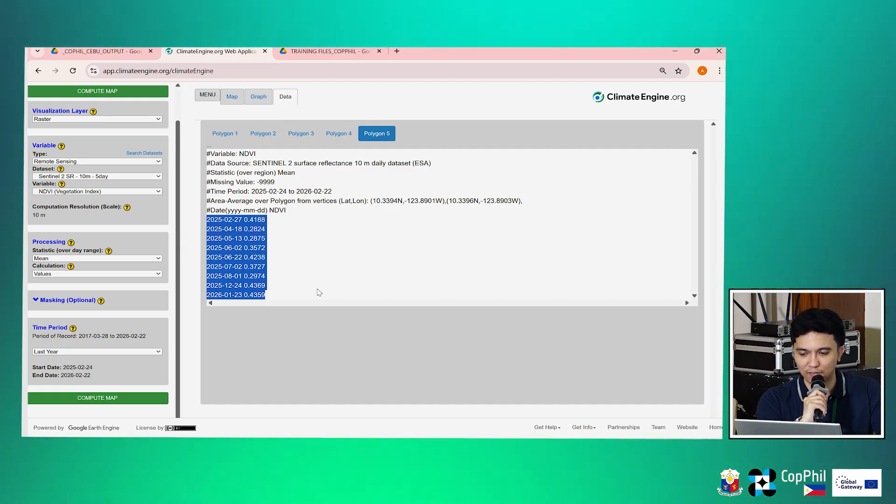
left_click(256, 312)
left_click_drag(266, 294, 199, 218)
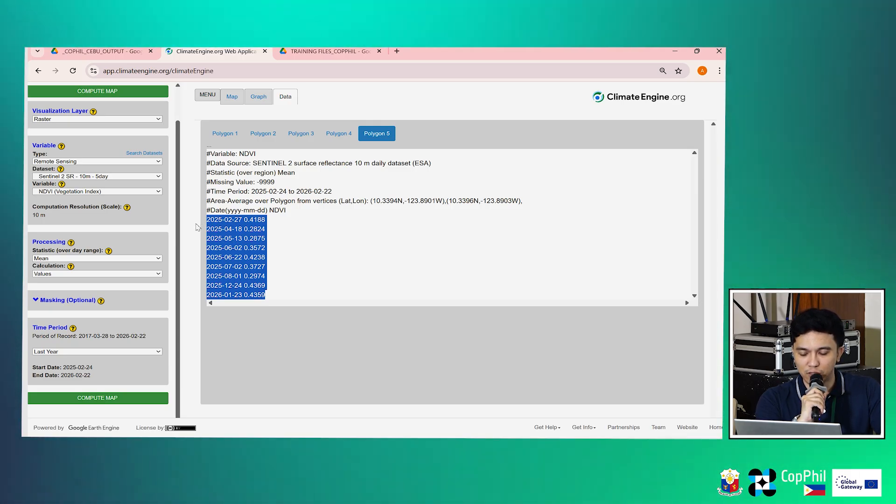
left_click_drag(196, 227, 219, 220)
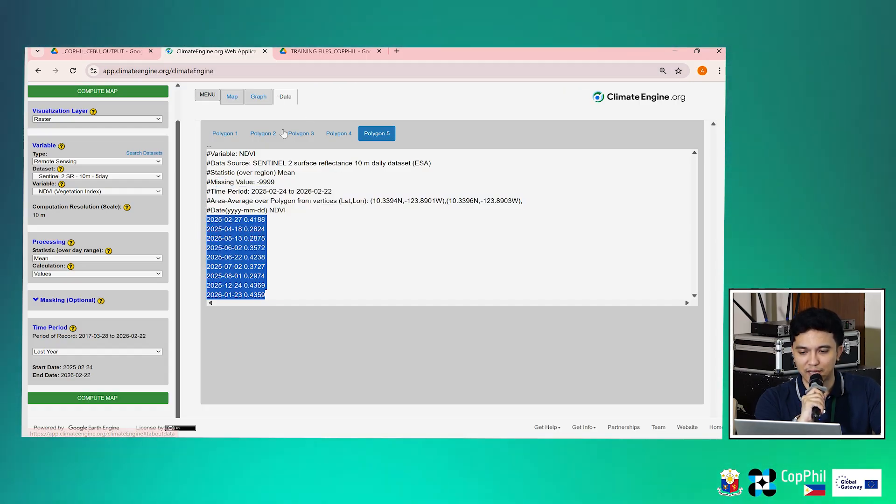
Step: Look through the tabulated NDVI values of Polygons 2, 1, 4 and 5
left_click(264, 134)
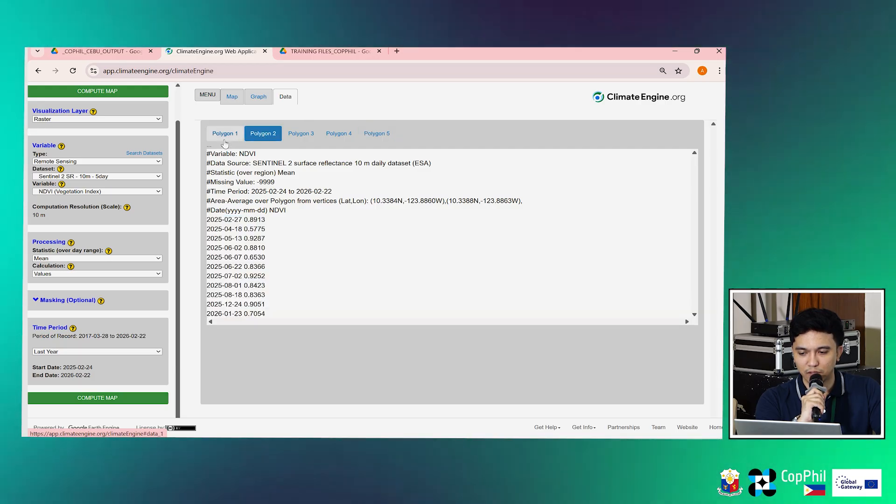
left_click(224, 135)
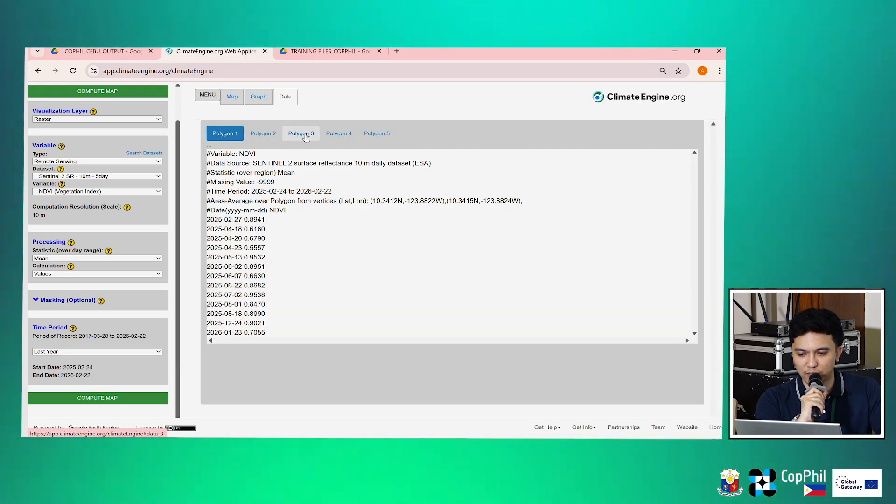
left_click(262, 136)
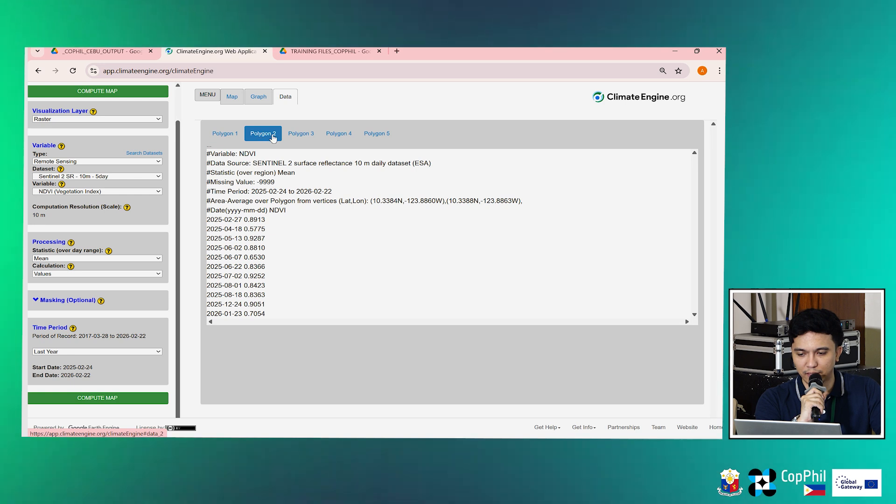
left_click(339, 134)
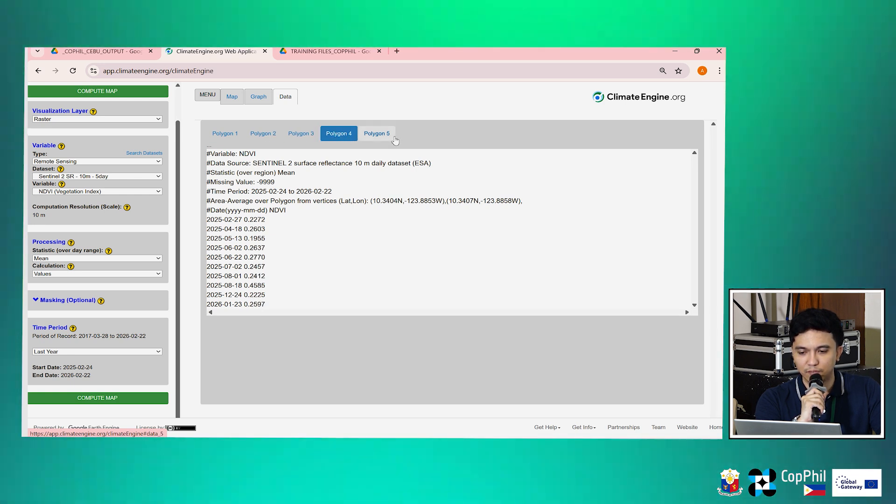
left_click(371, 133)
Step: Show the Polygon 1 table and highlight all its dated NDVI records
left_click(224, 134)
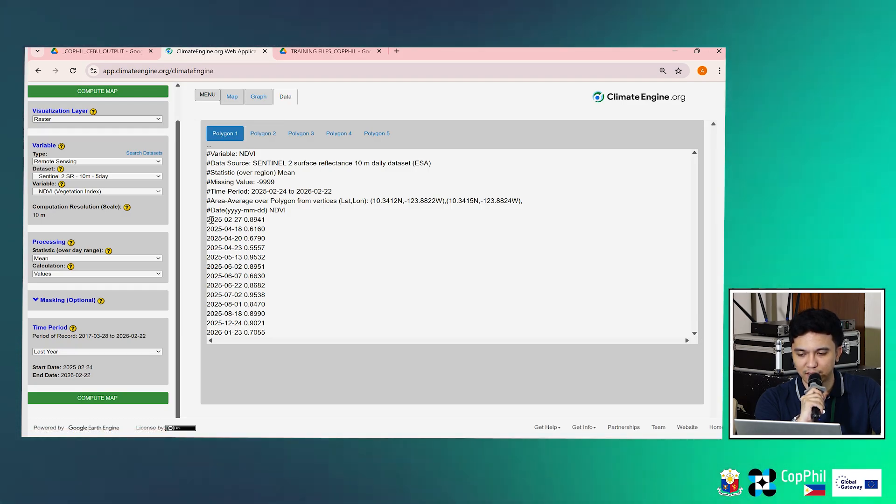
left_click_drag(223, 227, 310, 368)
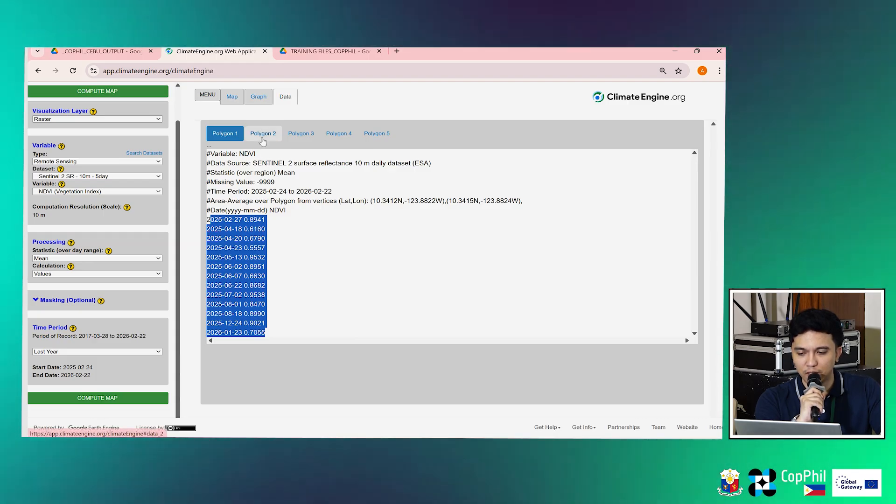
left_click(209, 225)
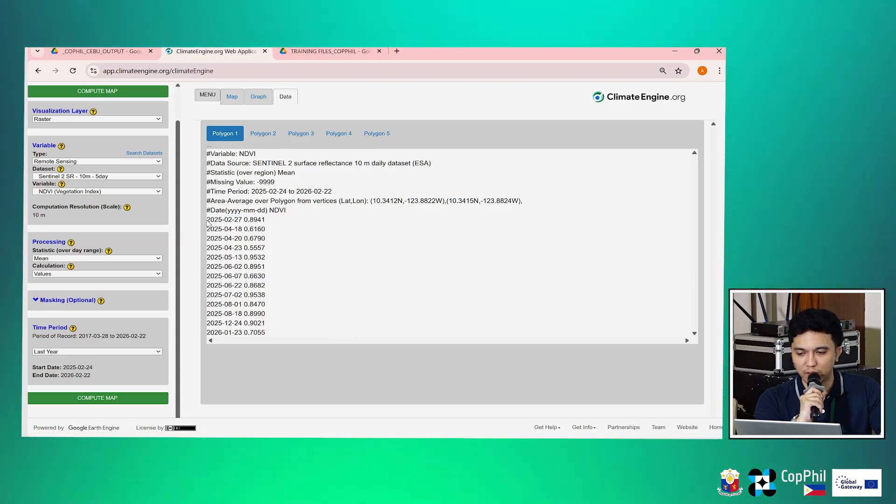
left_click_drag(269, 336, 209, 222)
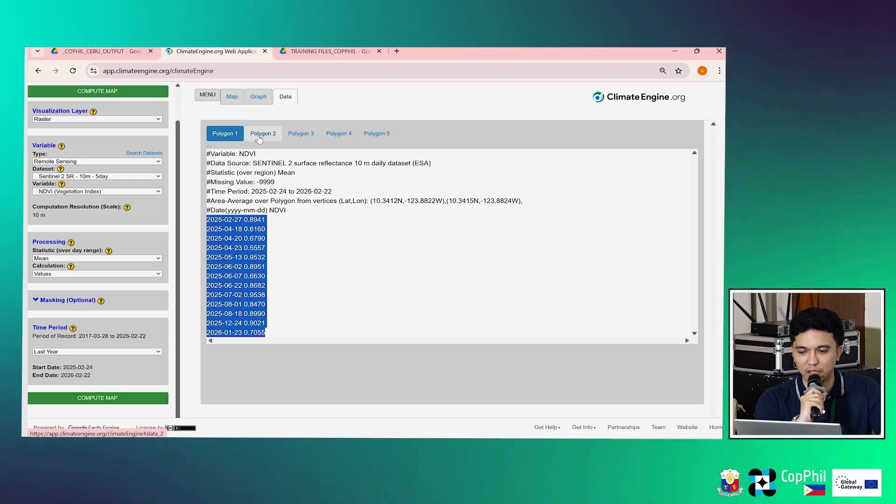
Step: Compare the NDVI table of Polygon 1 with those of Polygons 2, 3 and 4
left_click(259, 135)
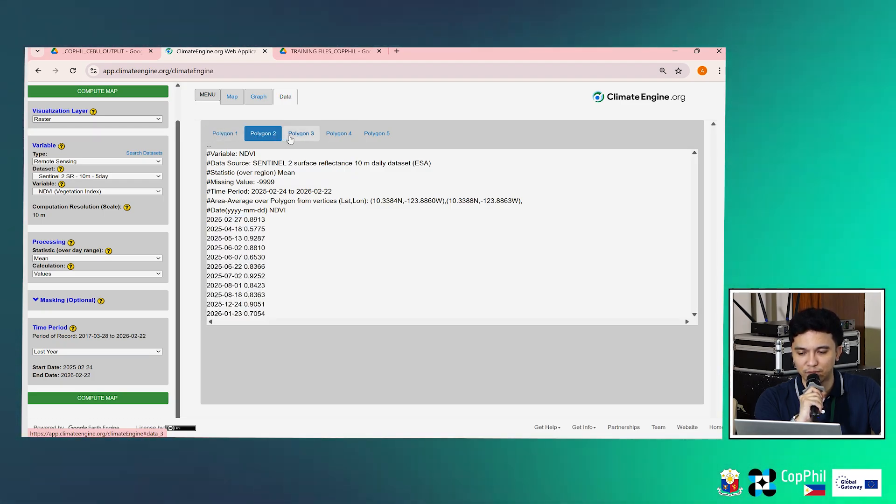
left_click(354, 135)
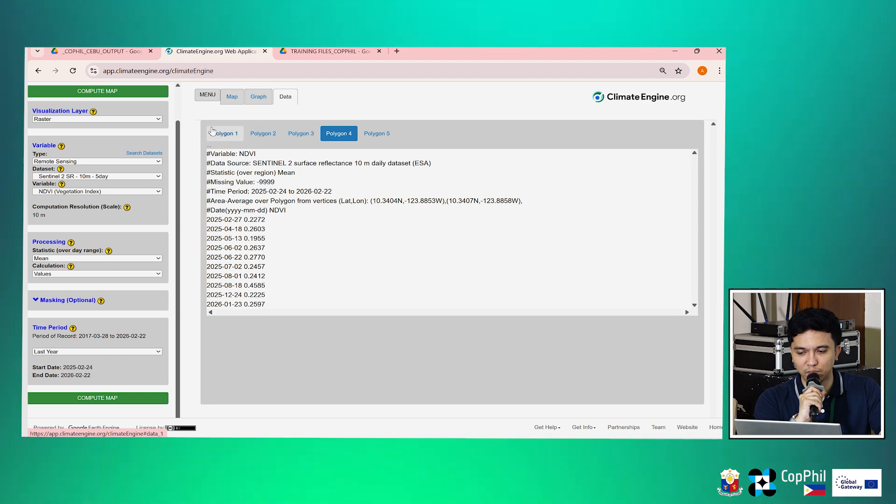
left_click(215, 132)
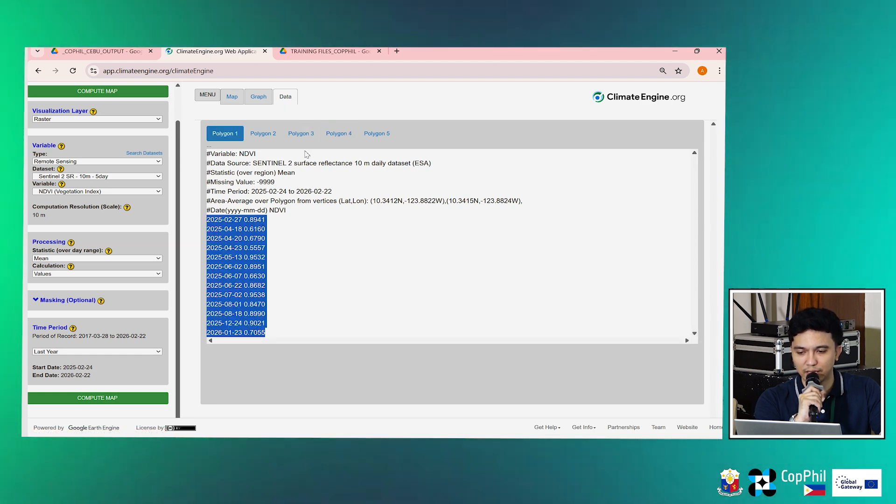
left_click(301, 133)
left_click(338, 133)
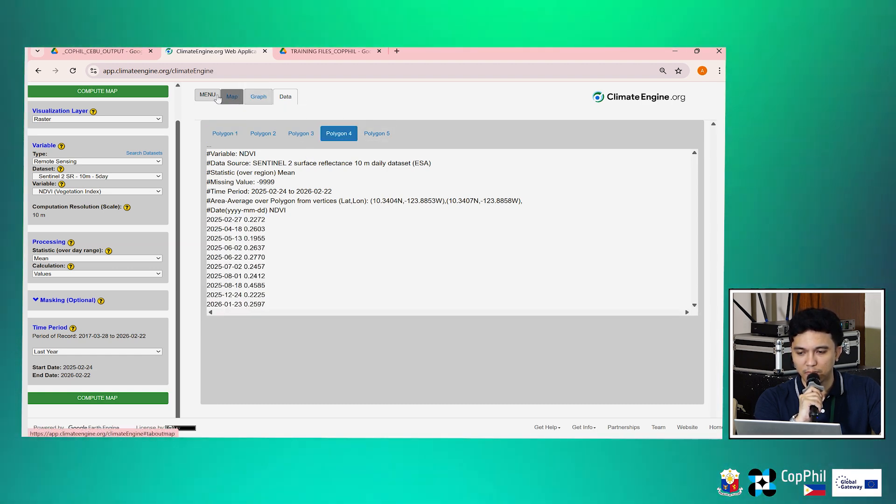
Step: View the five-polygon NDVI graph again, and return to the computed NDVI map to look over the surrounding area
left_click(258, 97)
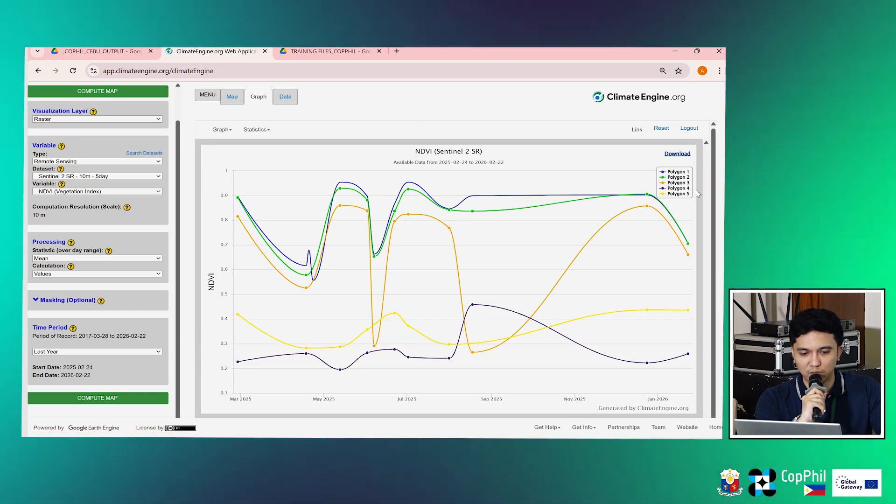
left_click(231, 99)
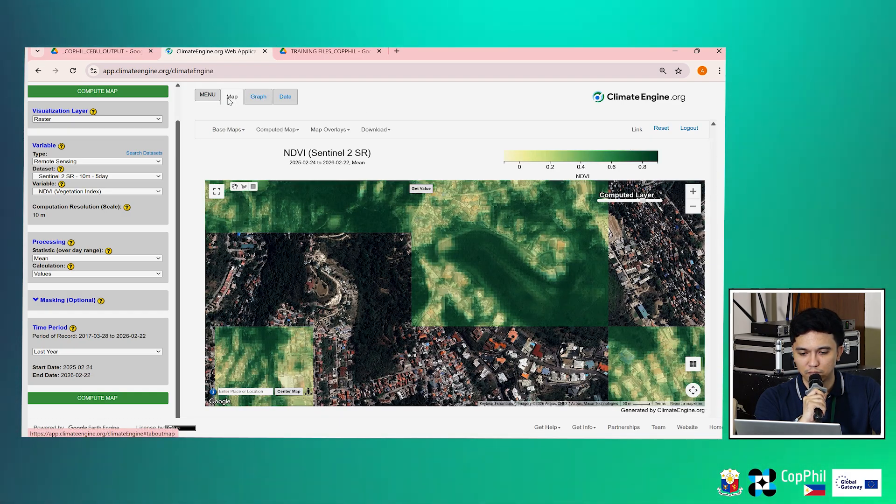
mouse_move(524, 274)
left_mouse_down()
mouse_move(494, 392)
mouse_move(526, 208)
mouse_move(525, 288)
left_mouse_up()
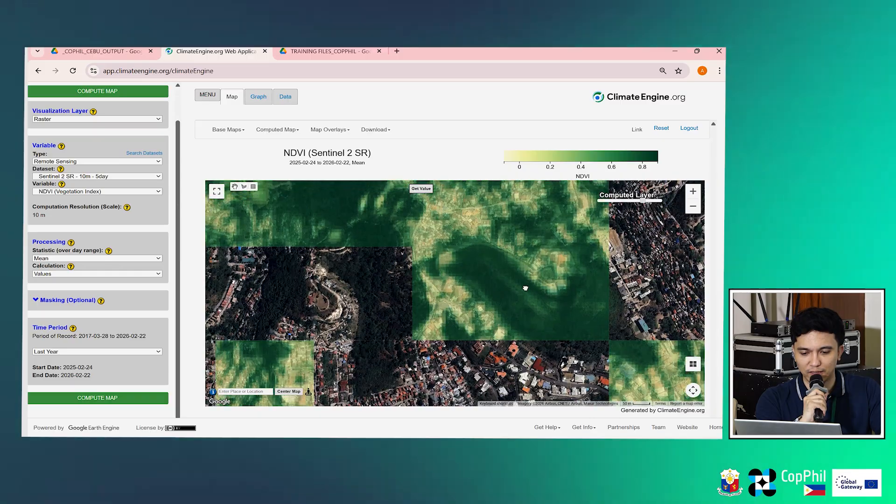
scroll(440, 230, "down", 2)
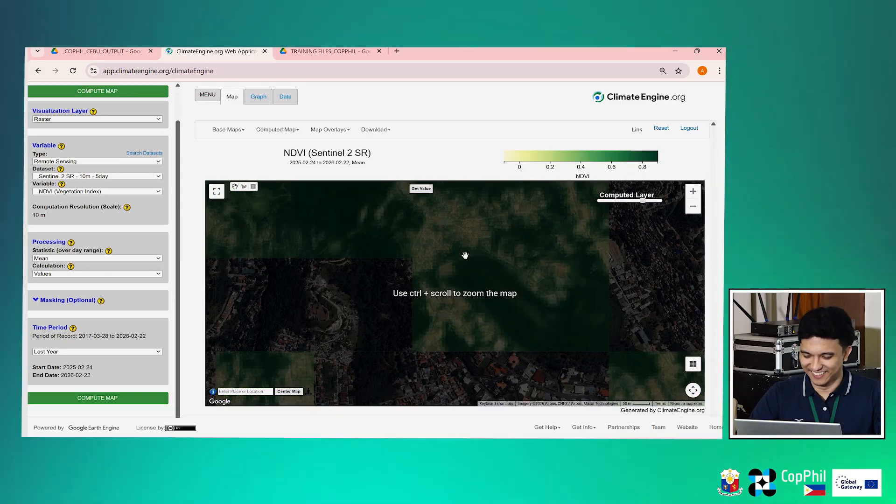
scroll(466, 255, "down", 1)
scroll(469, 236, "up", 1)
left_click_drag(469, 236, 445, 228)
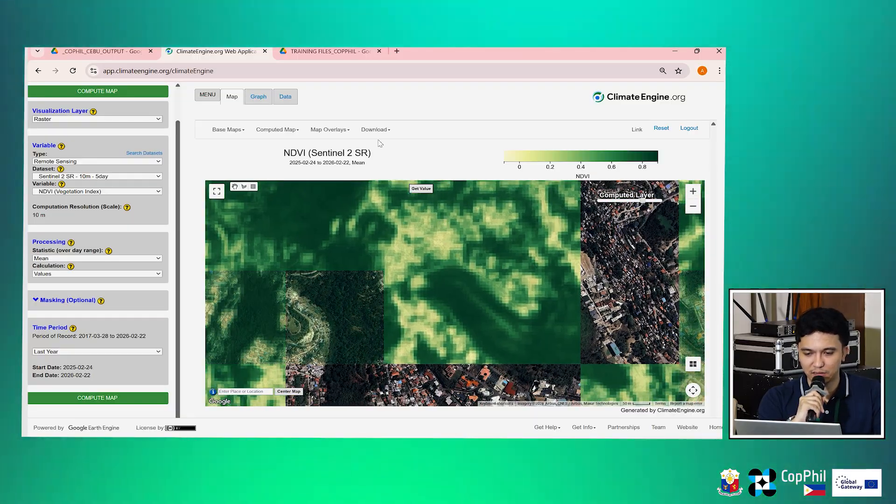
Step: Glance at the map's download options and the NDVI graph, ending back on the map
left_click(375, 129)
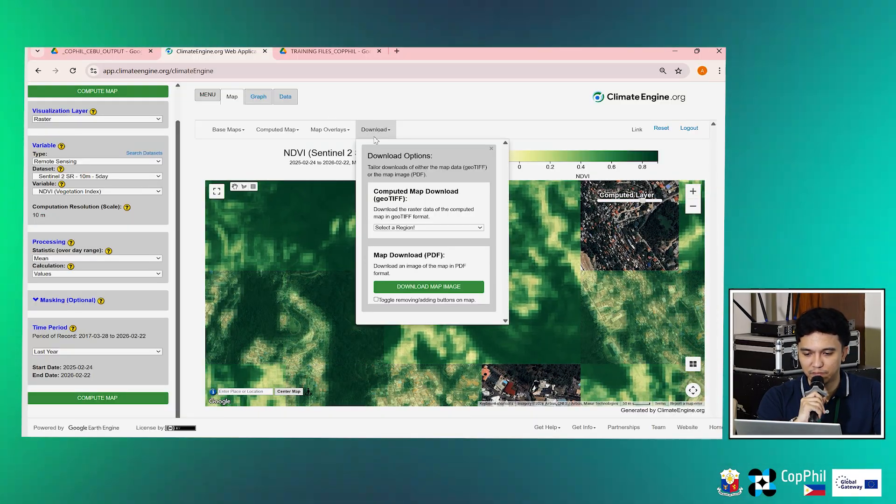
left_click(458, 112)
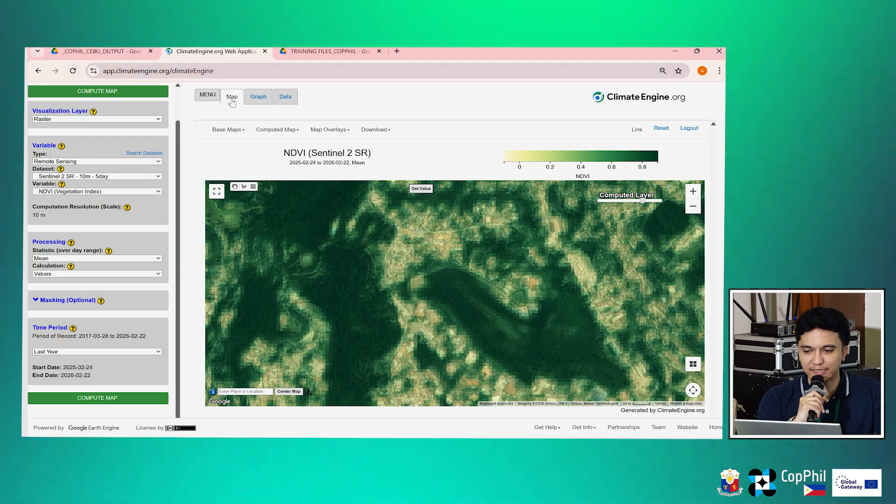
left_click(264, 100)
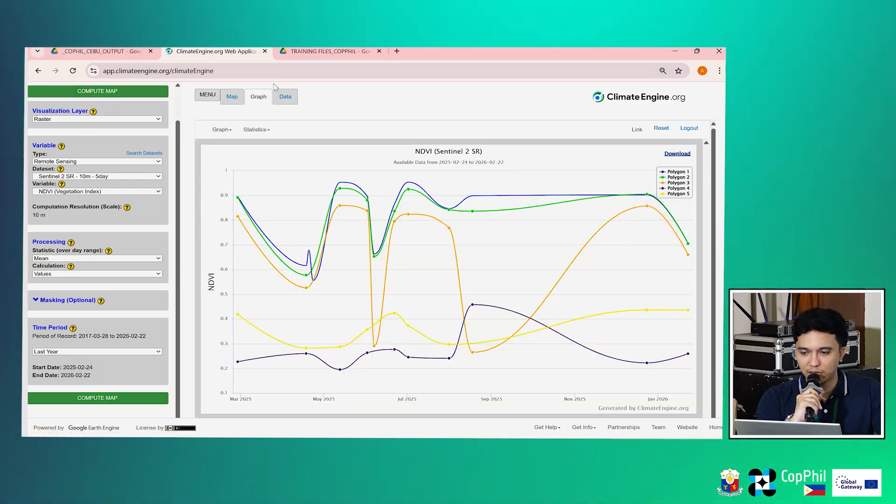
left_click(231, 101)
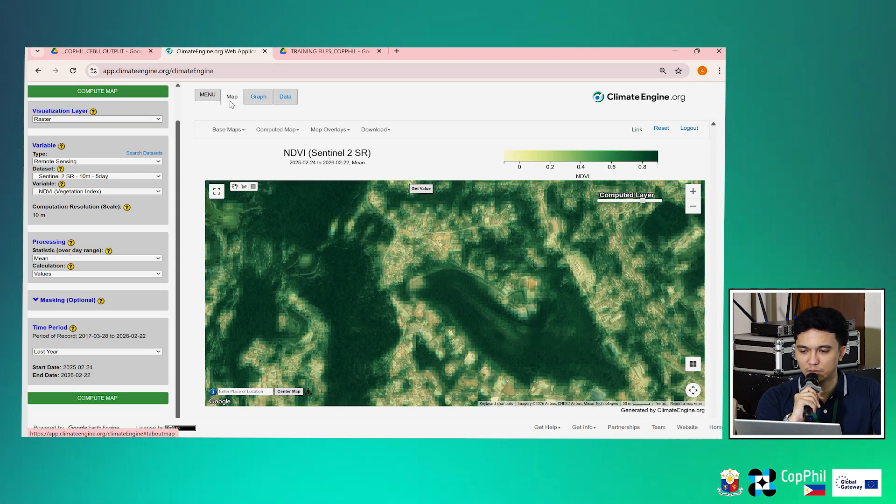
Step: Examine the map download options for GeoTIFF and PDF, including the region choices for the computed map
left_click(378, 130)
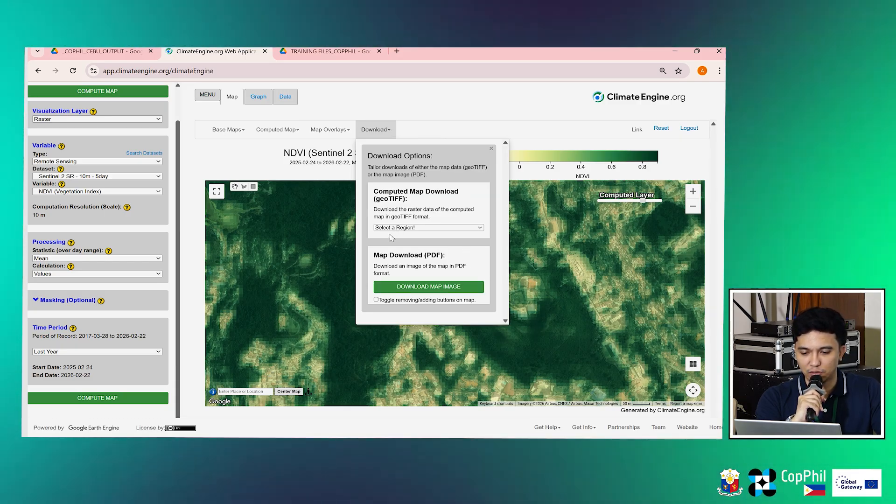
left_click(431, 228)
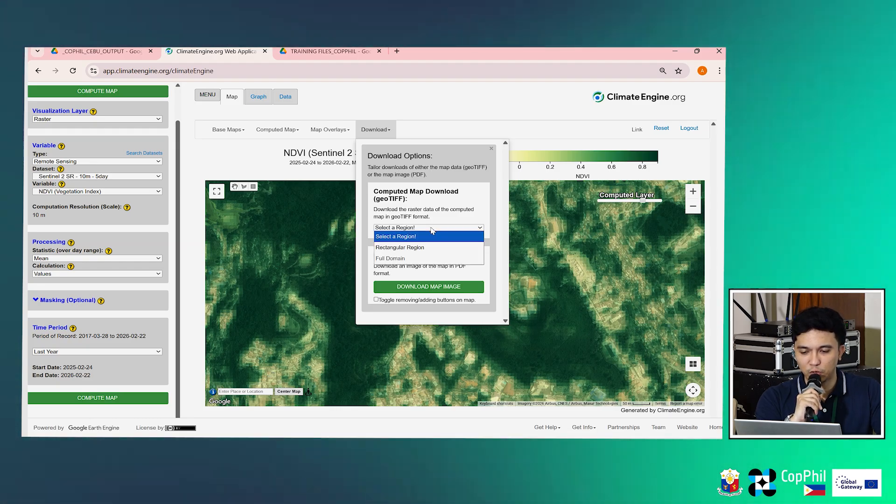
left_click(432, 228)
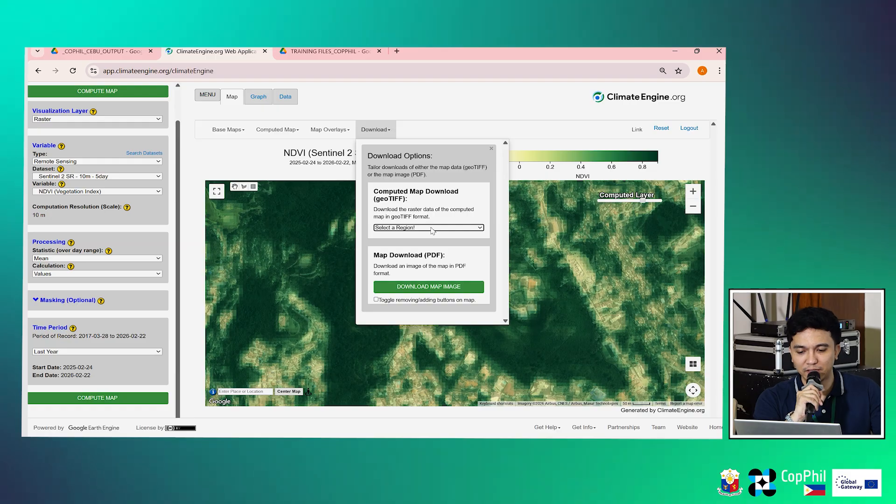
left_click(432, 228)
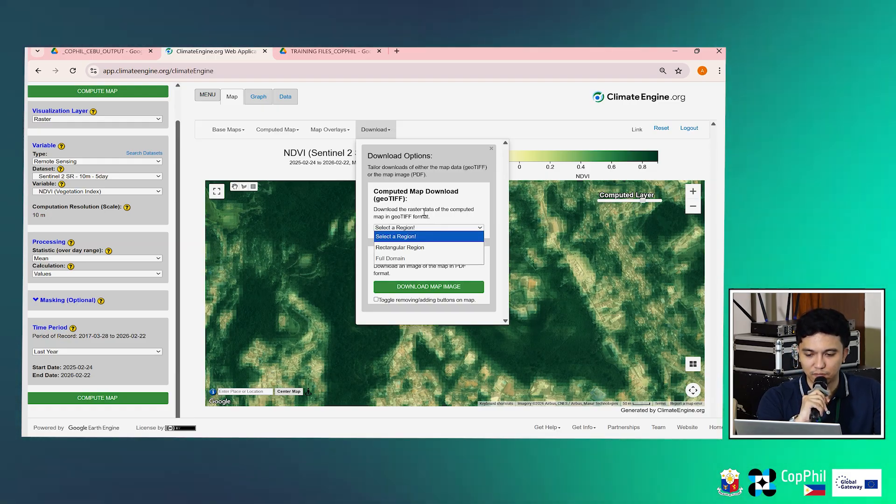
left_click(450, 194)
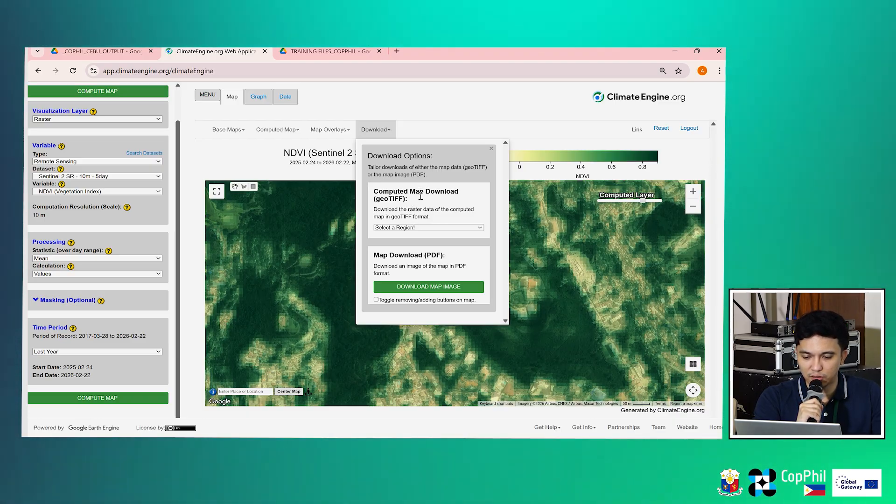
Step: Choose Rectangular Region as the area for the computed map's GeoTIFF download
left_click(426, 228)
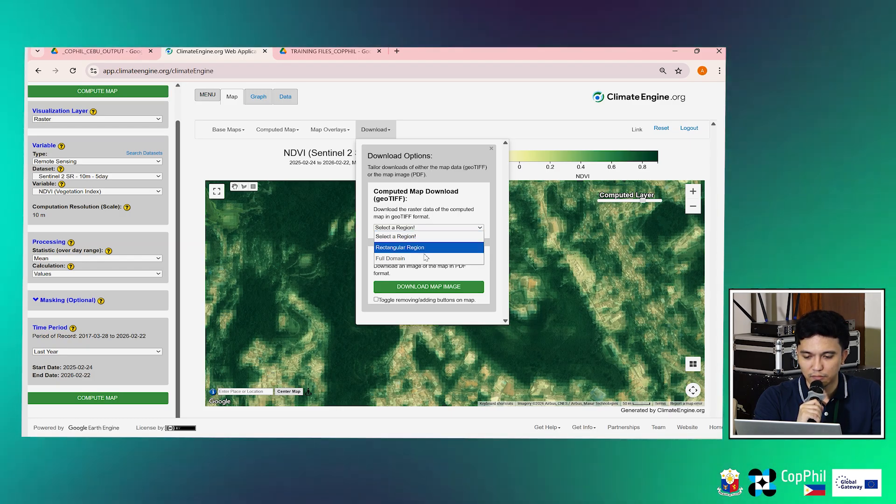
left_click(426, 247)
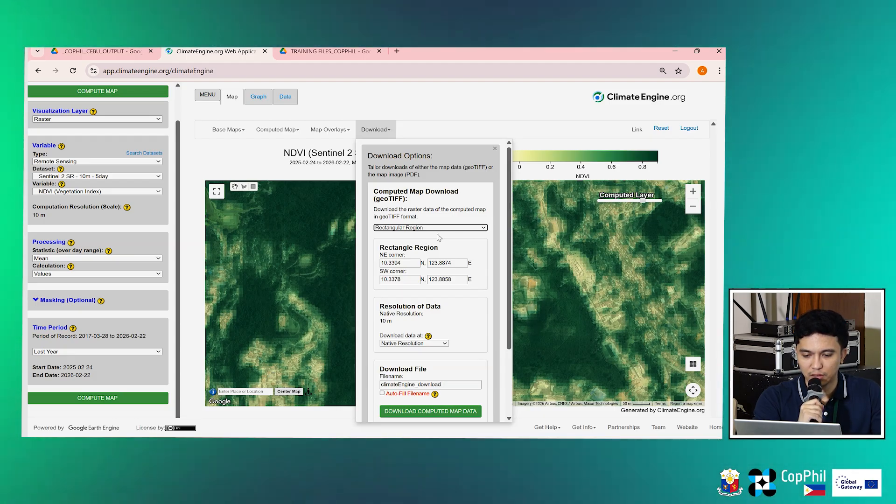
left_click(418, 228)
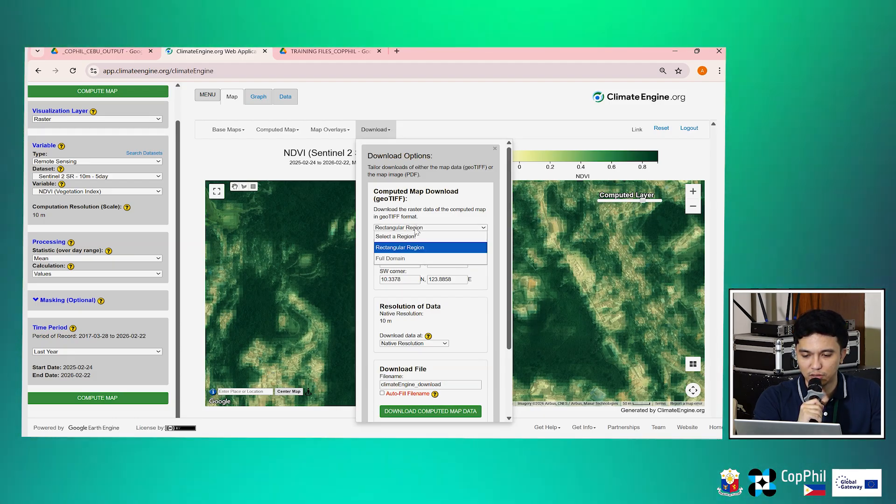
left_click(417, 228)
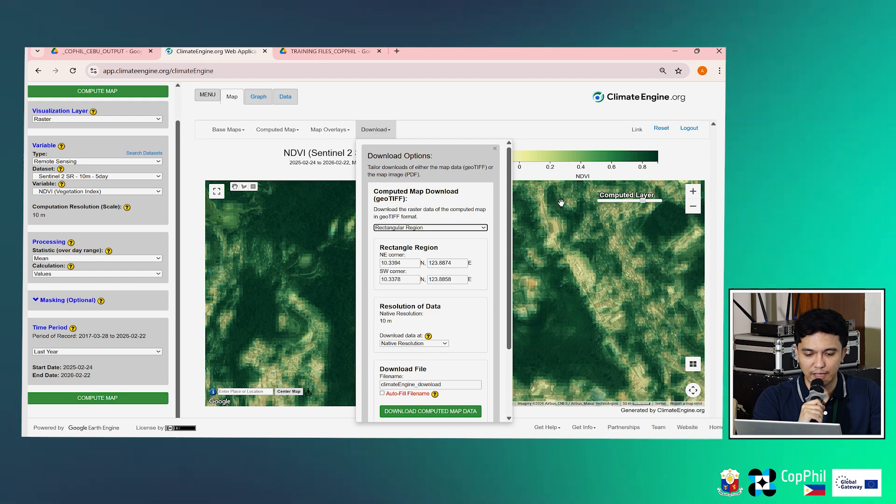
Step: Move the download rectangle to the upper-left part of the map and enlarge it over the surrounding vegetation and settlements
left_click(311, 277)
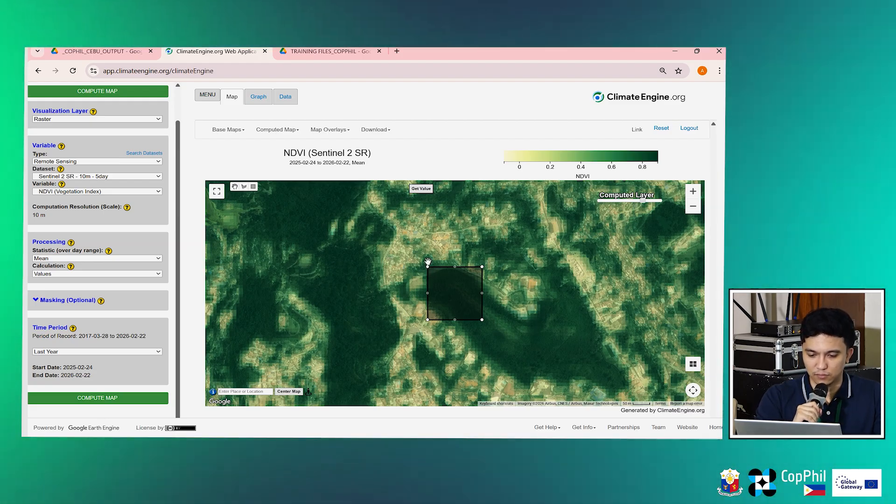
left_click_drag(440, 283, 308, 208)
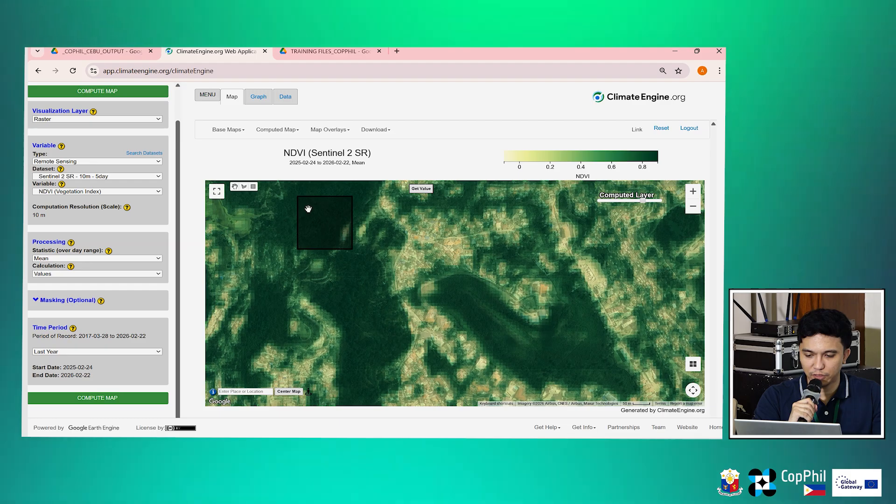
mouse_move(354, 251)
left_mouse_down()
mouse_move(584, 401)
mouse_move(520, 357)
mouse_move(470, 376)
mouse_move(500, 376)
left_mouse_up()
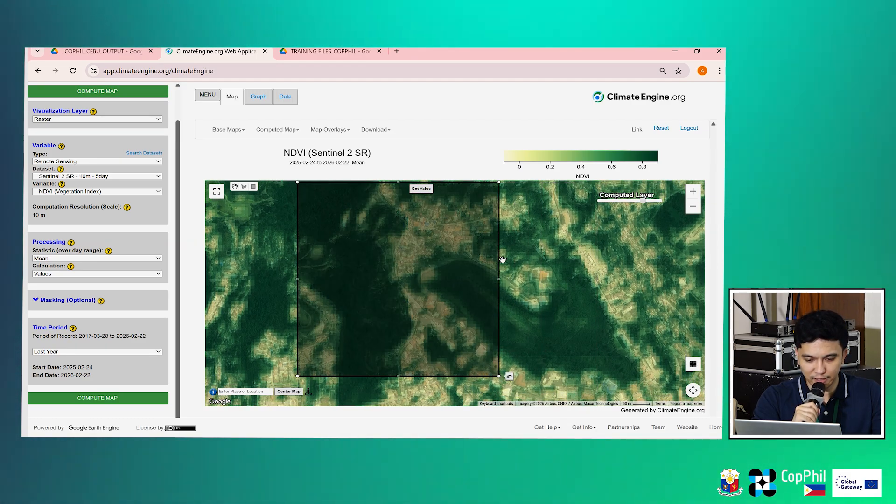
mouse_move(532, 255)
left_mouse_down()
mouse_move(523, 277)
mouse_move(556, 264)
mouse_move(565, 278)
mouse_move(574, 126)
mouse_move(602, 204)
mouse_move(599, 185)
left_mouse_up()
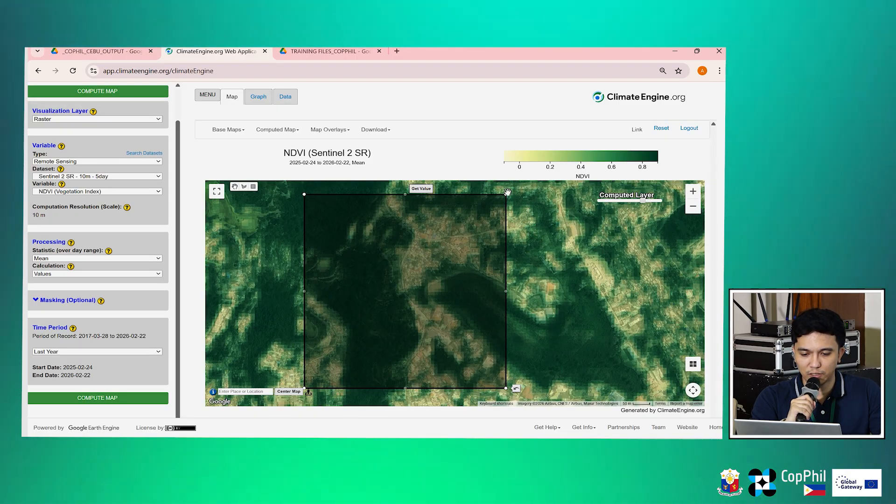
mouse_move(506, 196)
left_mouse_down()
mouse_move(499, 205)
mouse_move(508, 203)
left_mouse_up()
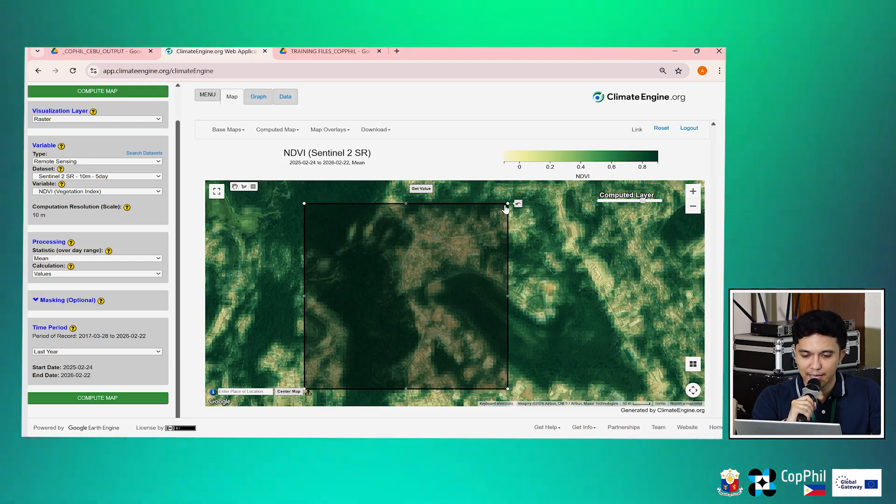
Step: Shrink and reposition the download rectangle to span about 10.3396 N, 123.8856 E to 10.3356 N, 123.8816 E
left_click_drag(570, 279, 596, 280)
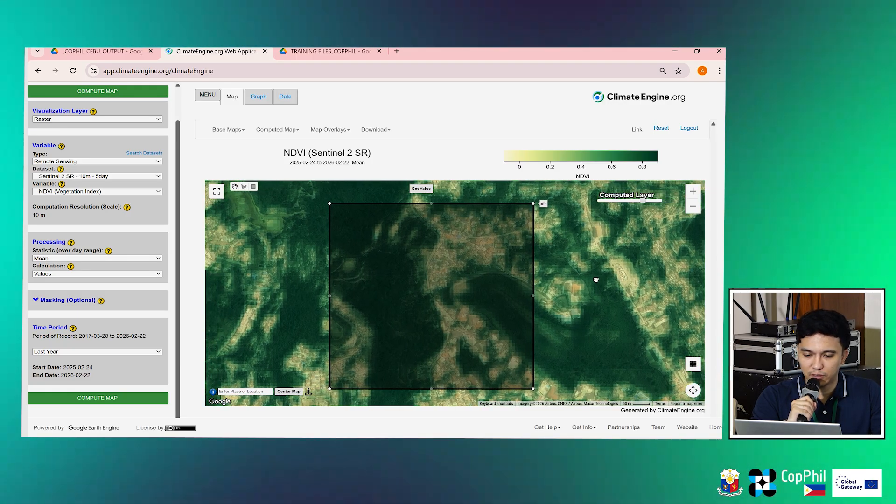
mouse_move(368, 244)
left_mouse_down()
mouse_move(377, 247)
mouse_move(339, 244)
left_mouse_up()
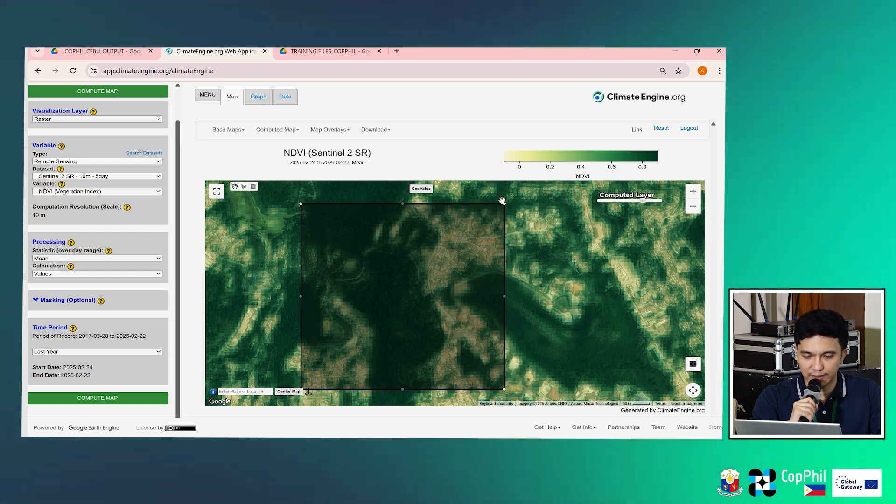
left_click_drag(505, 203, 445, 270)
left_click_drag(566, 281, 615, 189)
mouse_move(492, 279)
left_mouse_down()
mouse_move(497, 334)
mouse_move(553, 298)
mouse_move(506, 288)
left_mouse_up()
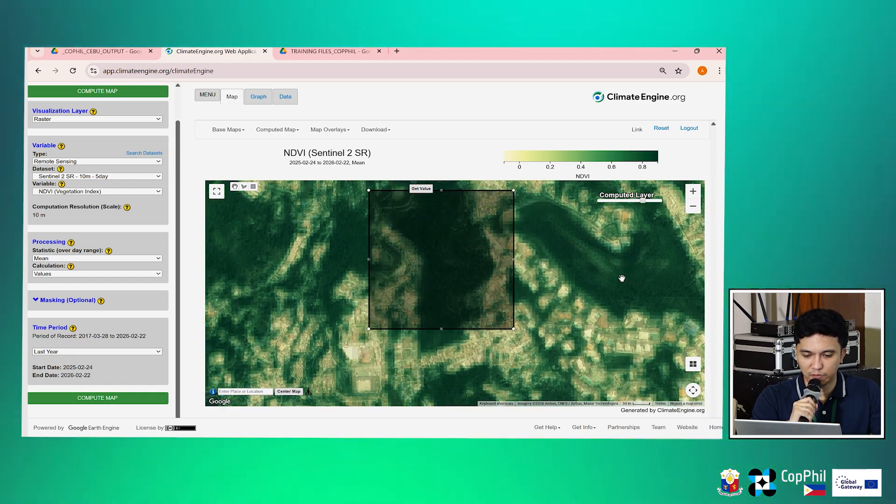
left_click_drag(607, 258, 593, 276)
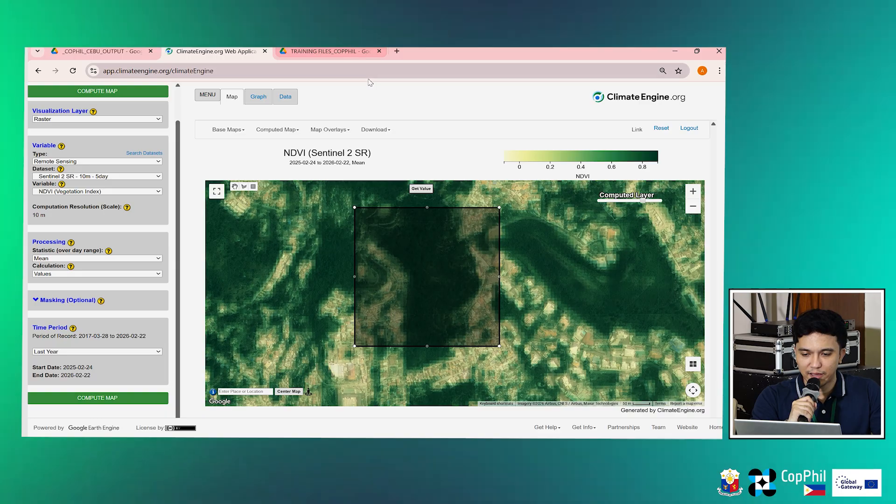
Step: Examine the GeoTIFF download options for the rectangle, including its corner coordinates, data resolution and filename
left_click(375, 131)
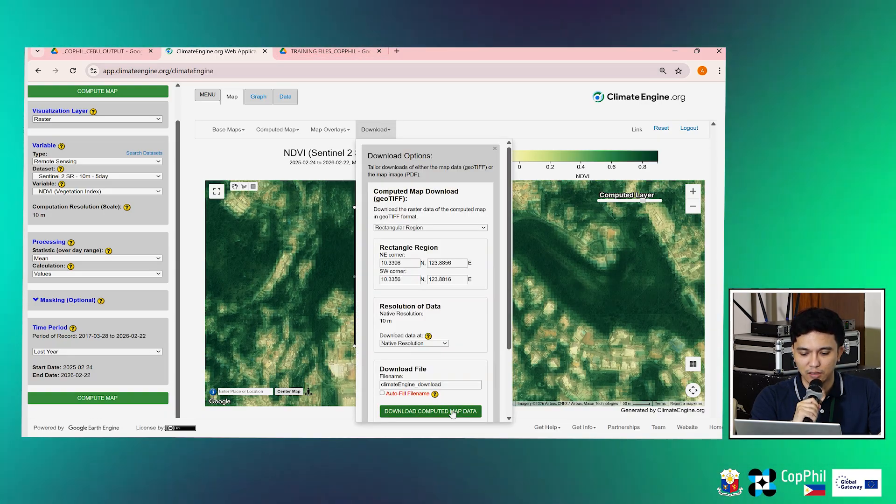
left_click(451, 384)
left_click(293, 402)
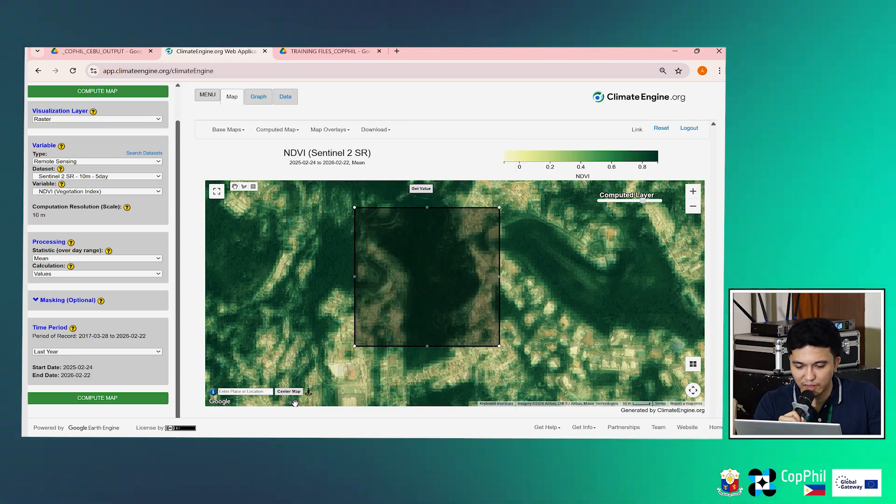
left_click(369, 130)
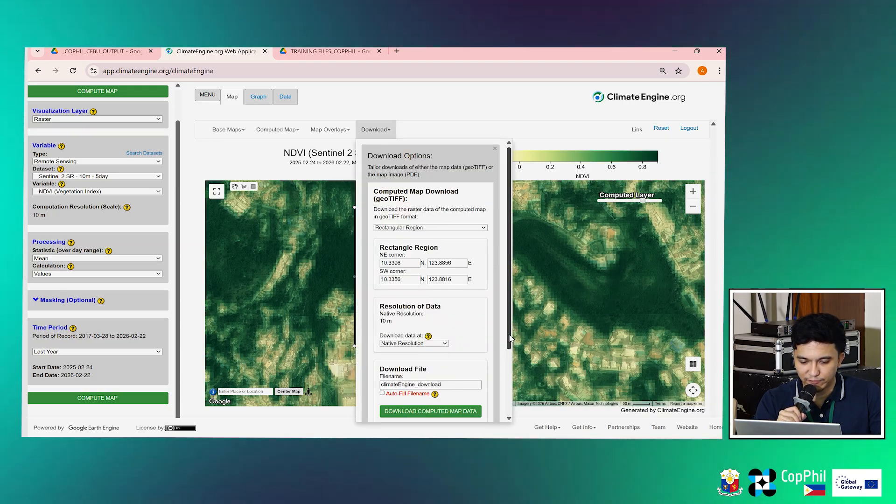
scroll(467, 369, "down", 2)
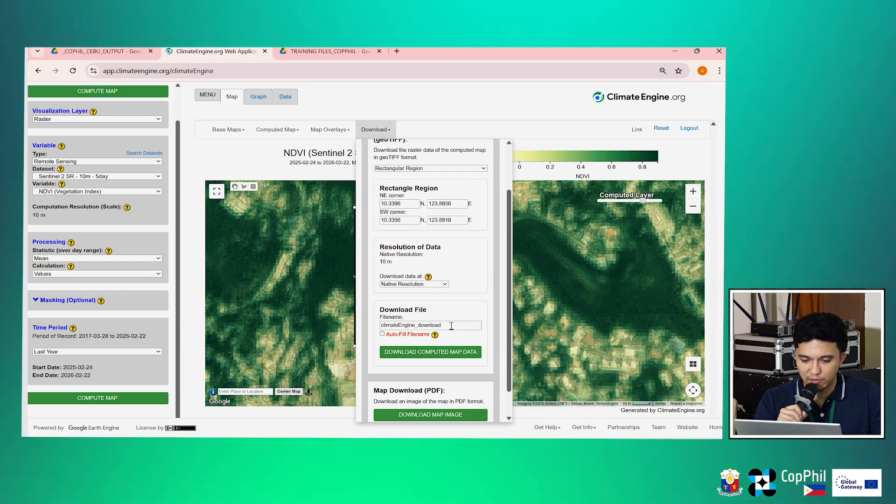
left_click(451, 326)
left_click_drag(446, 326, 349, 325)
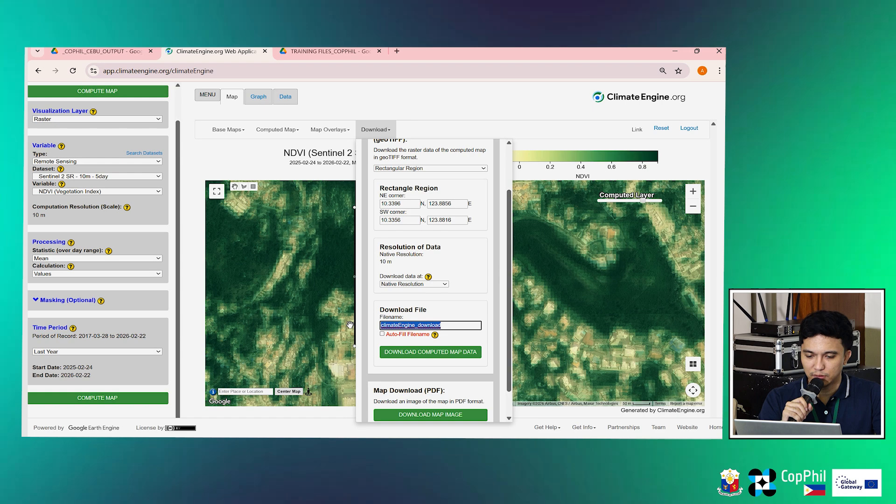
left_click(349, 325)
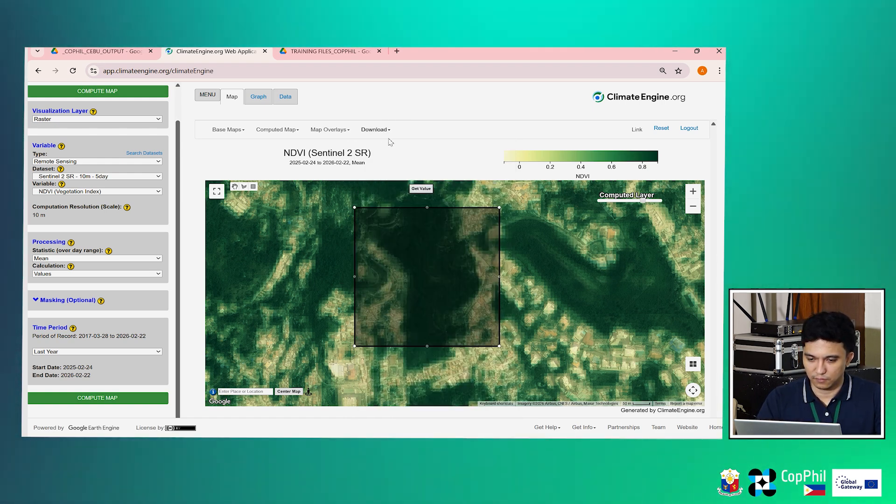
Step: Set the filename of the computed map's GeoTIFF download to NDVI_CebuSample
left_click(383, 130)
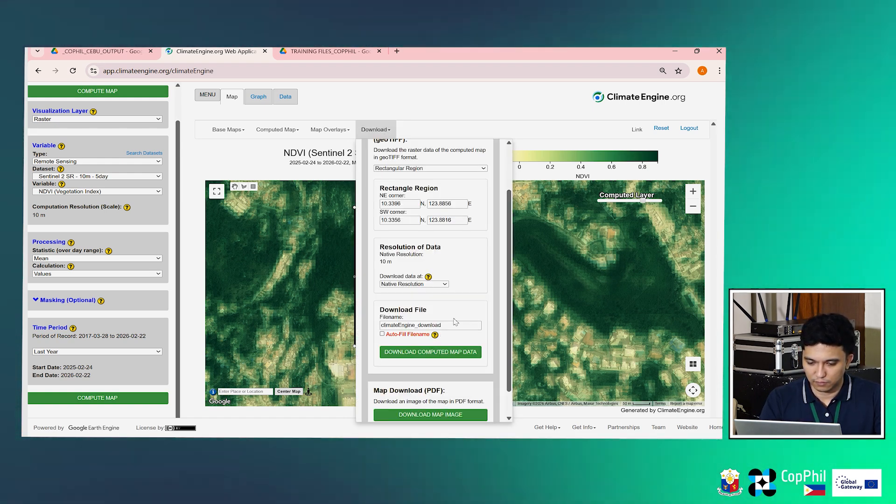
left_click(454, 323)
key("BackSpace")
key("BackSpace")
key("BackSpace")
key("BackSpace")
key("BackSpace")
key("BackSpace")
key("BackSpace")
key("BackSpace")
key("BackSpace")
key("BackSpace")
key("BackSpace")
key("BackSpace")
key("BackSpace")
key("BackSpace")
key("BackSpace")
key("BackSpace")
key("BackSpace")
key("BackSpace")
key("BackSpace")
key("BackSpace")
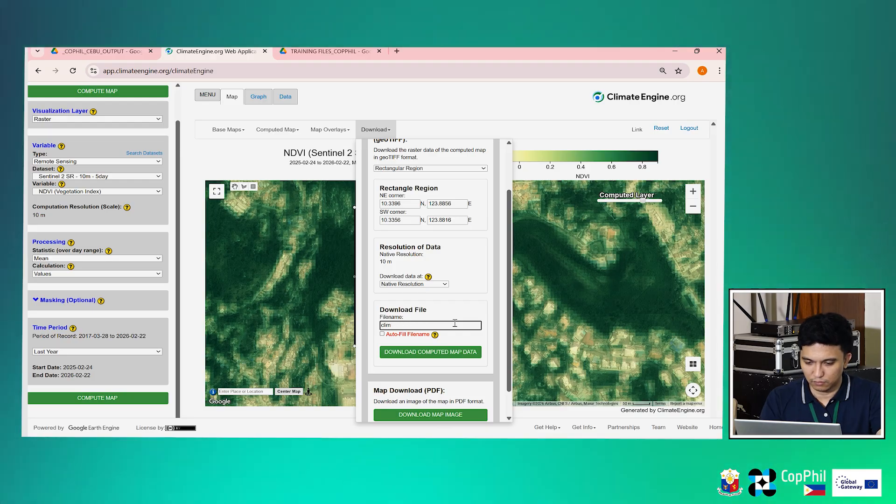
type("NDVI")
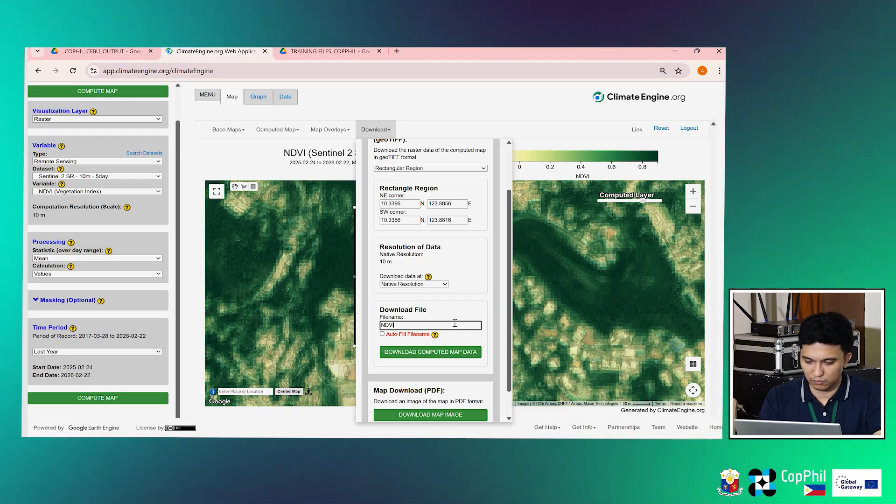
type("_Cebu")
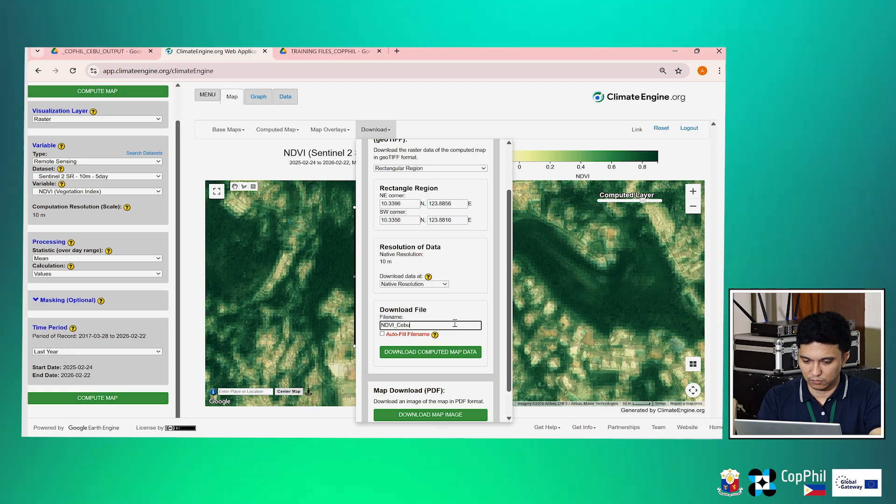
type("Sample")
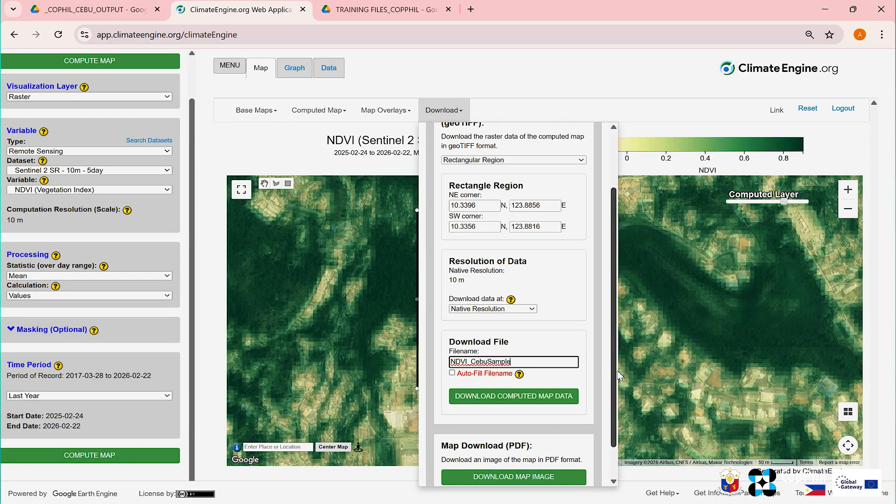
Step: Review the resolution choices, keep Native Resolution, and download the rectangular region's computed map data through the generated link
left_click_drag(510, 333, 510, 322)
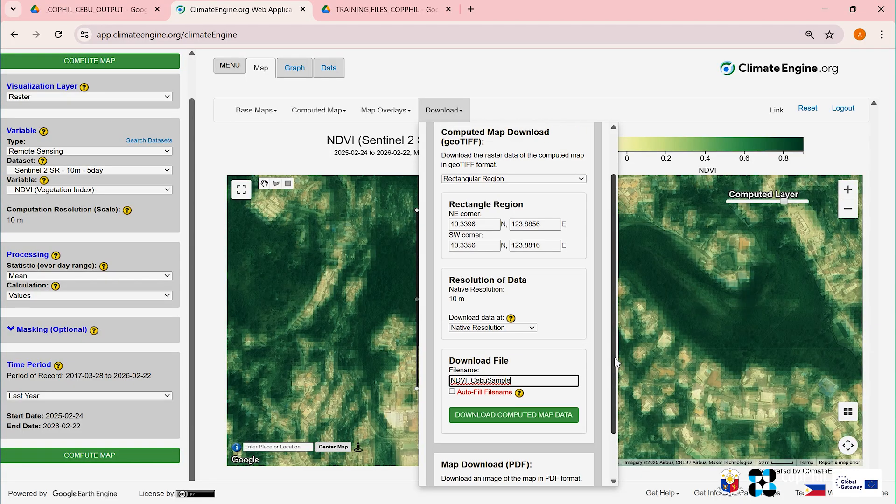
left_click(522, 327)
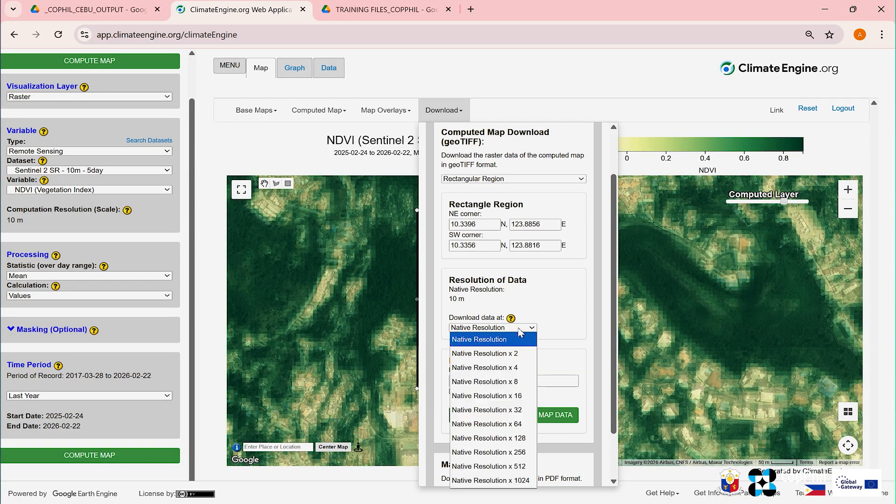
left_click(568, 324)
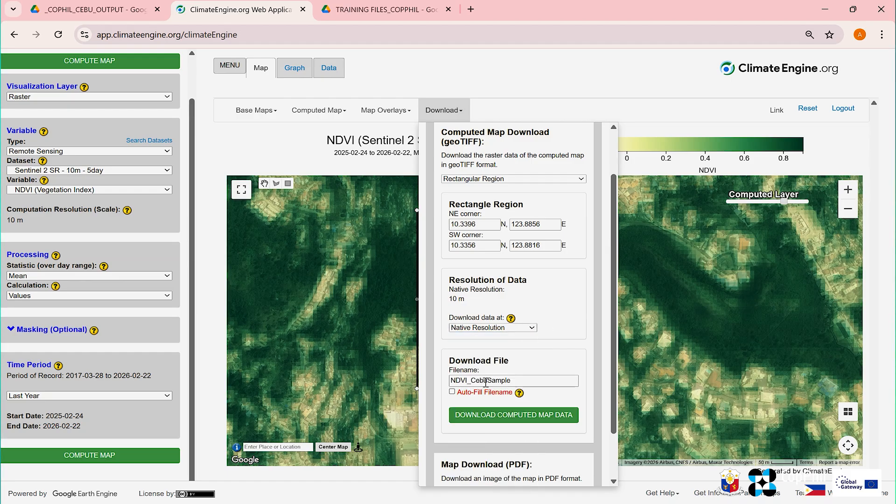
left_click(501, 415)
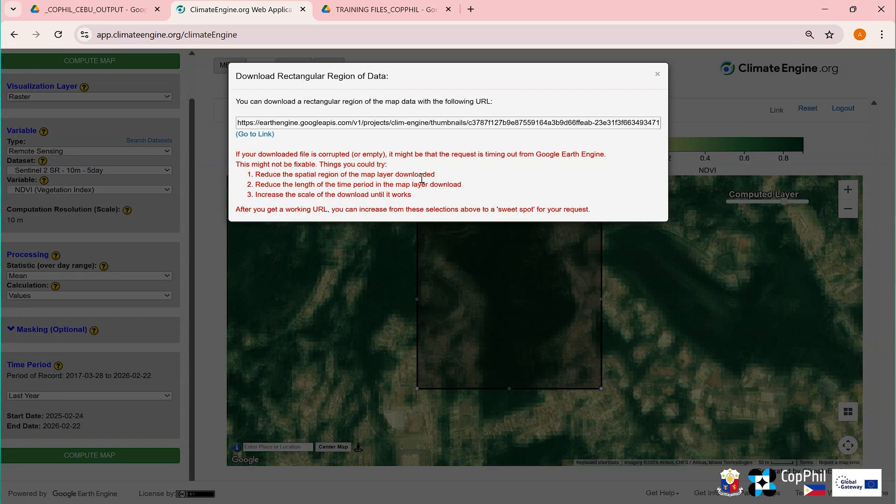
left_click(267, 139)
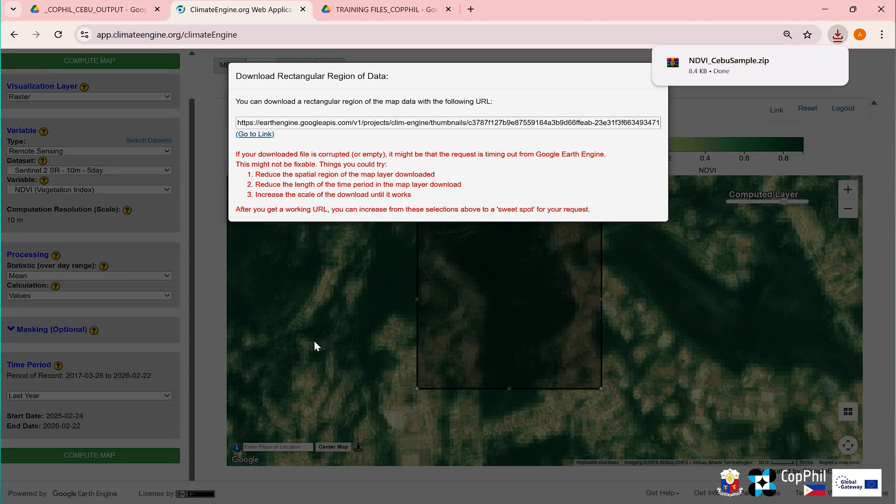
Step: Open the downloaded NDVI_CebuSample.zip, inspect the NDVI TIF file inside, and return to the computed map
left_click(786, 59)
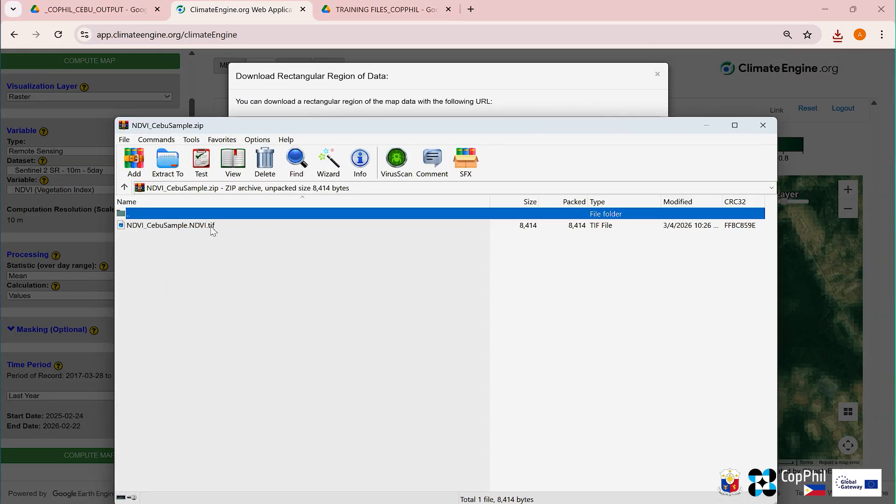
left_click(213, 227)
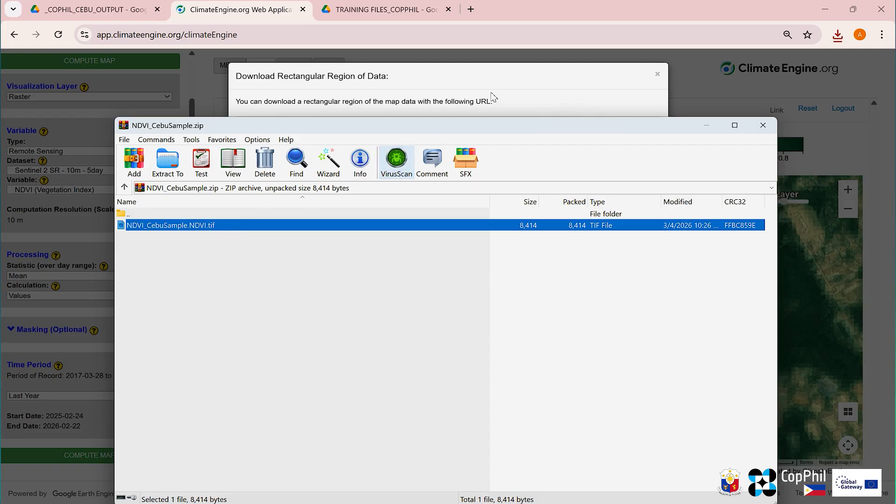
left_click_drag(526, 131, 511, 105)
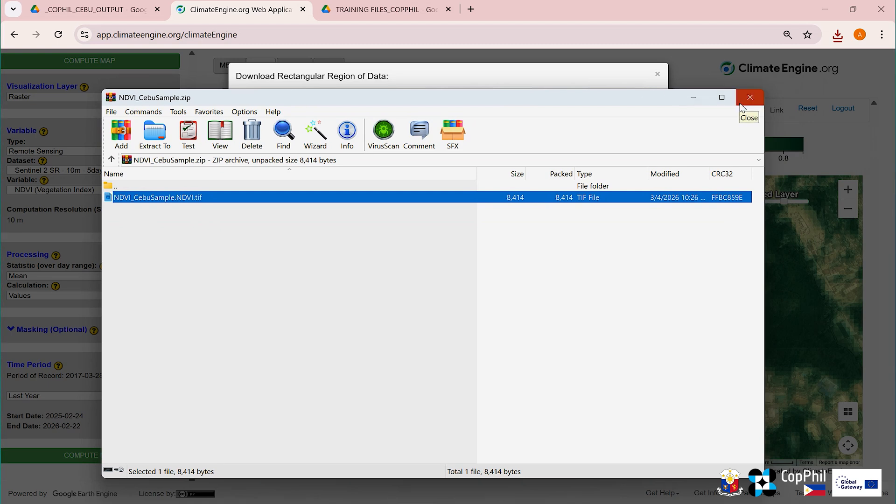
left_click(747, 102)
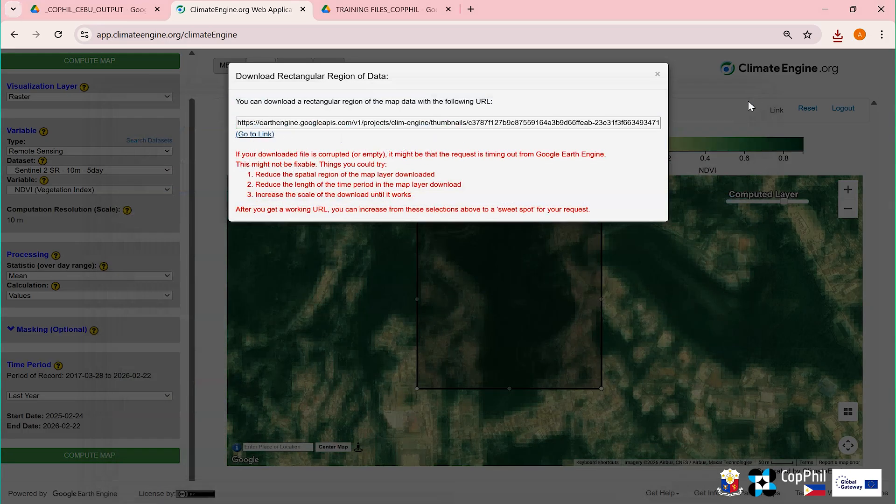
left_click(365, 349)
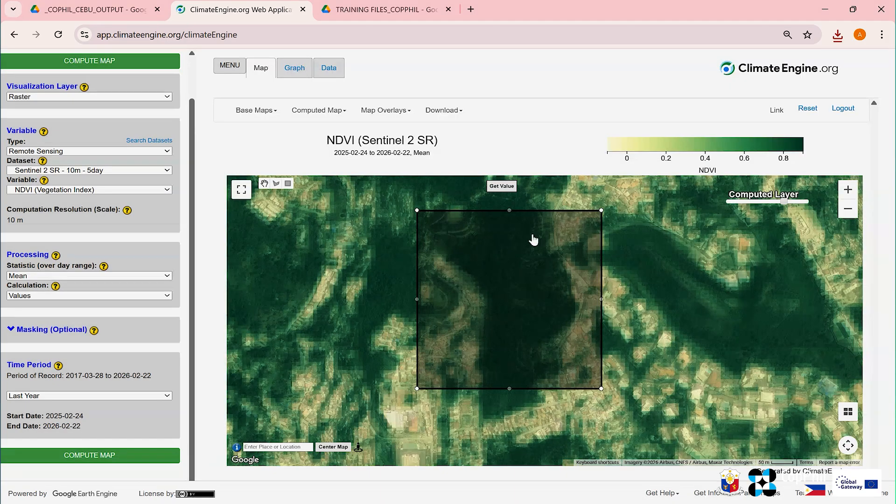
Step: Resize the download rectangle to about 10.3394 N, 123.8861 E to 10.3354 N, 123.8815 E, and check its corners in the download options
mouse_move(552, 250)
left_mouse_down()
mouse_move(504, 251)
mouse_move(548, 260)
left_mouse_up()
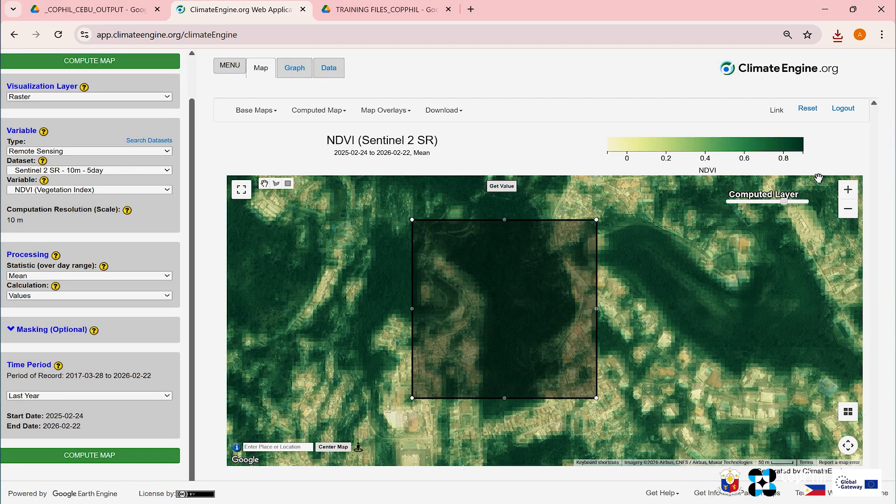
left_click_drag(701, 324, 714, 324)
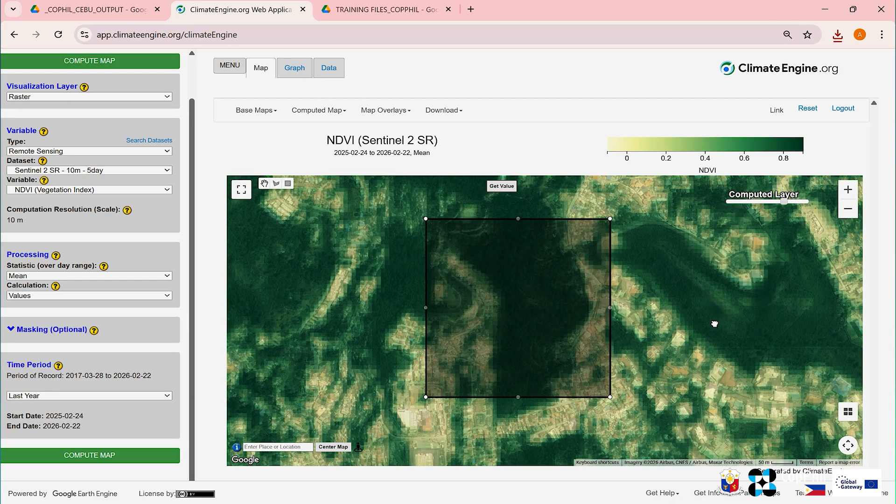
mouse_move(612, 218)
left_mouse_down()
mouse_move(635, 221)
mouse_move(614, 249)
left_mouse_up()
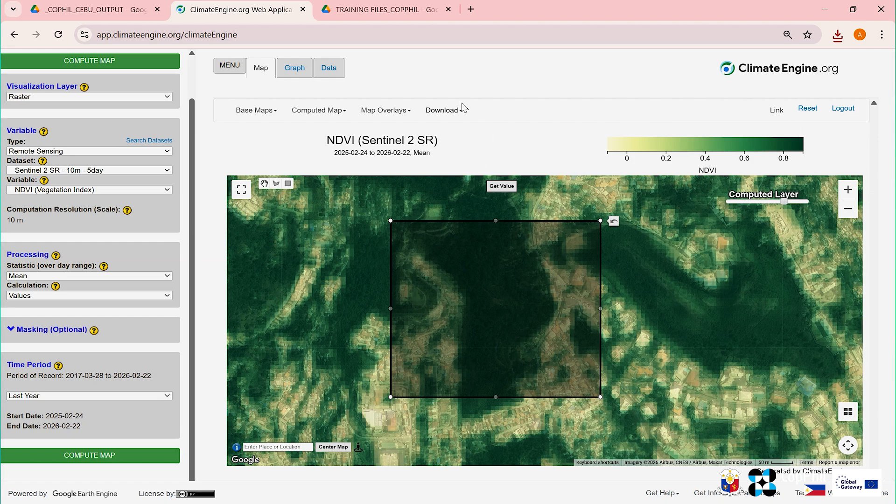
left_click(450, 121)
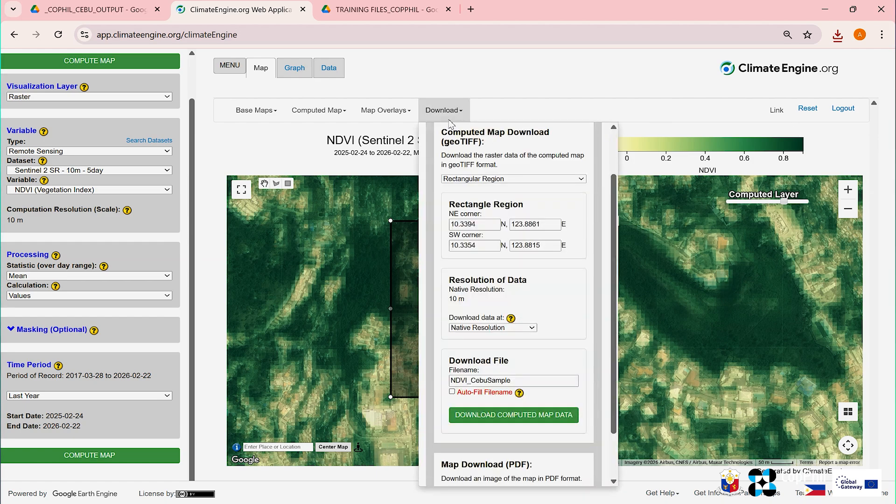
left_click(619, 327)
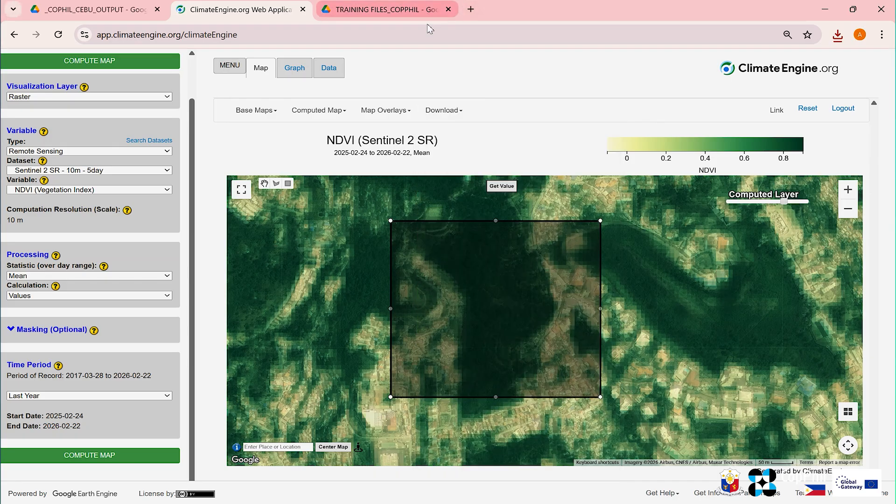
Step: Review the computed map's download options through the PDF map image section, then close them and return to the map
left_click(432, 107)
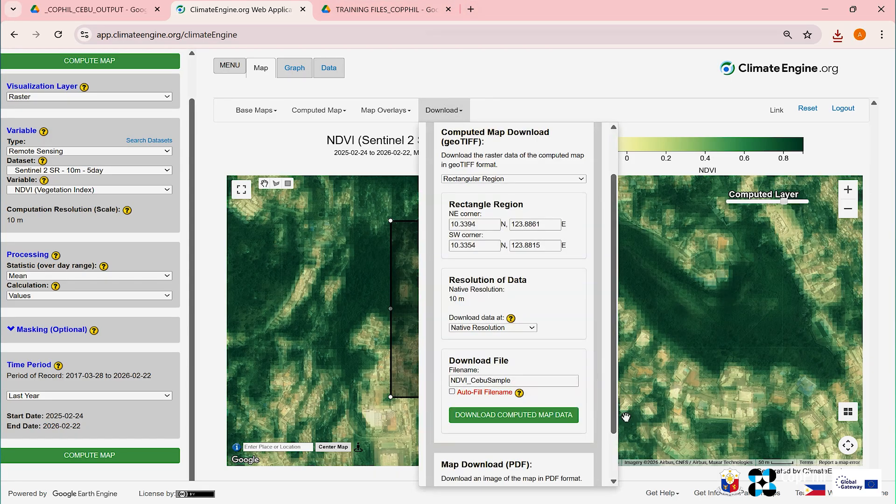
left_click_drag(614, 415, 613, 472)
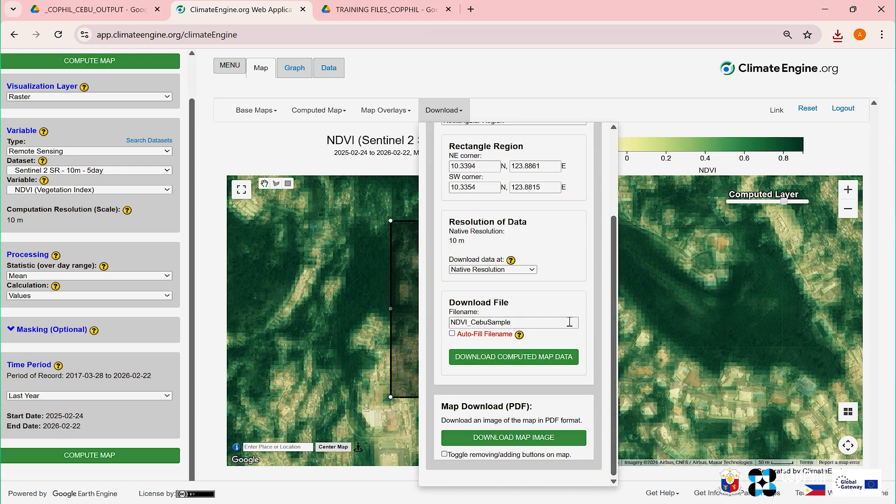
left_click(542, 62)
left_click_drag(659, 305, 671, 309)
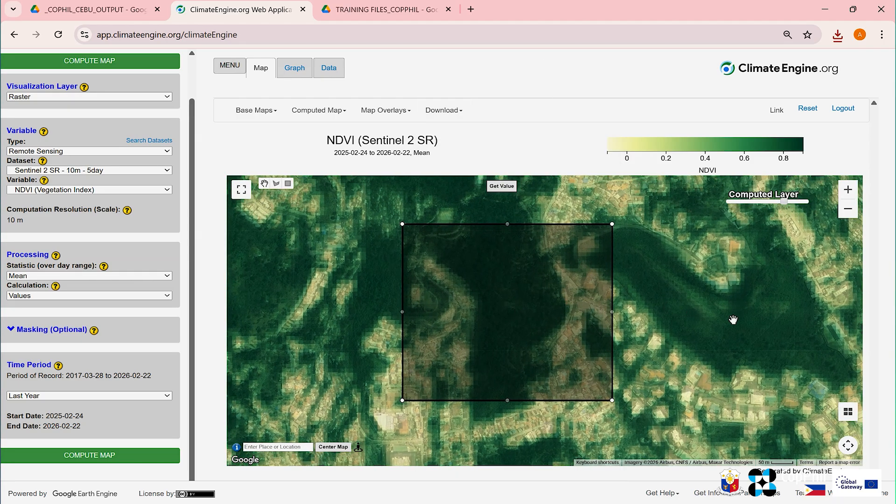
left_click_drag(744, 320, 726, 319)
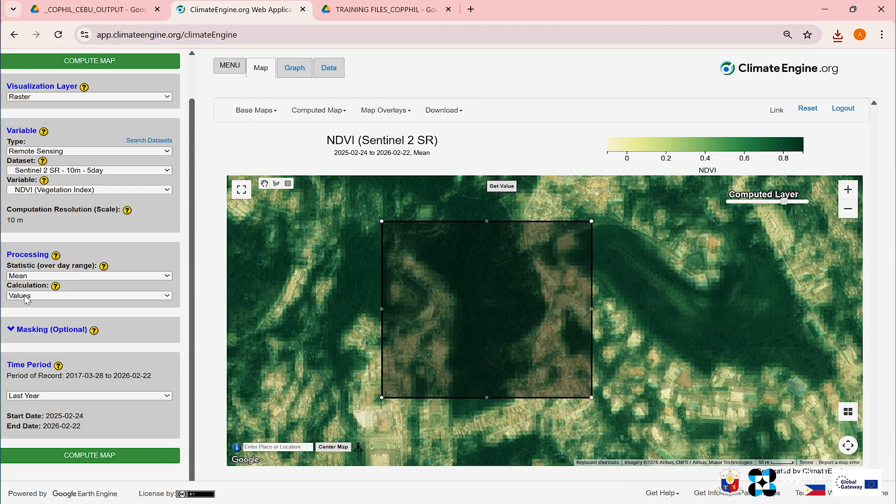
left_click_drag(192, 323, 171, 183)
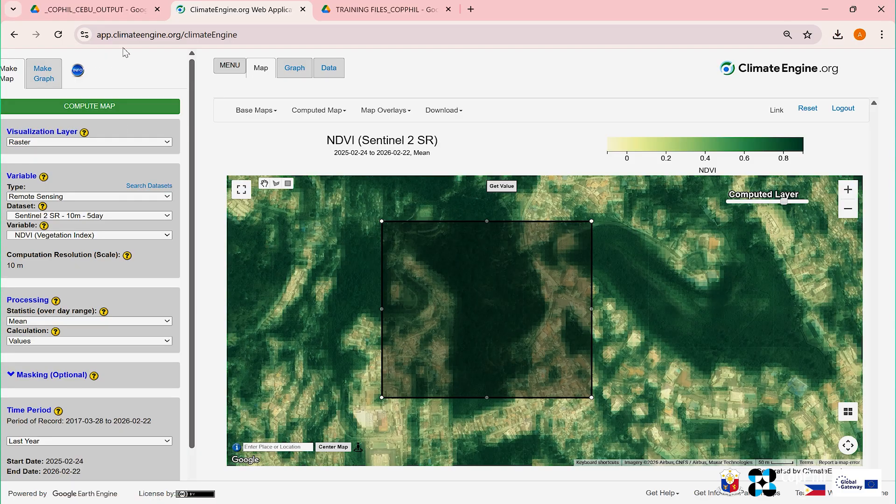
left_click(231, 33)
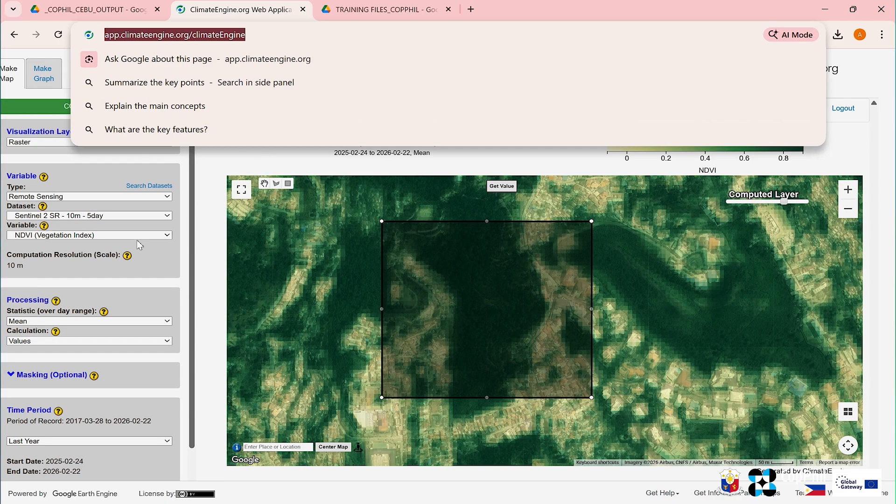
left_click_drag(190, 362, 190, 404)
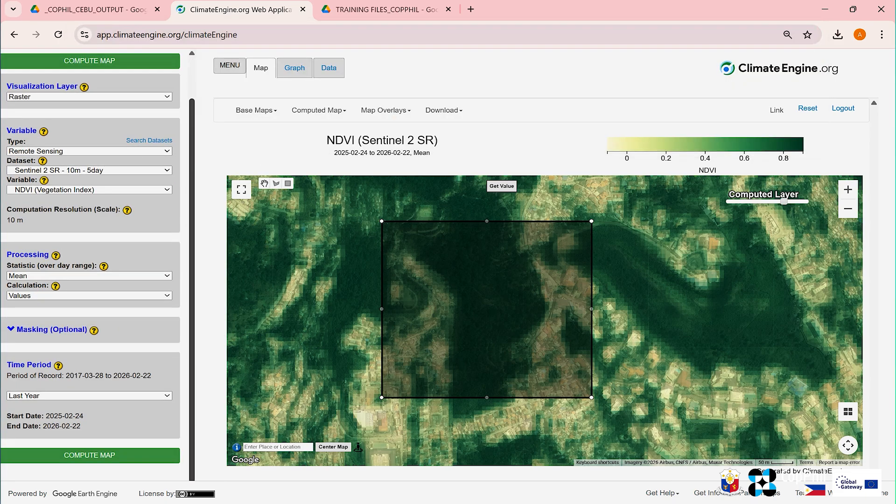
left_click_drag(192, 290, 194, 243)
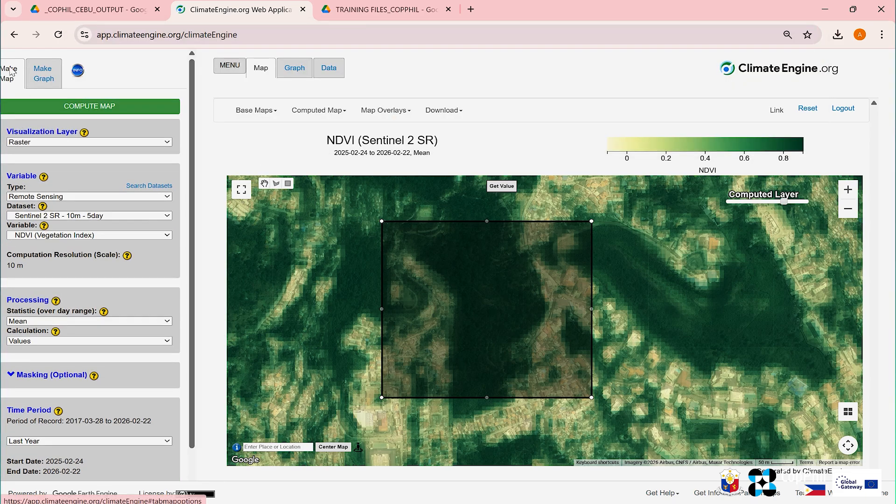
Step: Select the Landsat 9 - 30m - 16day Top-Of-Atmosphere remote sensing dataset with the LST (Land Surface Temperature) variable
left_click(58, 196)
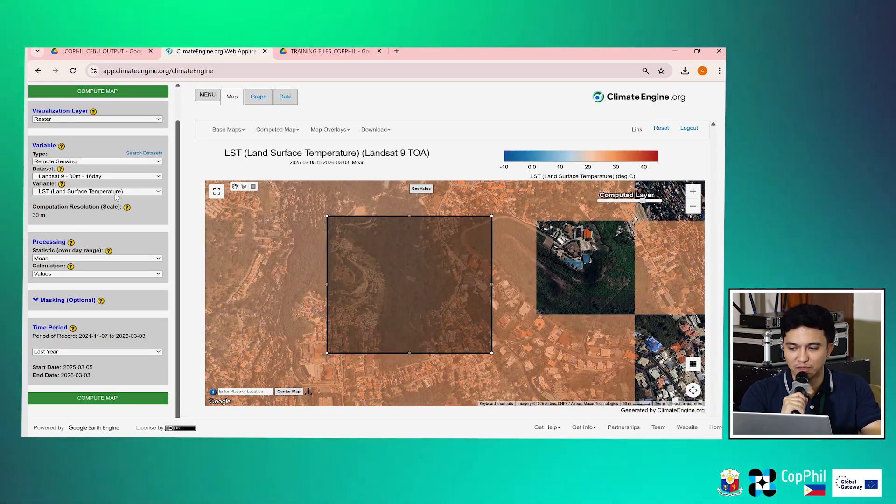
left_click(99, 176)
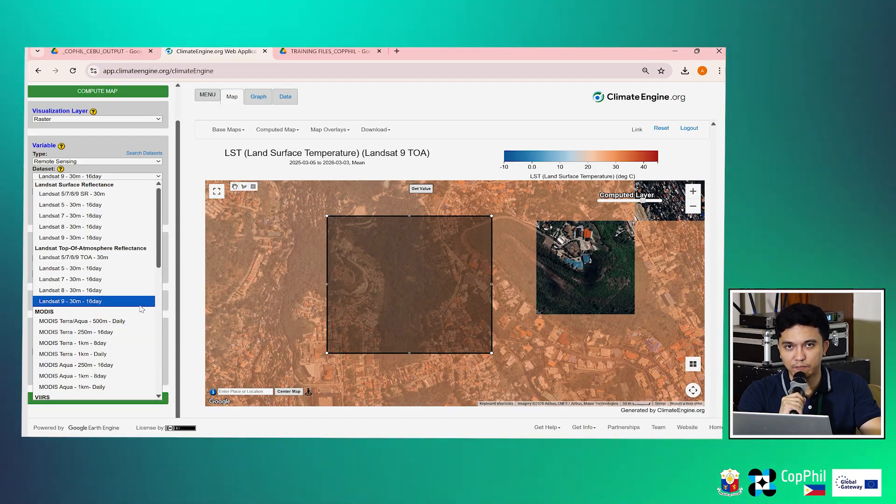
left_click(141, 302)
left_click_drag(178, 205, 179, 201)
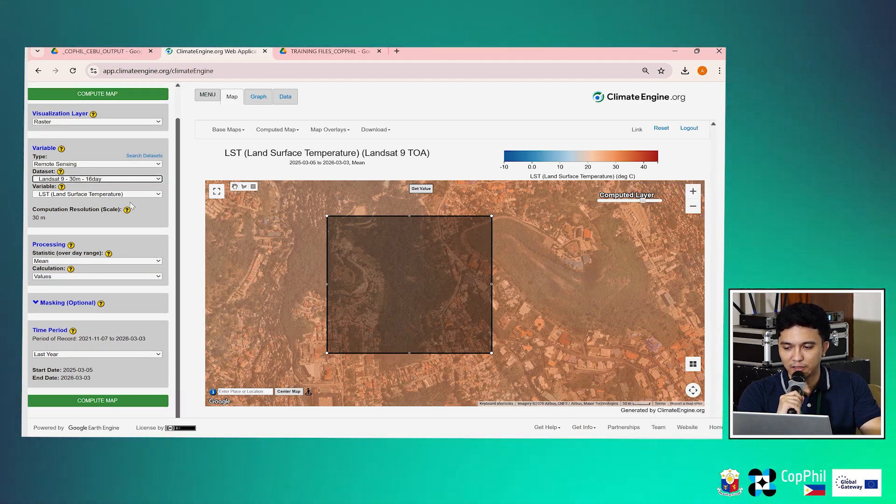
left_click(133, 194)
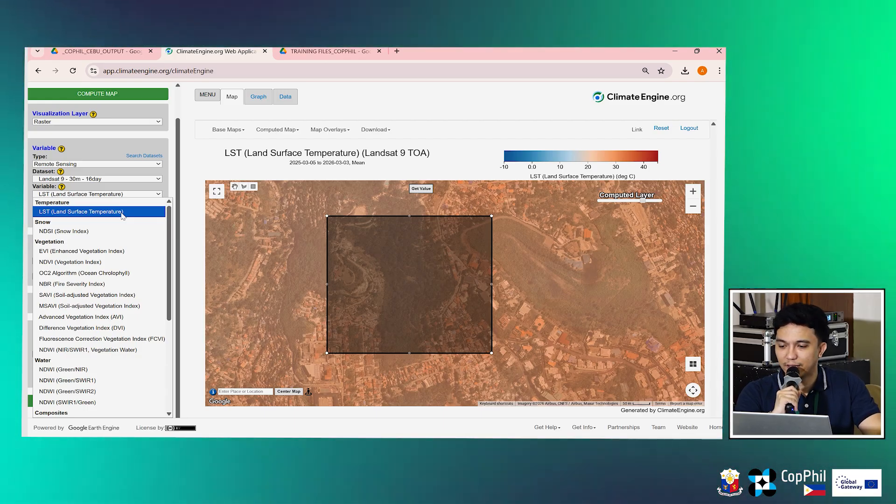
left_click(123, 215)
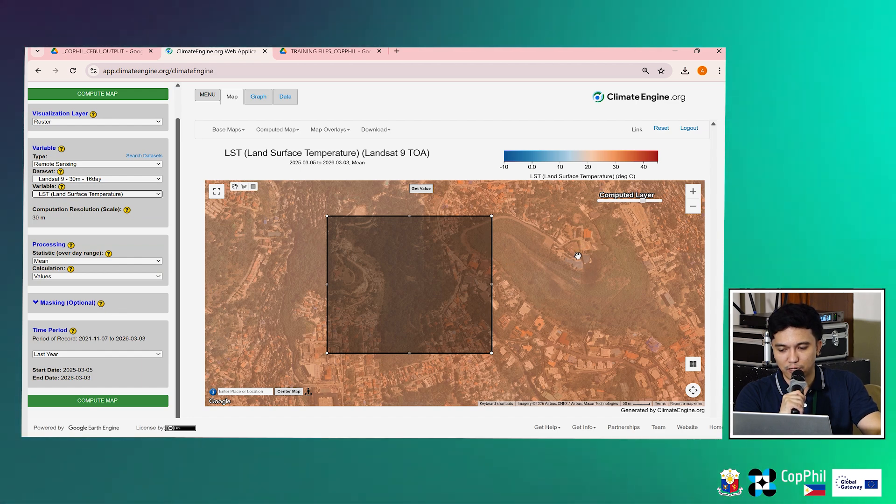
Step: Examine the land surface temperature layer around the download rectangle and across the wider Cebu City area
scroll(578, 255, "up", 2)
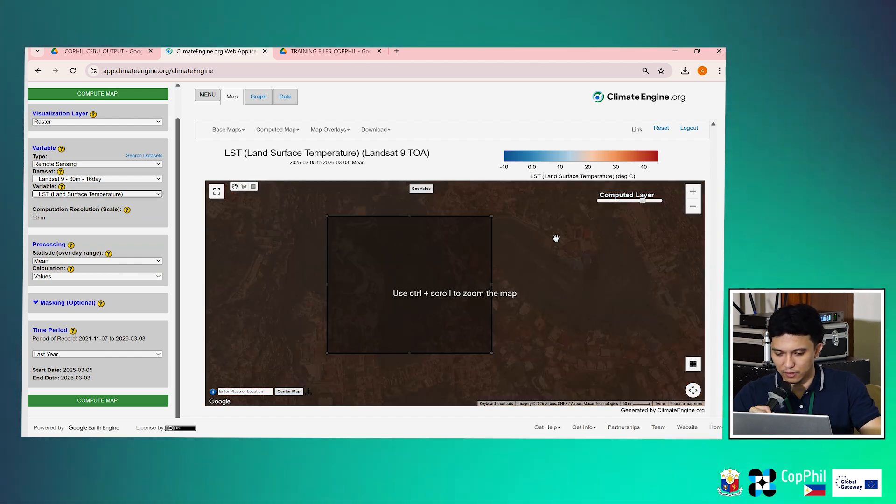
scroll(553, 213, "up", 2)
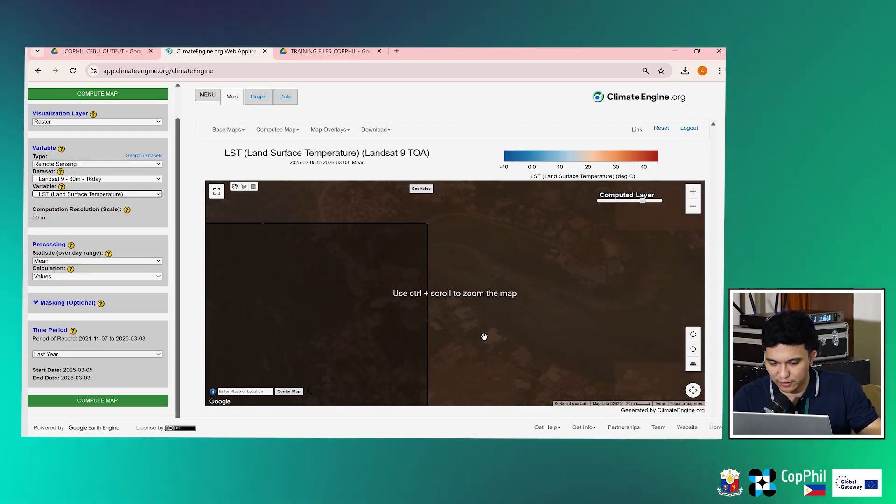
scroll(479, 334, "down", 2)
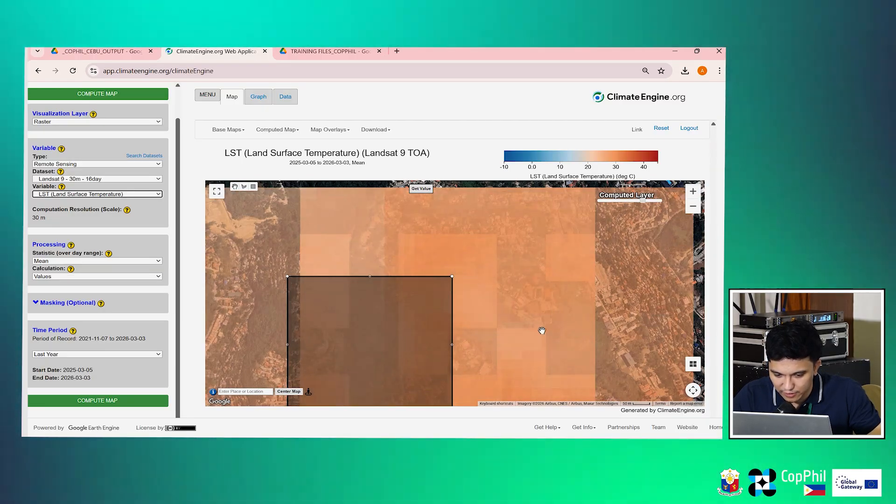
left_click_drag(542, 330, 558, 240)
scroll(490, 305, "down", 3)
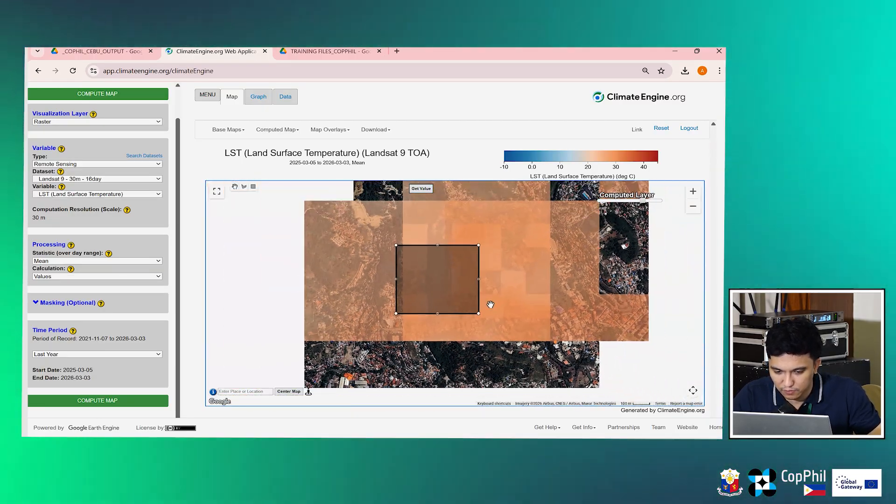
left_click_drag(541, 313, 428, 280)
scroll(424, 299, "down", 1)
scroll(435, 308, "down", 1)
left_click_drag(435, 322, 411, 293)
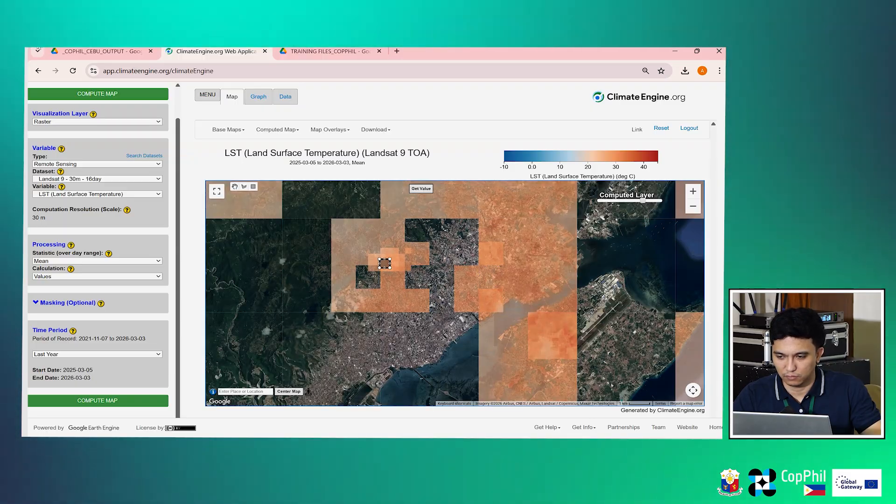
scroll(29, 121, "up", 1)
scroll(371, 301, "down", 1)
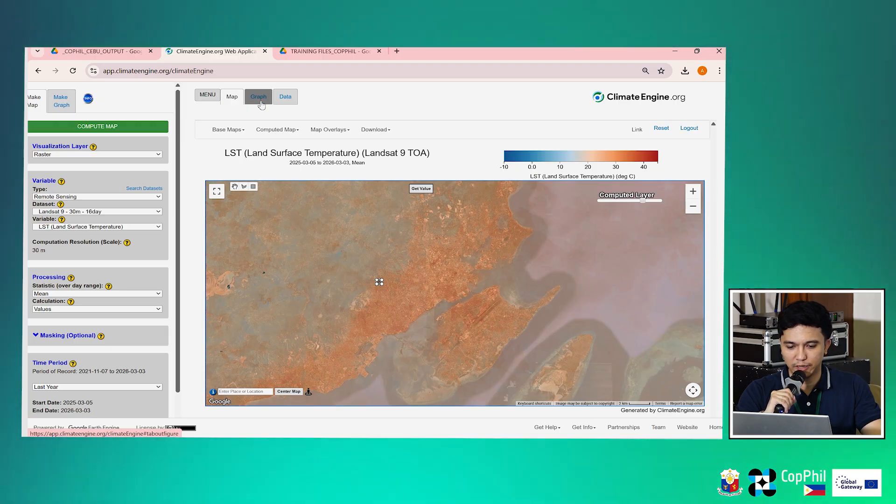
Step: Change the standard base map beneath the land surface temperature layer to Road map
left_click(208, 97)
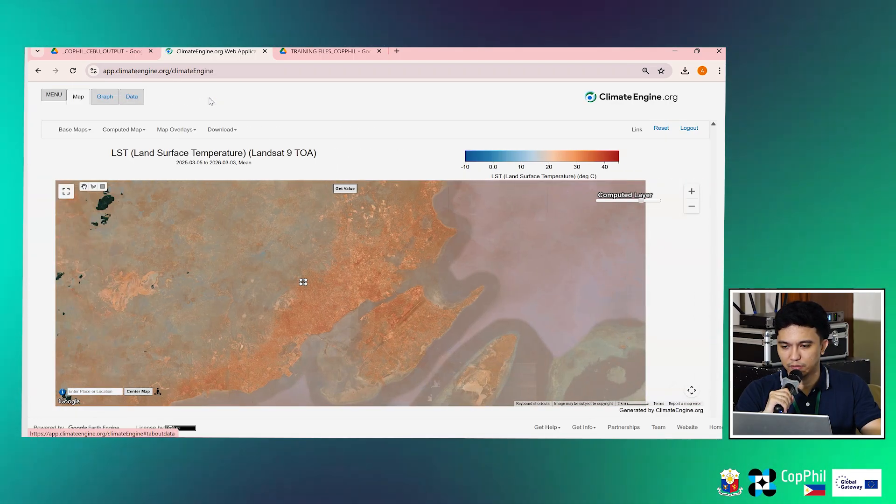
left_click(54, 94)
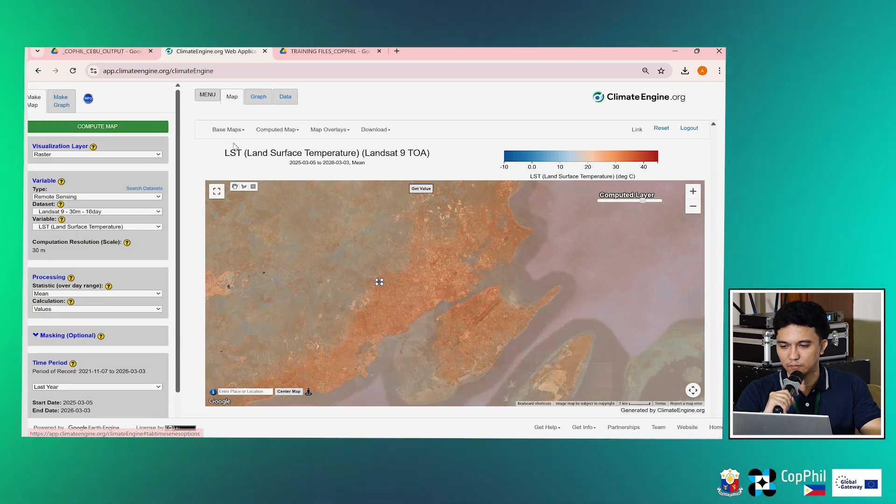
left_click(227, 130)
left_click(248, 216)
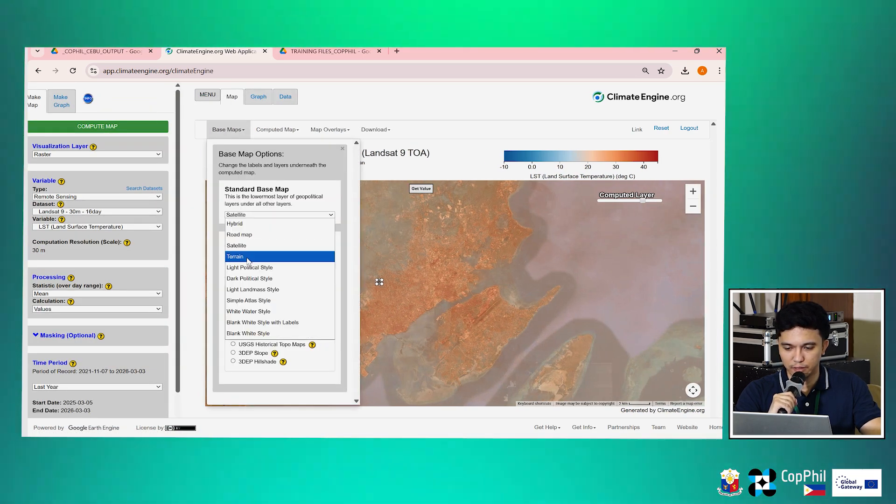
left_click(246, 232)
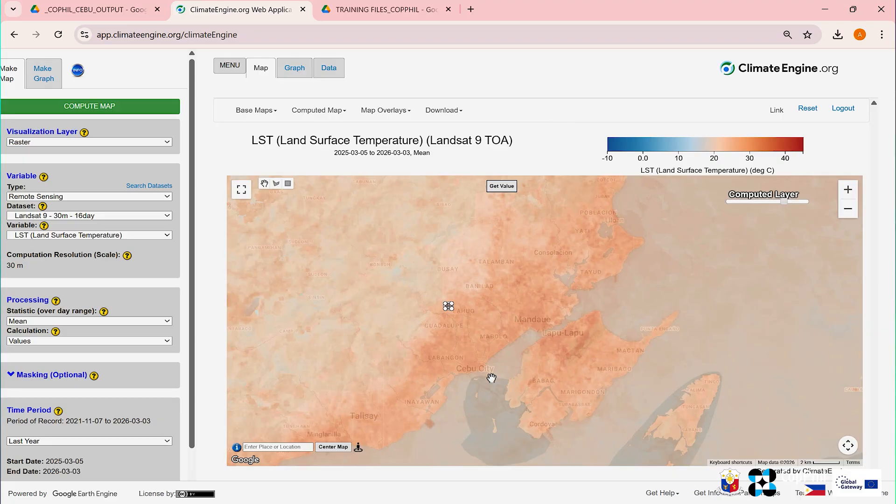
Step: Examine land surface temperature around Cebu City, Mandaue and Lapu-Lapu on the road map, and browse the available remote sensing datasets
mouse_move(492, 378)
left_mouse_down()
mouse_move(527, 368)
mouse_move(470, 346)
mouse_move(510, 367)
left_mouse_up()
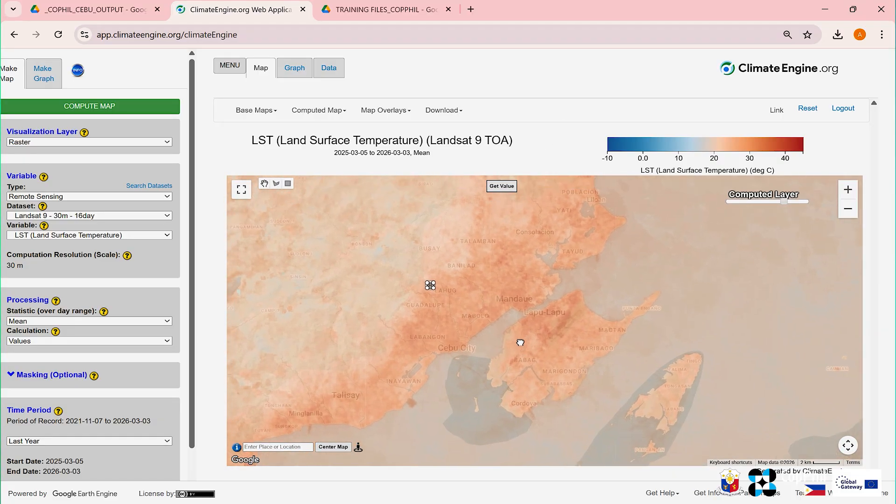
left_click_drag(485, 322, 480, 322)
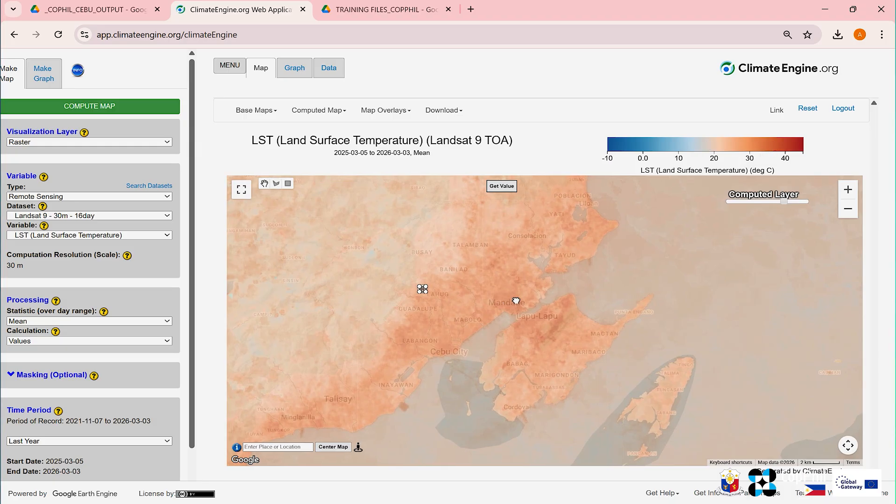
left_click_drag(492, 277, 536, 276)
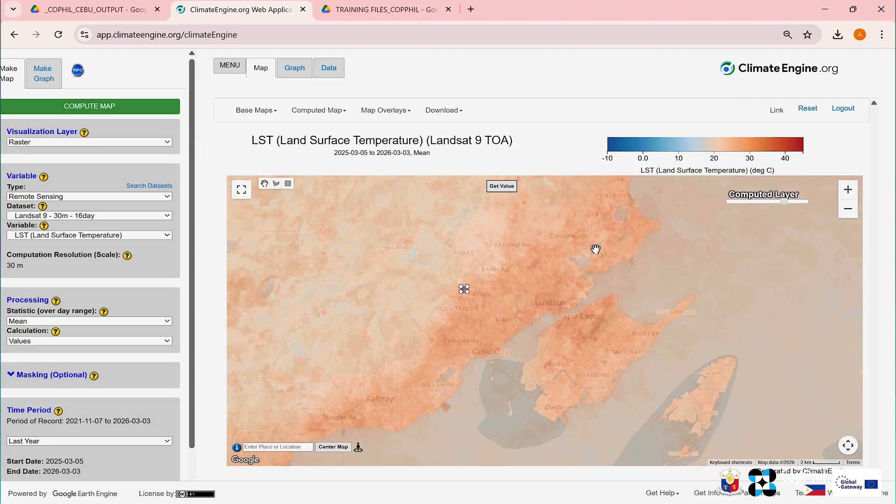
mouse_move(509, 308)
left_mouse_down()
mouse_move(536, 272)
mouse_move(507, 329)
left_mouse_up()
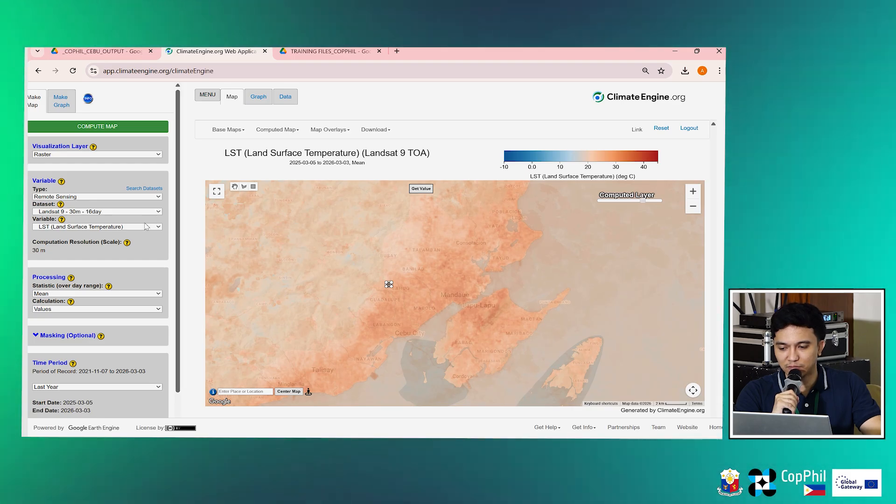
left_click(136, 212)
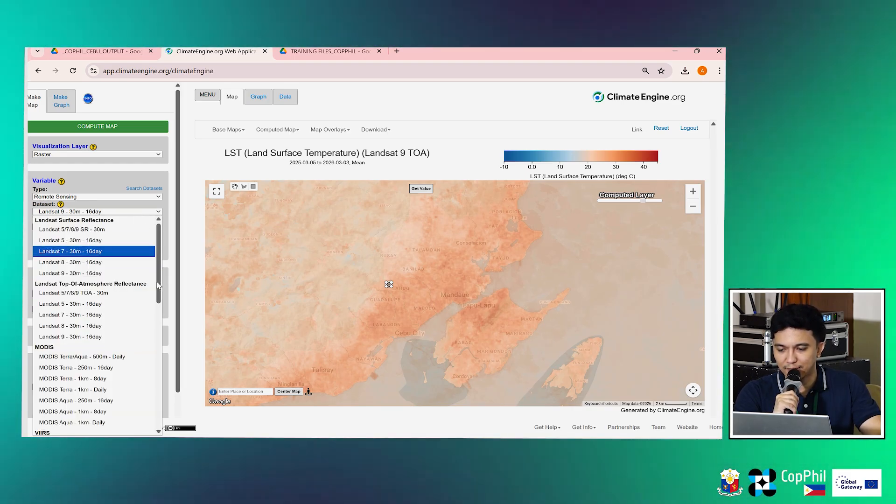
left_click_drag(158, 283, 158, 288)
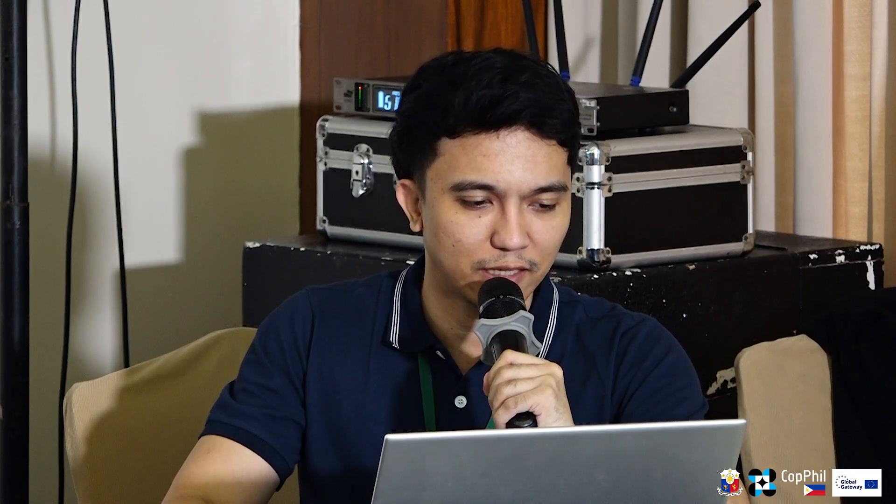